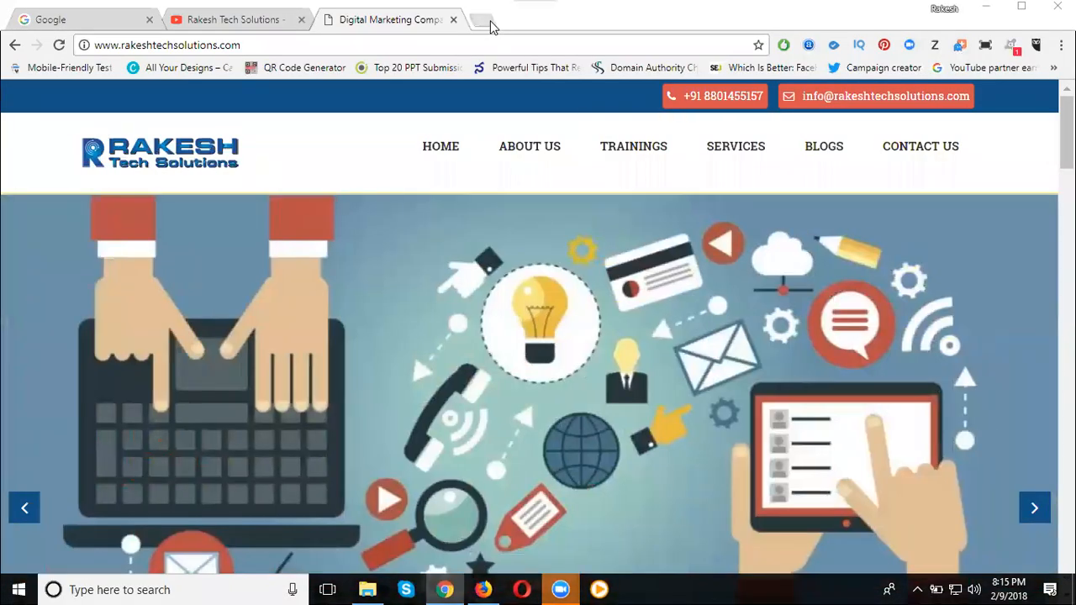
- Open sites.google.com in a new tab and look through the list of existing sites
left_click(491, 24)
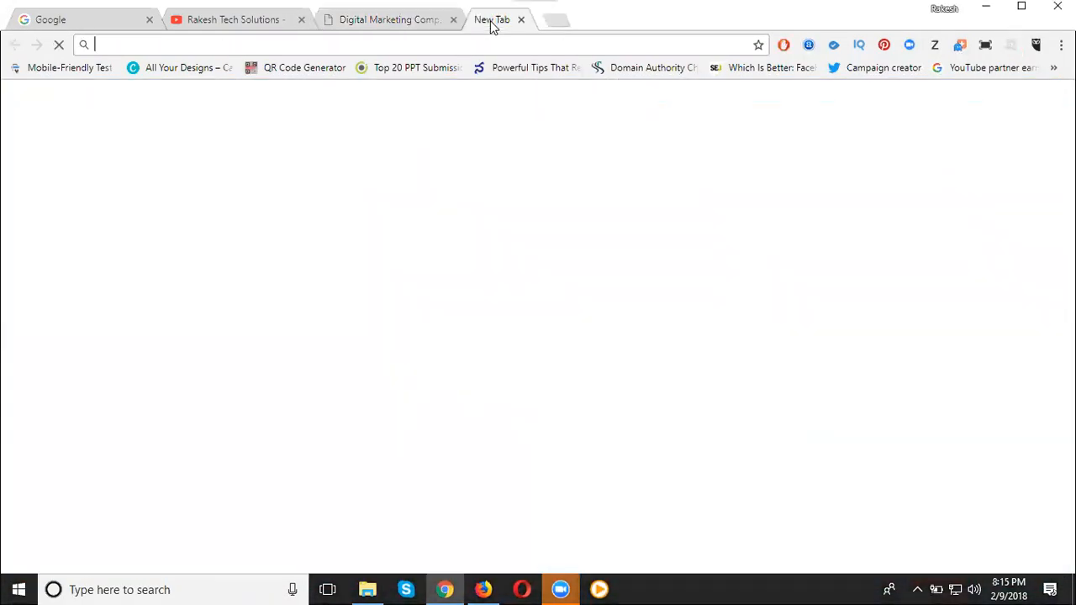
type("sites.google")
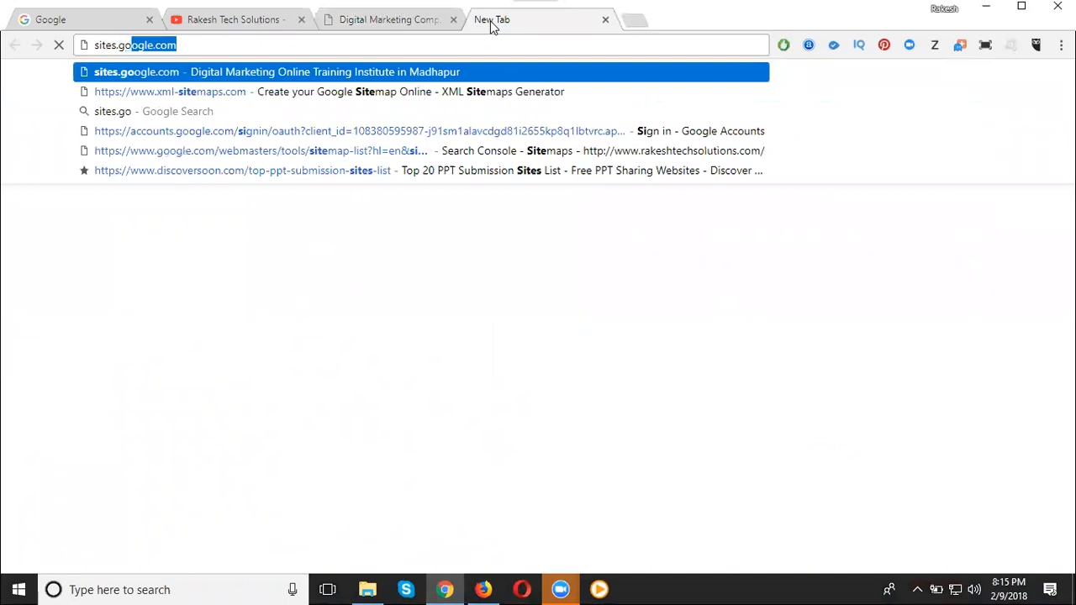
type(".com")
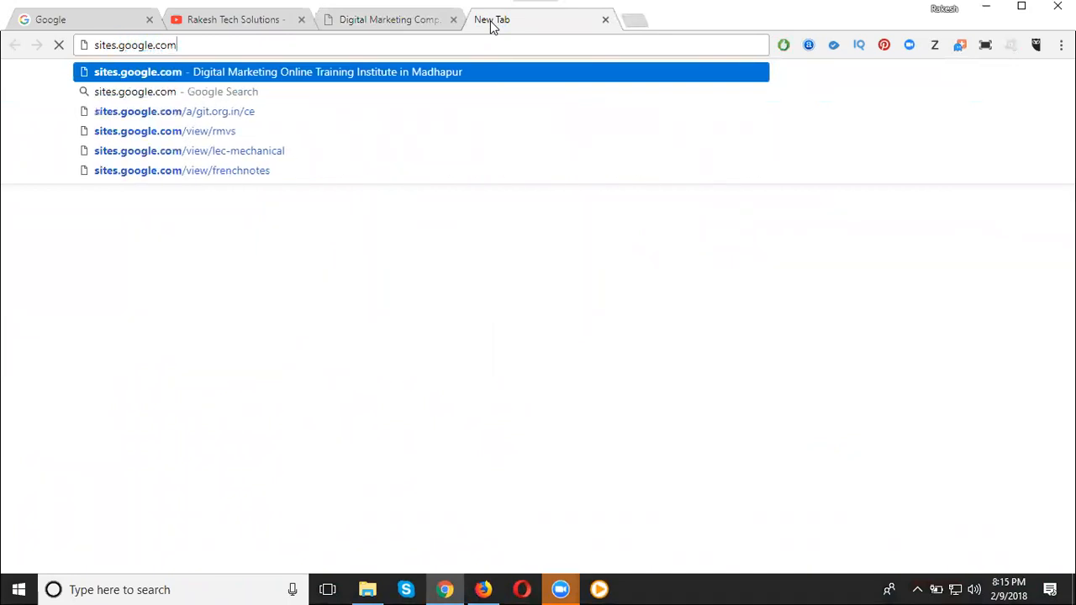
key("Return")
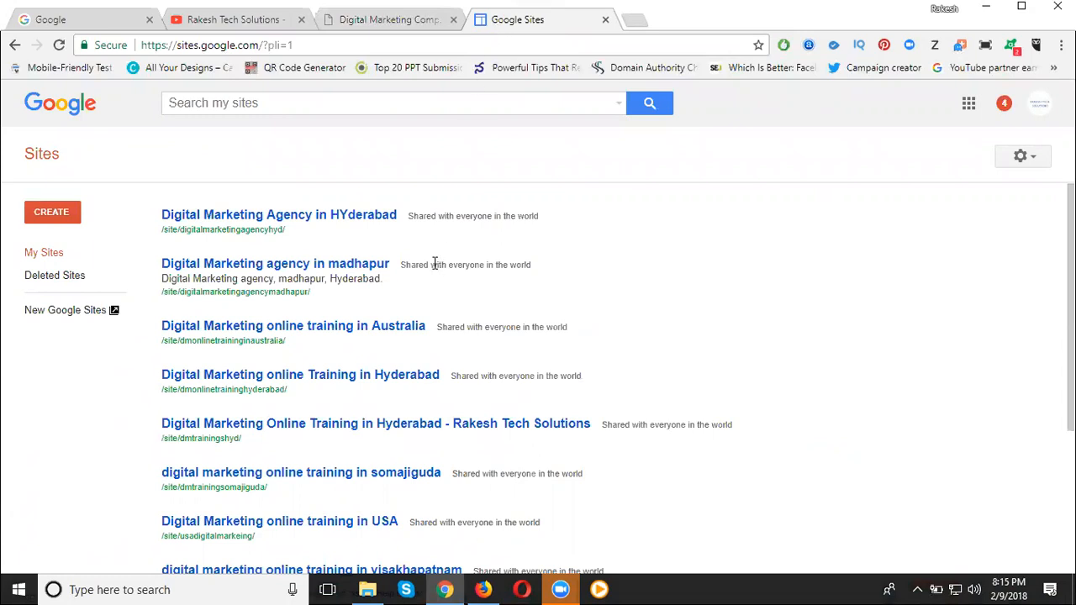
scroll(435, 277, "down", 3)
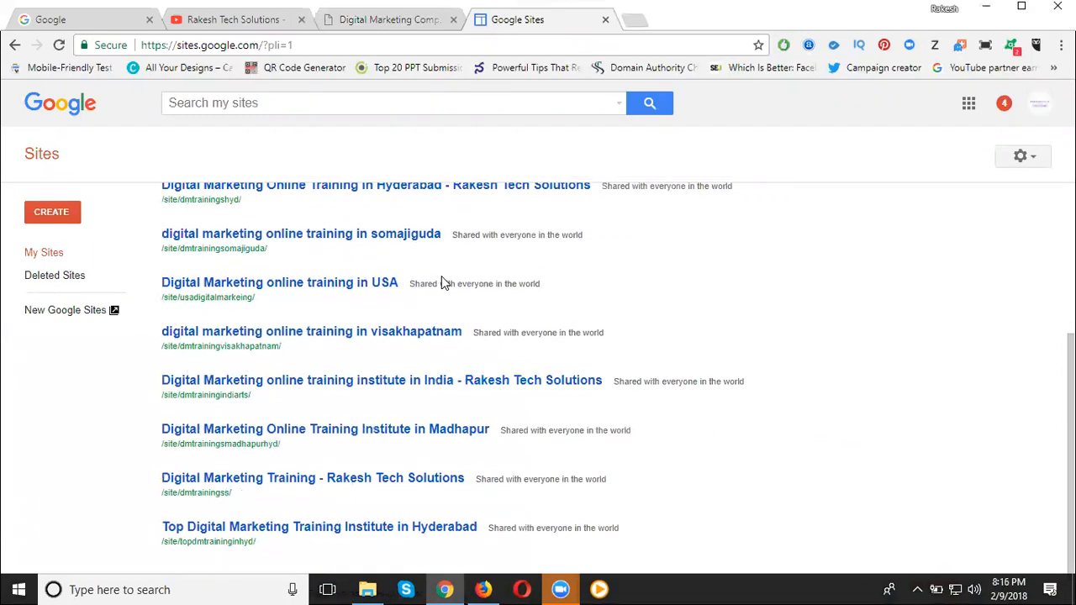
- Start a new site in classic Sites and name it "Digital Marketing Online Training in Hanmakonda"
left_click(51, 212)
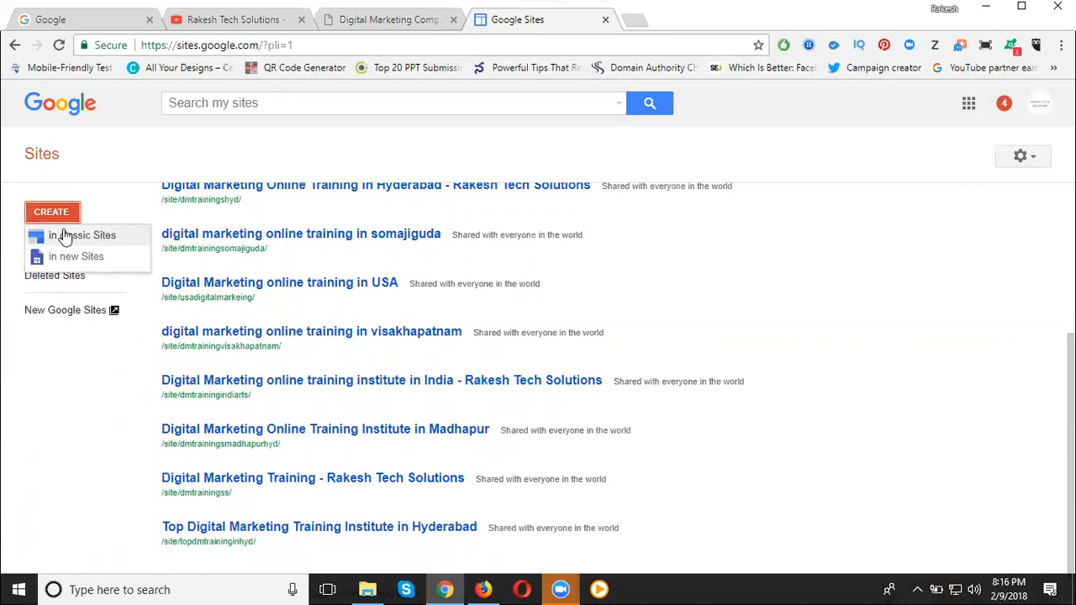
left_click(66, 237)
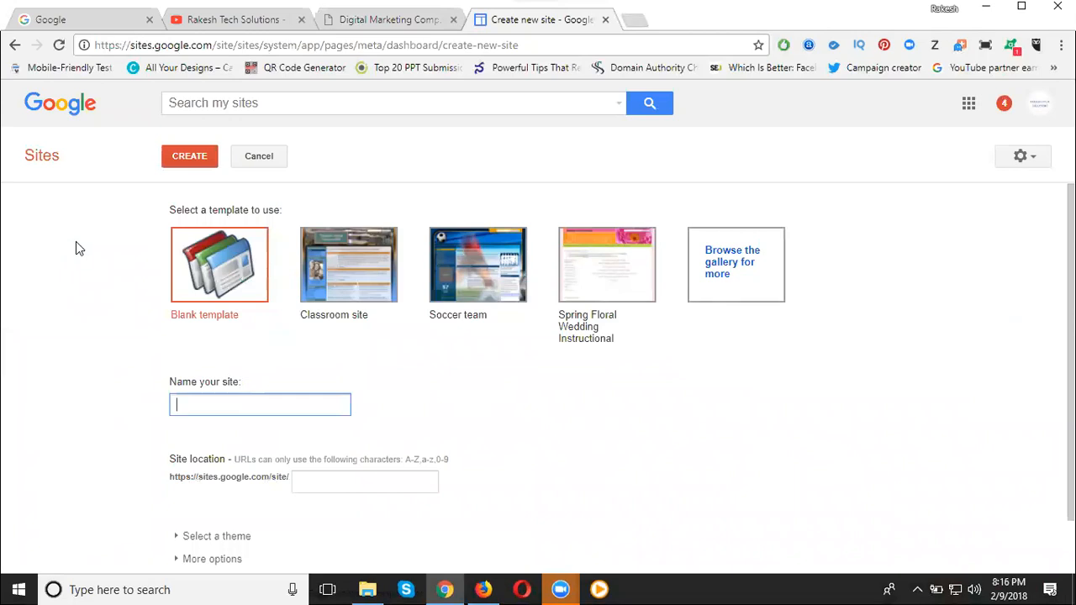
scroll(225, 405, "down", 1)
left_click(225, 404)
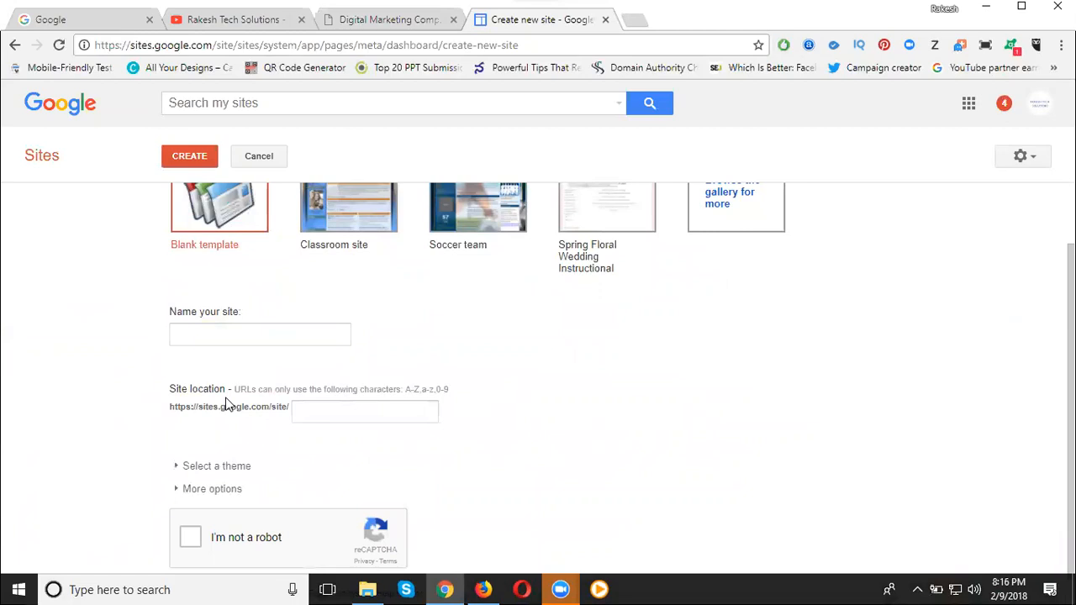
left_click(236, 341)
type("Digital Marketing Online")
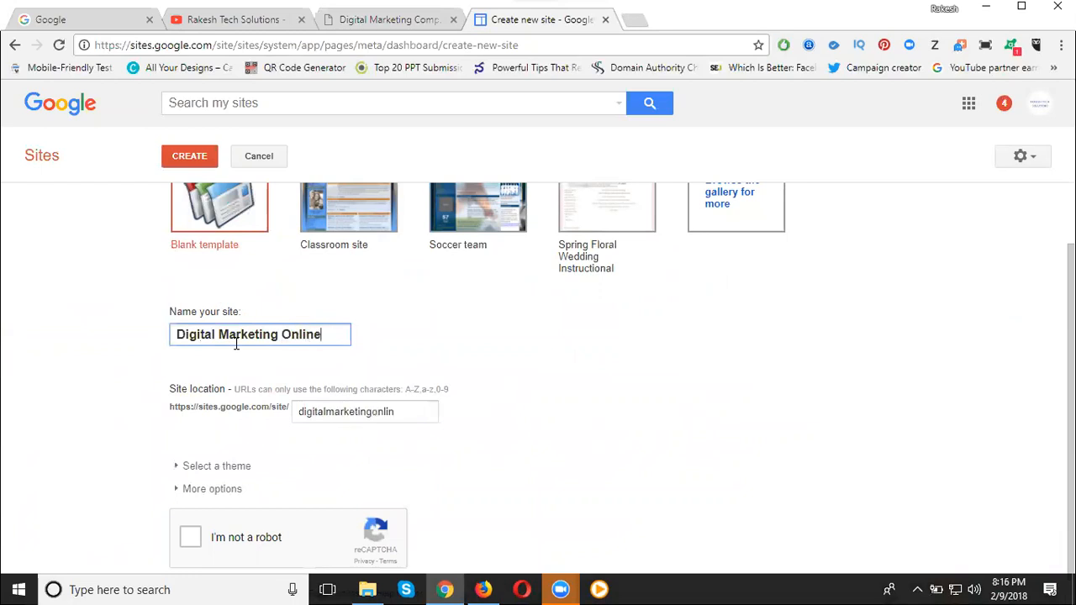
type(" Training Hanmakonda")
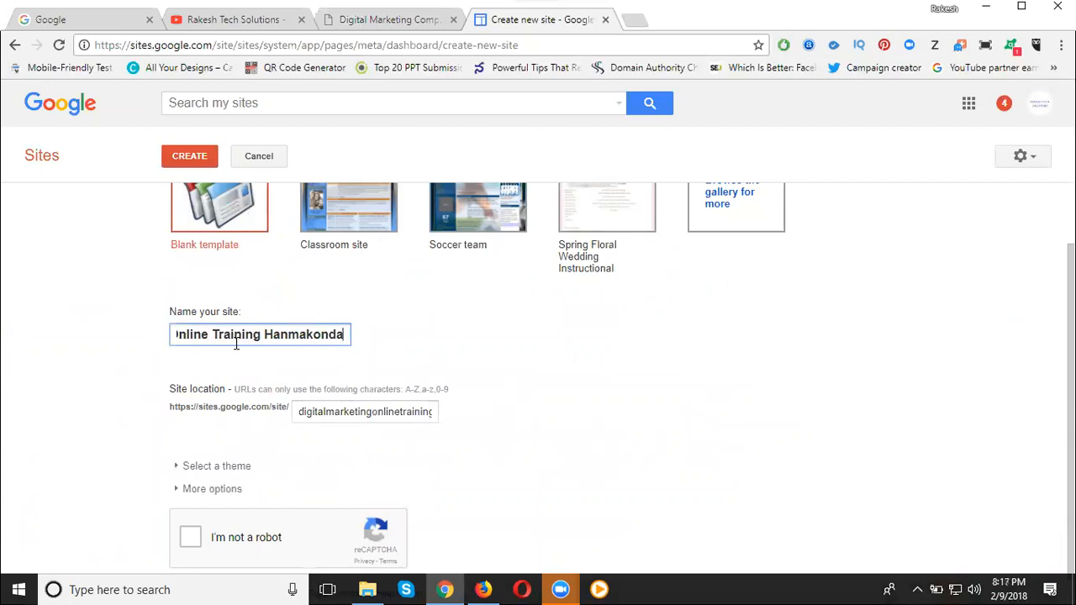
left_click(265, 335)
type("in")
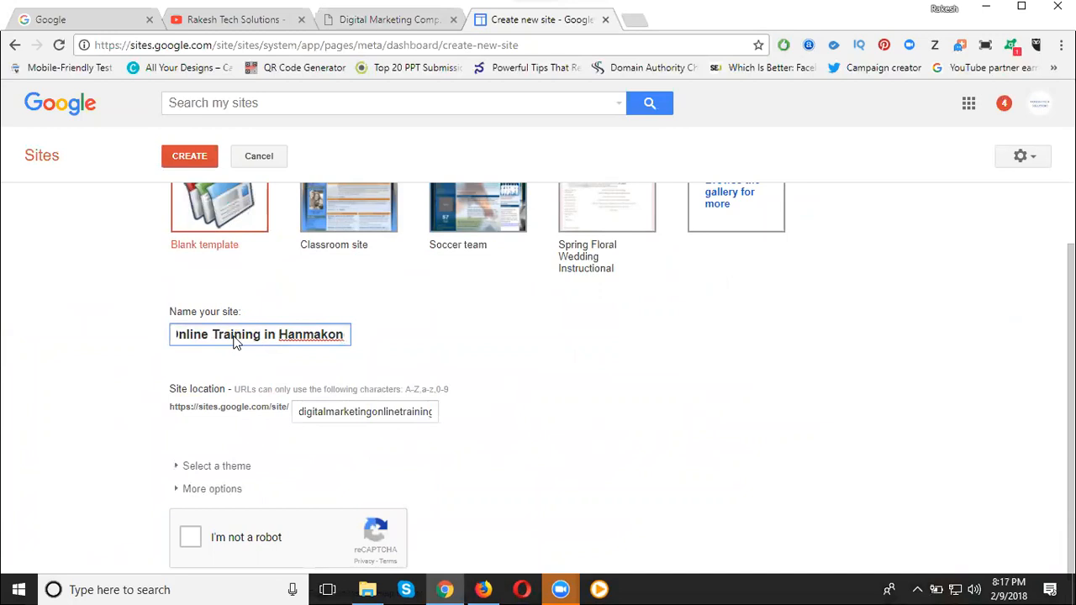
- Copy the site name and search Google for "Digital Marketing Online Training in Hanmakonda" to check the spelling
triple_click(235, 340)
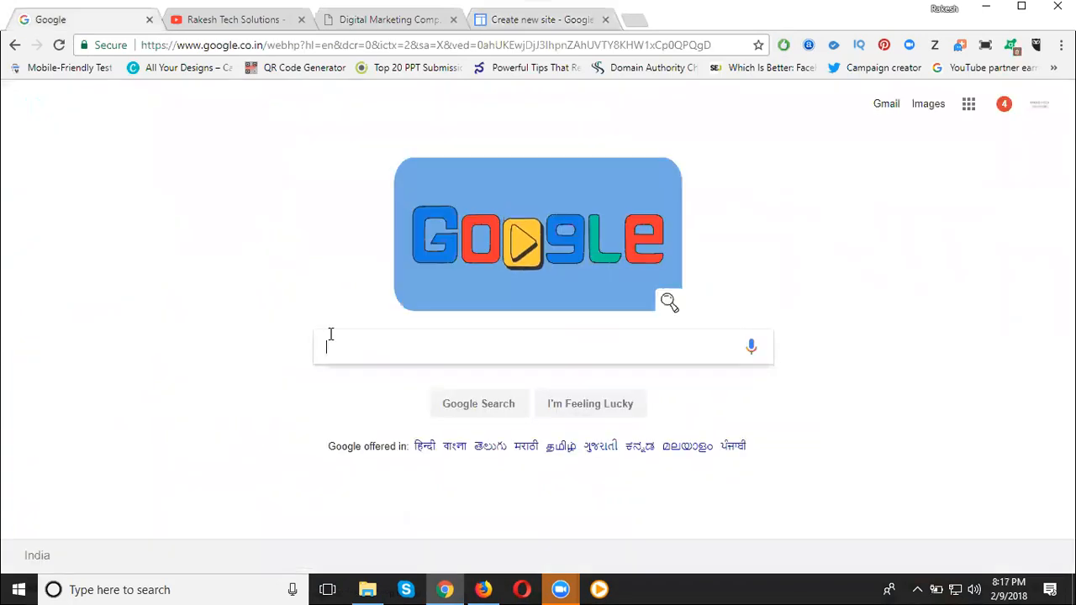
type("Digital Marketing Online Training in Hanmakonda")
key("Return")
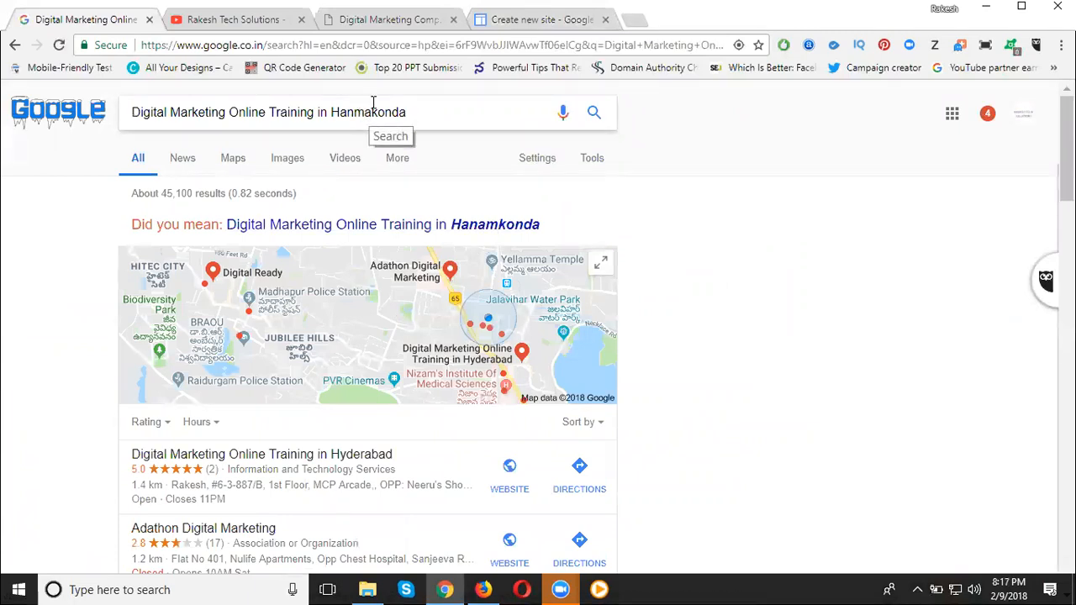
left_click(497, 26)
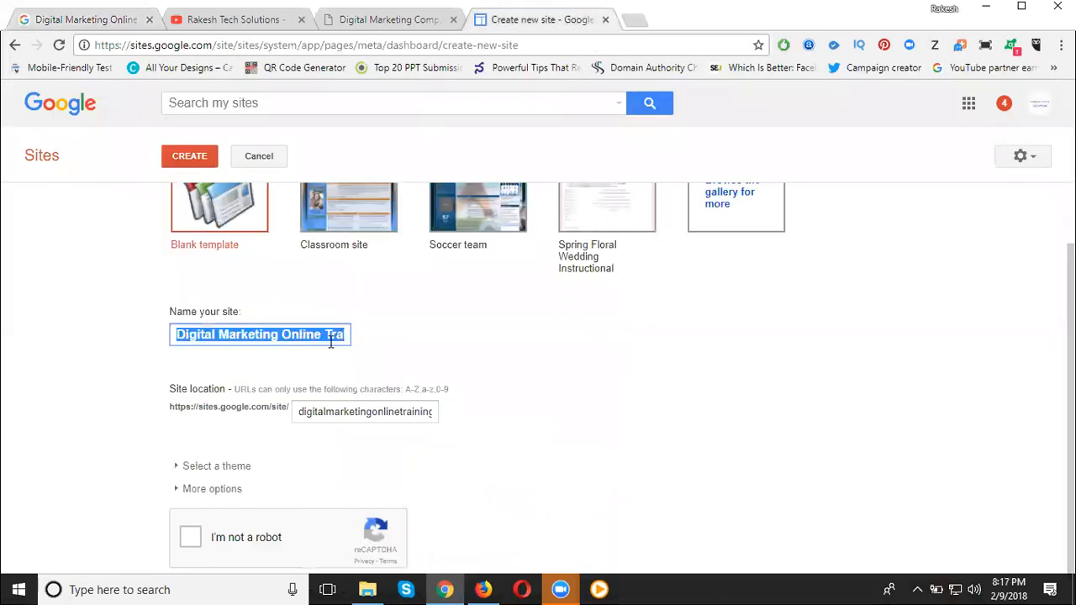
left_click(114, 19)
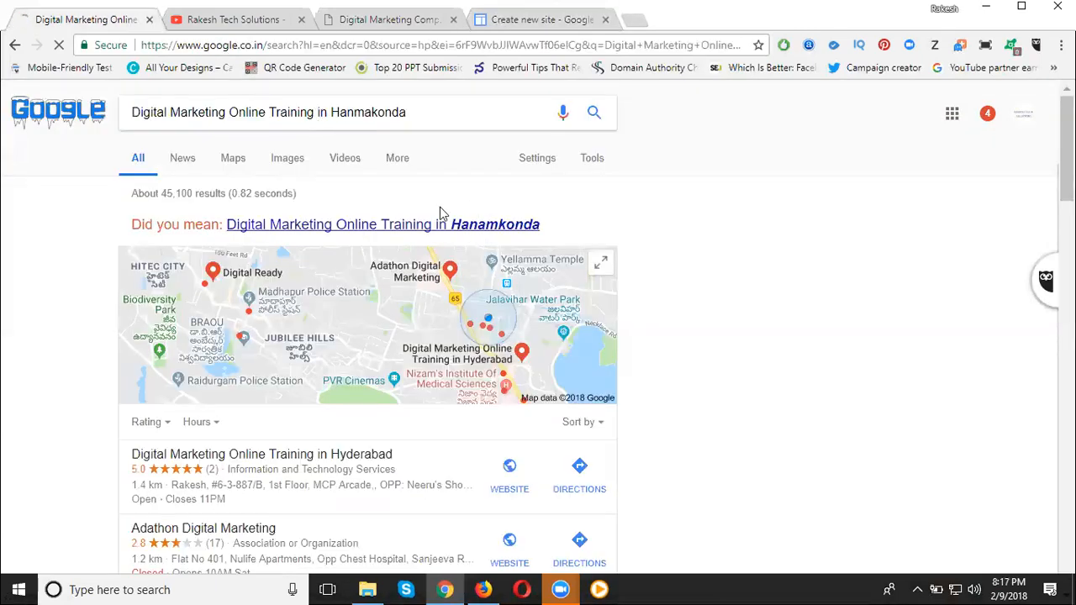
- Accept Google's suggested spelling and replace the new site's name with "Digital Marketing Online Training in Hanamkonda"
left_click(450, 224)
triple_click(369, 112)
key("ctrl+c")
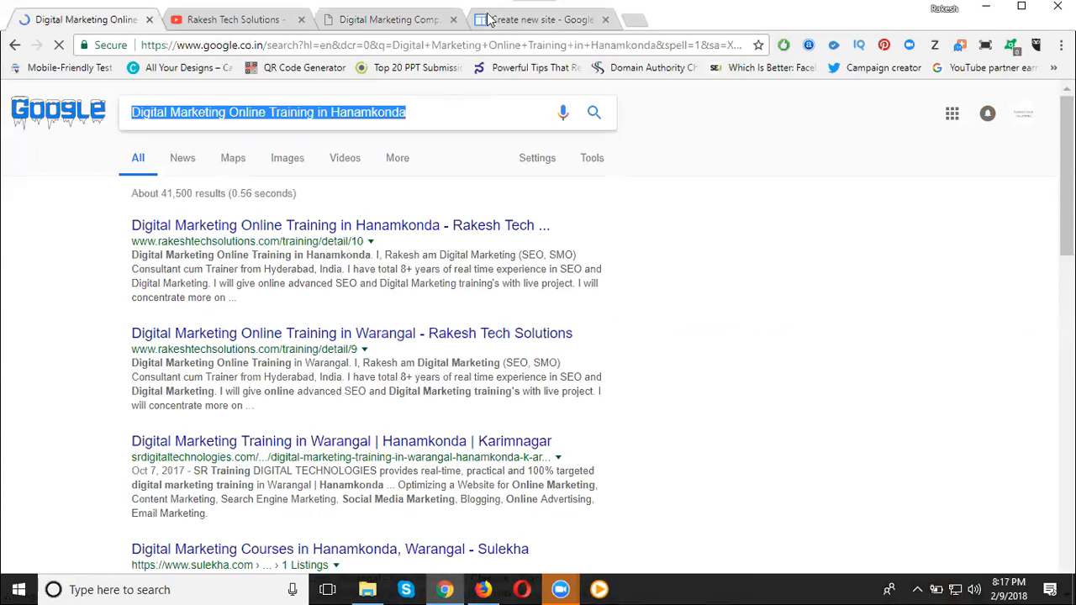
left_click(494, 21)
key("ctrl+v")
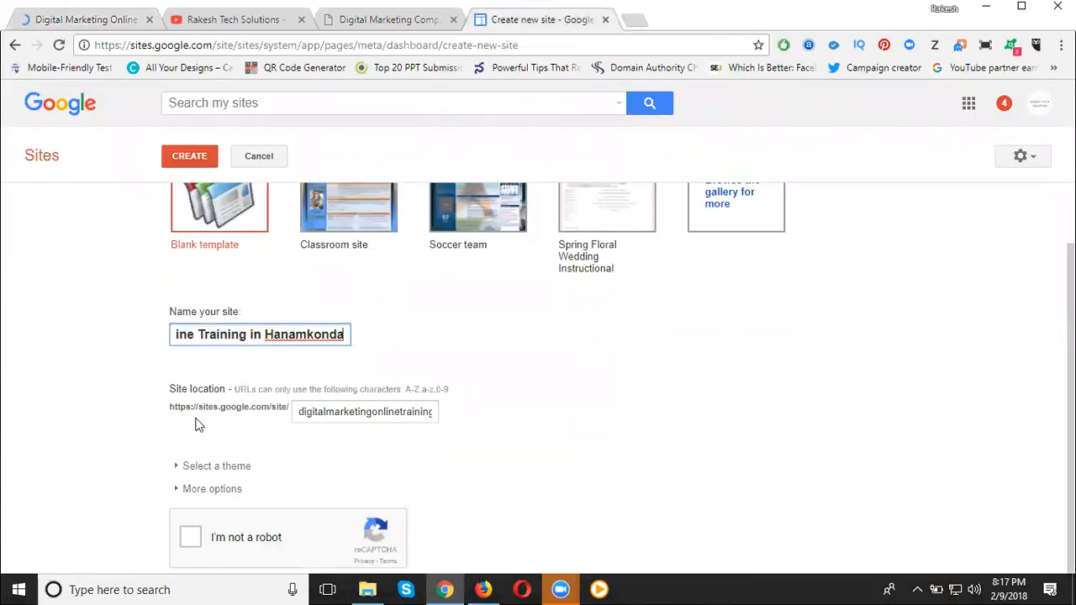
- Set the site location to dmtraininghanamkonda
double_click(303, 419)
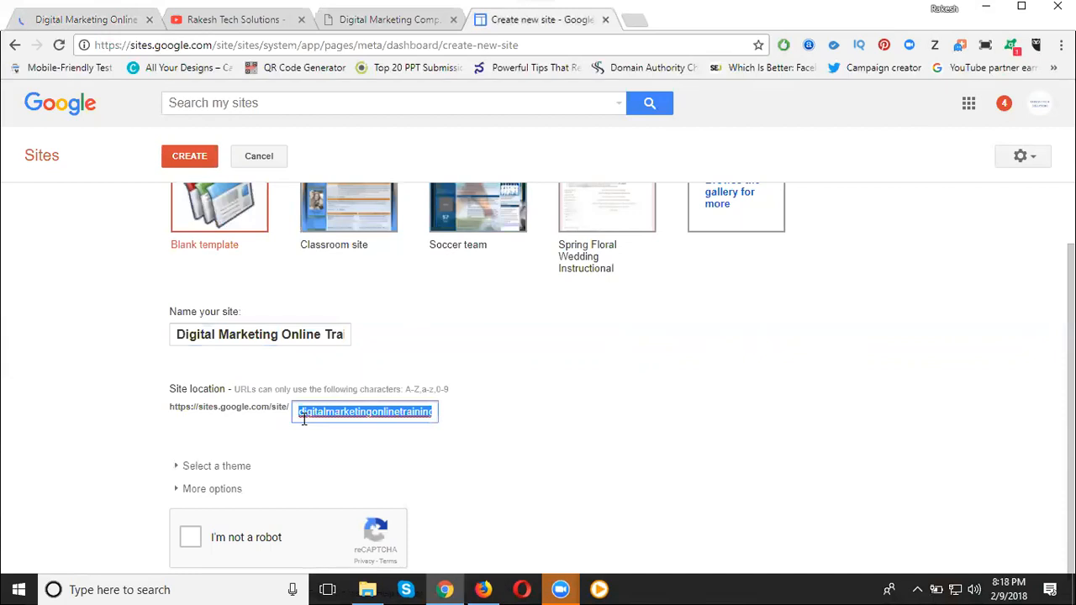
type("dm")
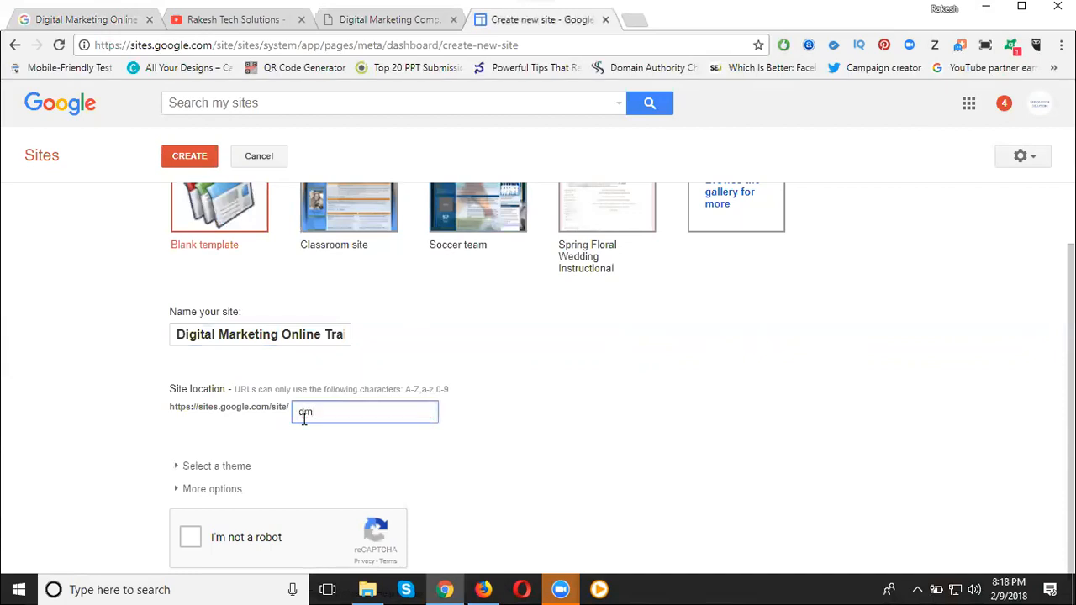
type("traininghanamkonda")
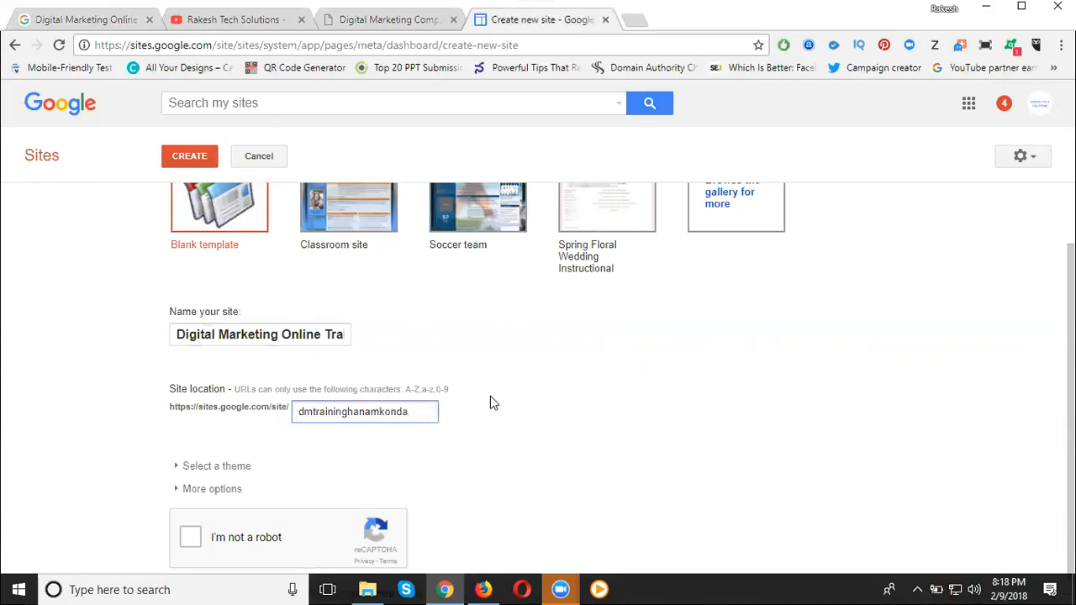
double_click(353, 412)
left_click(348, 416)
key("Delete")
- Complete the reCAPTCHA check and create the site with the blank template
left_click(190, 538)
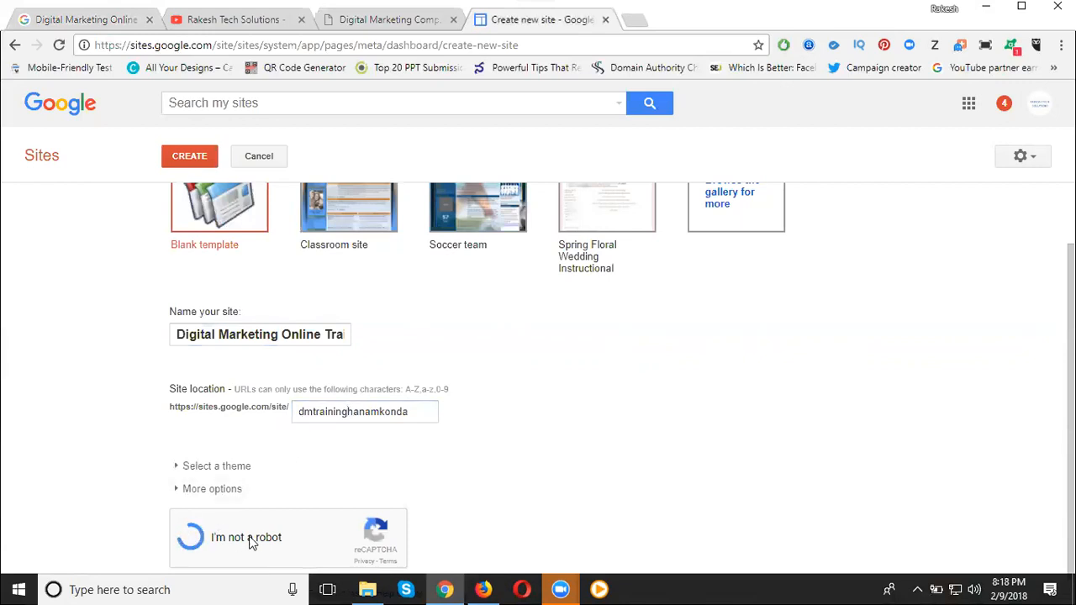
scroll(528, 481, "up", 1)
scroll(527, 478, "down", 1)
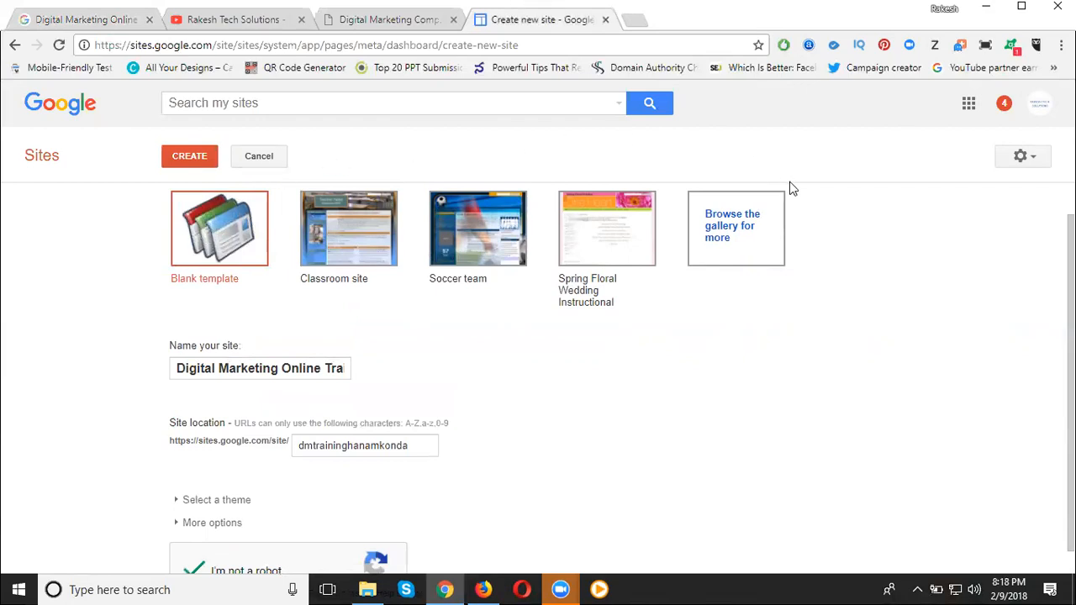
left_click(185, 164)
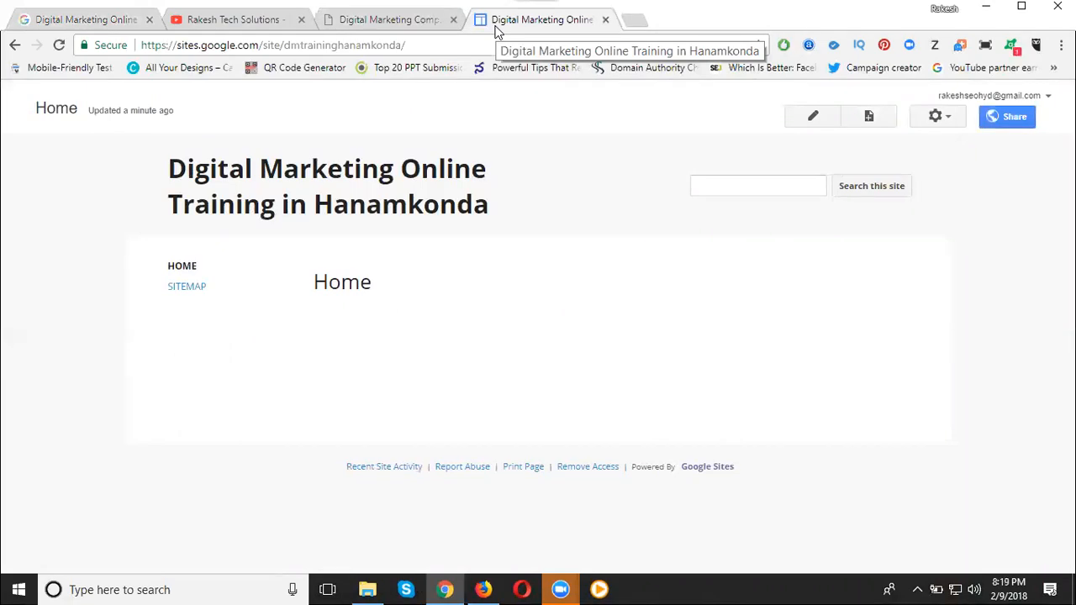
- Edit the home page and replace its heading with the copied site title, "Digital Marketing Online Training in Hanamkonda"
left_click_drag(156, 165, 500, 210)
key("ctrl+c")
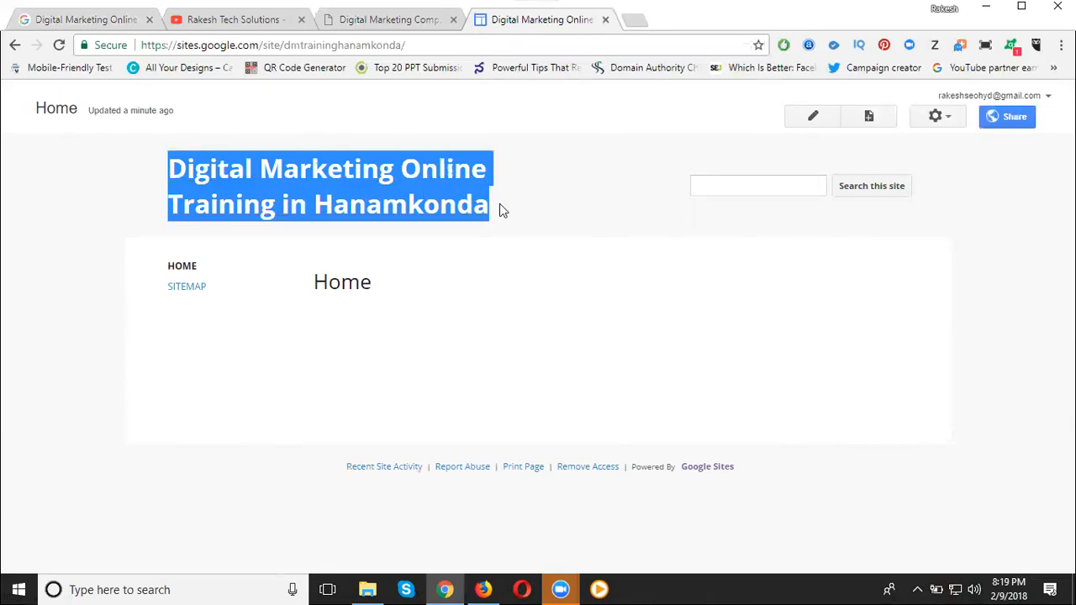
left_click(808, 118)
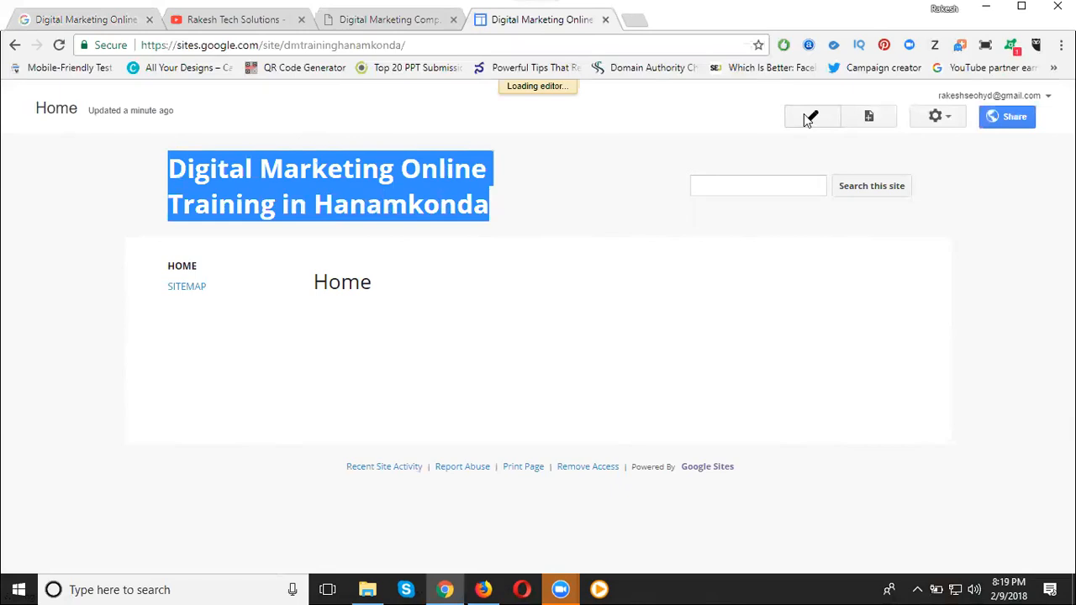
double_click(400, 321)
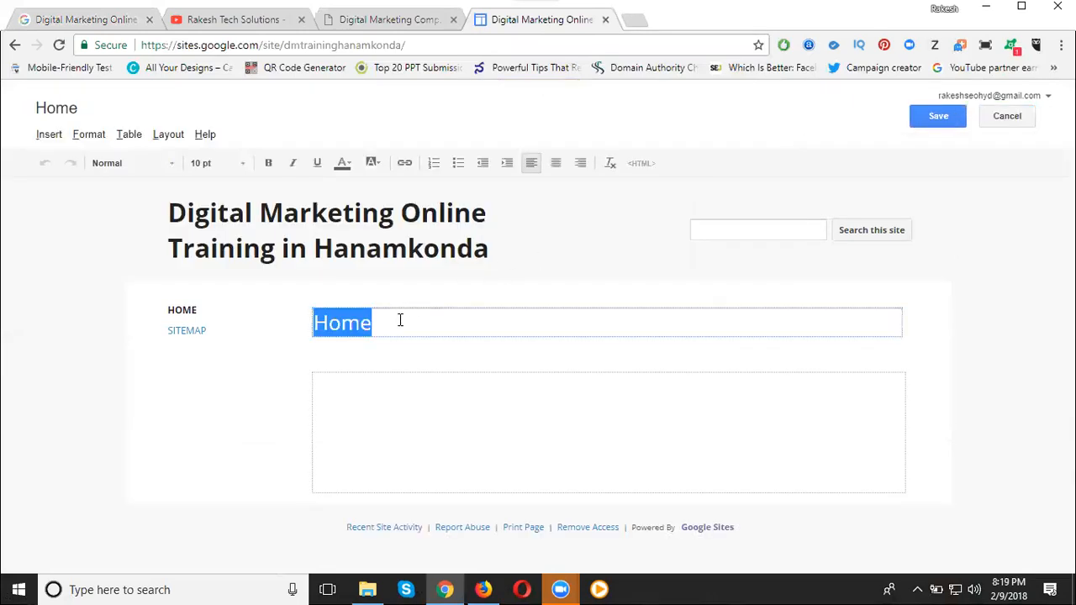
key("ctrl+v")
left_click(346, 398)
key("ctrl+v")
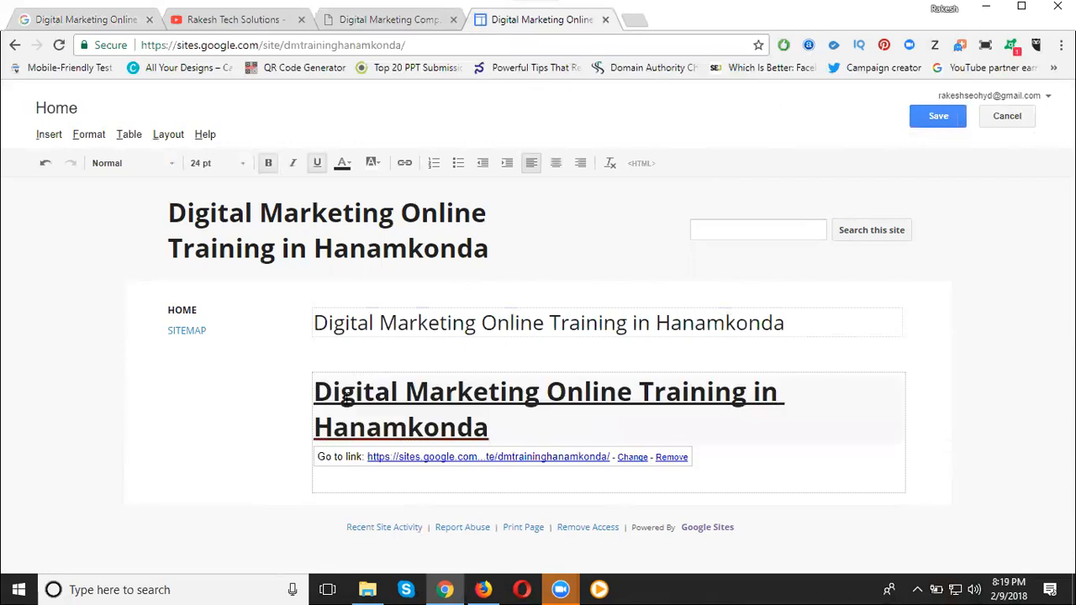
key("ctrl+z")
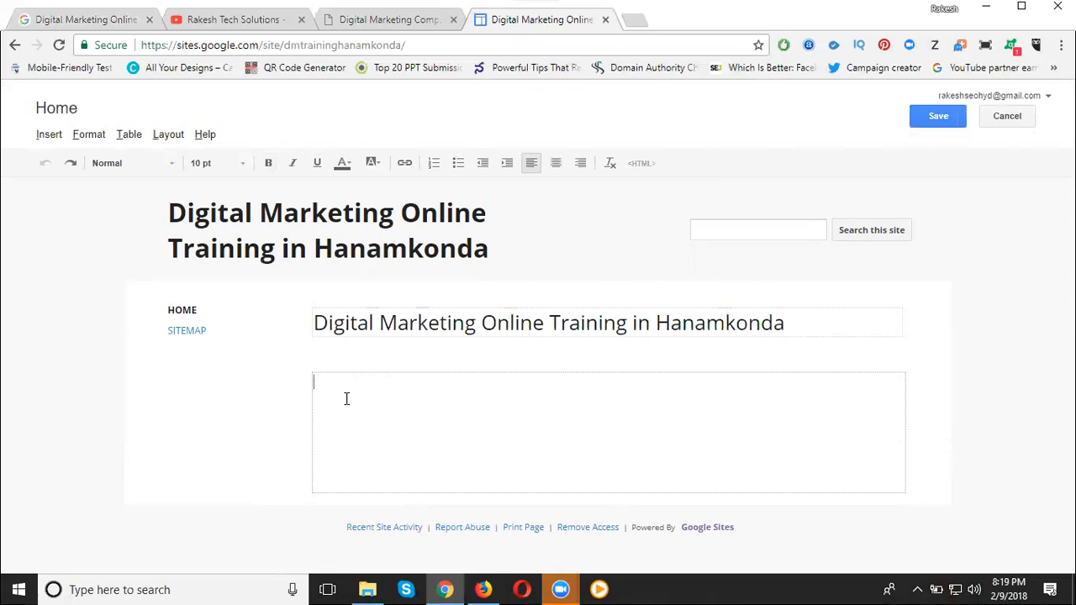
- Copy the page heading into the page body as its first line and start a new line below
triple_click(357, 323)
key("ctrl+c")
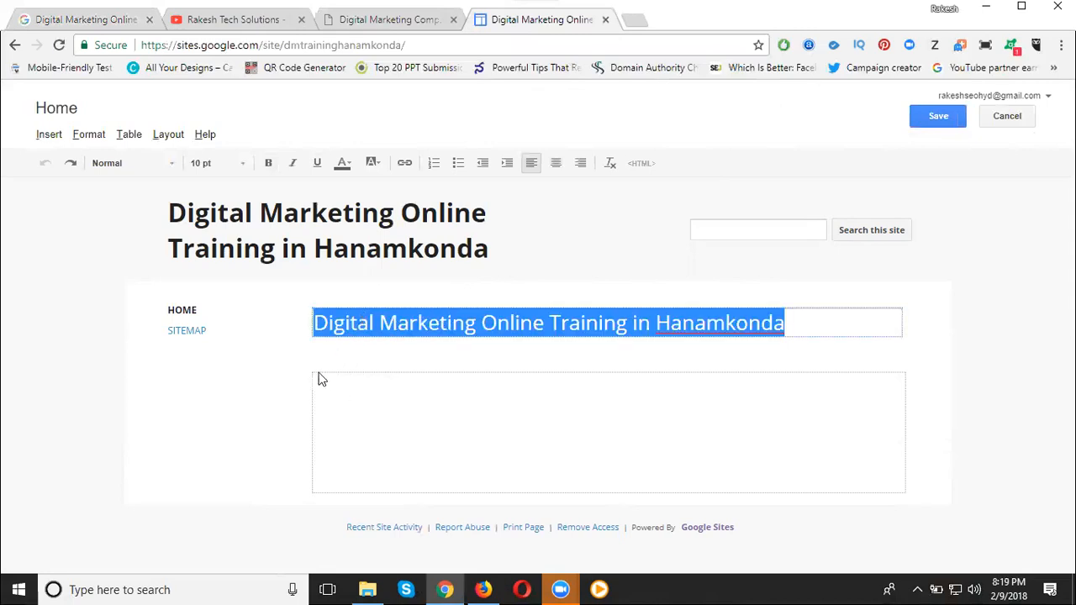
left_click(315, 387)
key("ctrl+v")
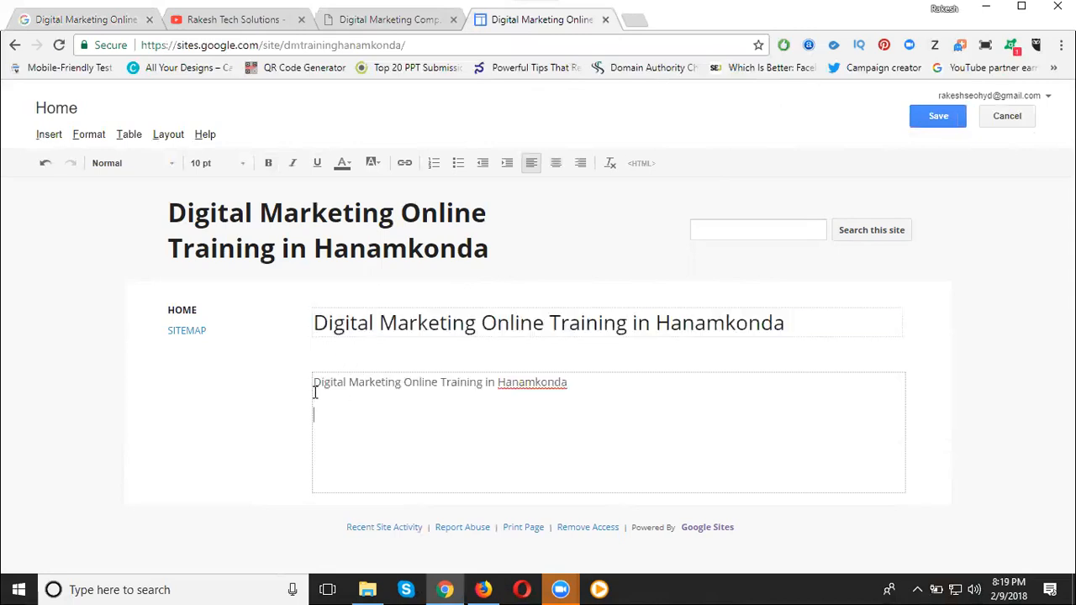
key("Return")
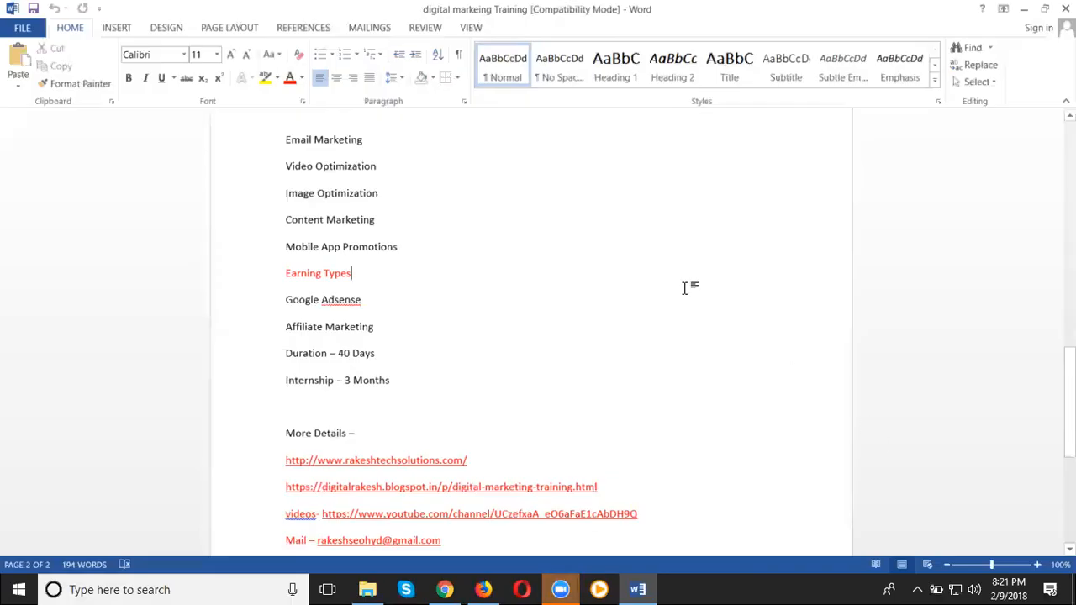
- Copy the entire text of the Word document "digital markeing Training" and paste it below the first line of the page body in Chrome
key("ctrl+a")
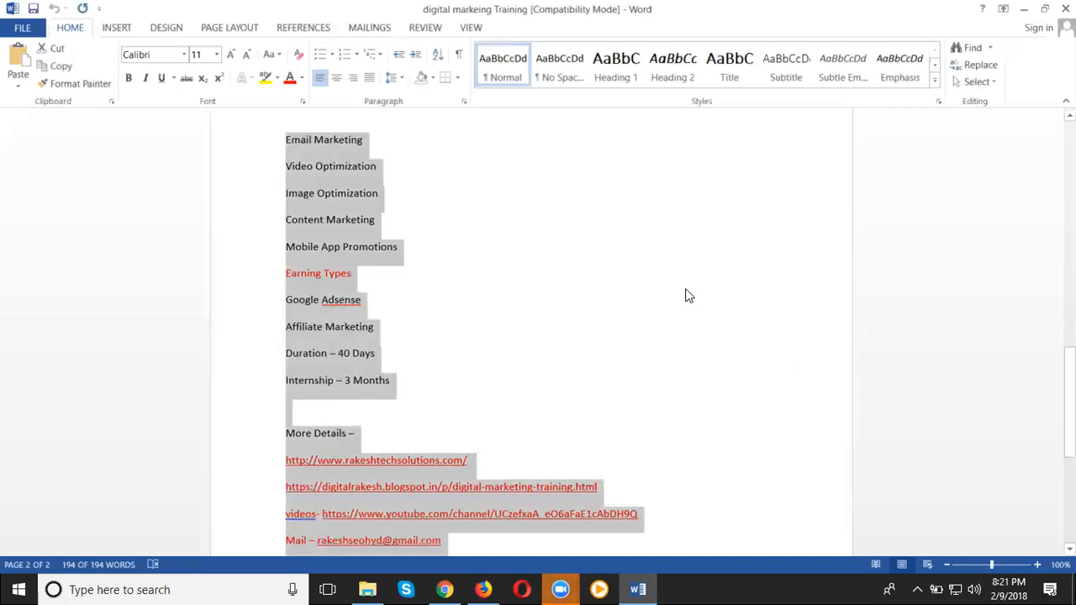
left_click(446, 588)
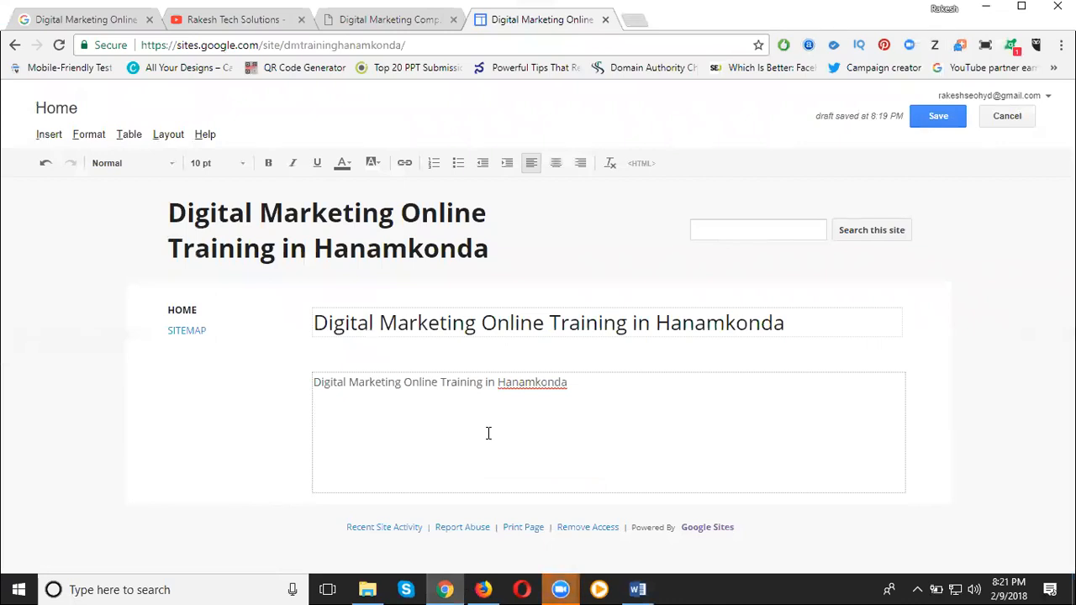
key("ctrl+v")
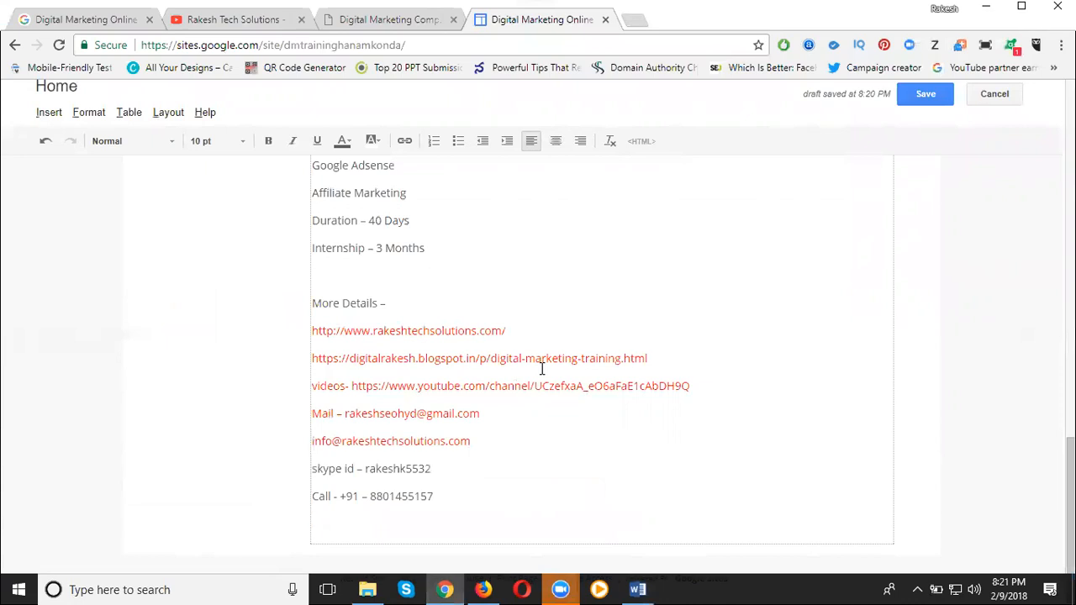
- Start inserting a YouTube video below the page text, and copy the URL of the "Digital Marketing Online Training in Hanamkonda" video from YouTube in Firefox
left_click(43, 114)
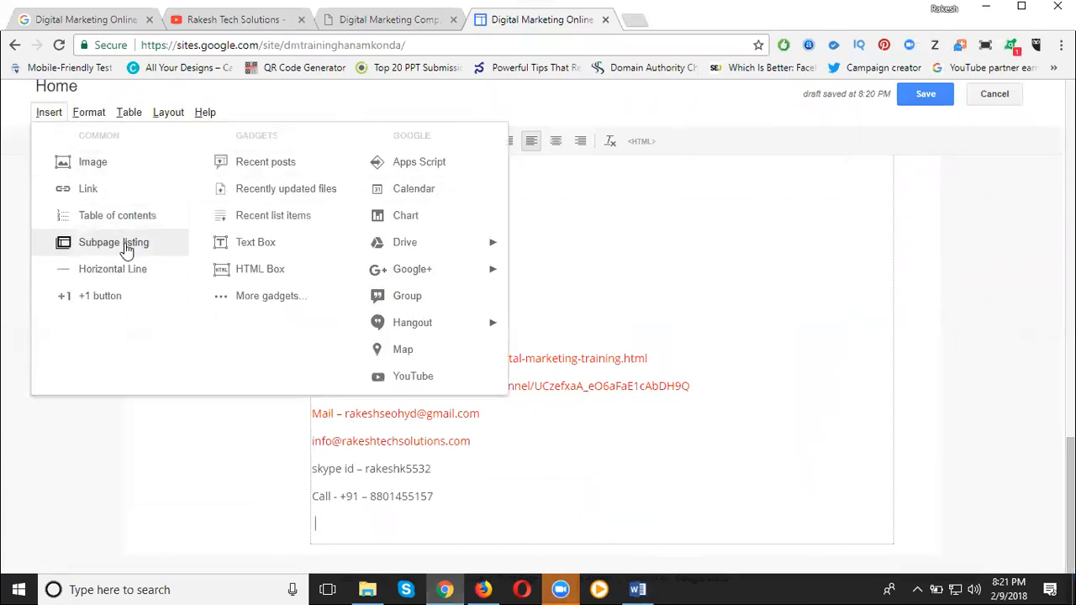
left_click(410, 378)
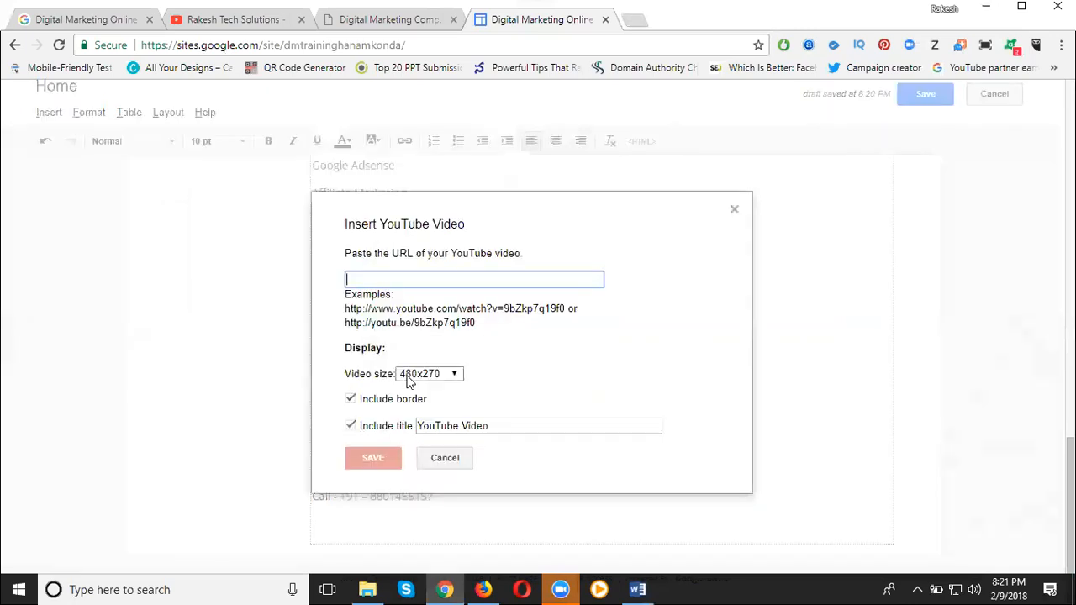
left_click(499, 588)
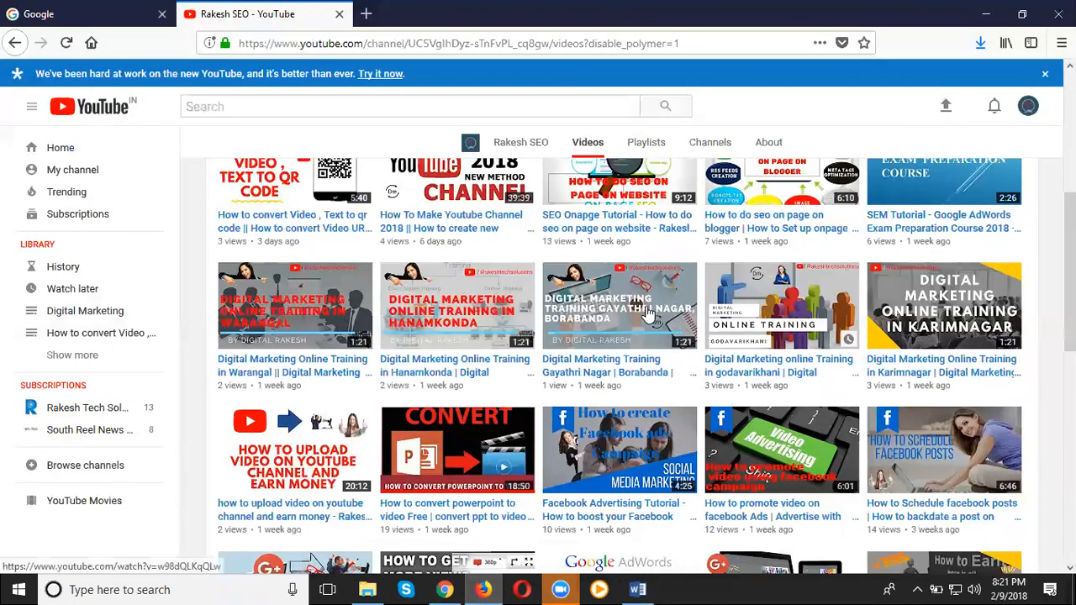
middle_click(440, 328)
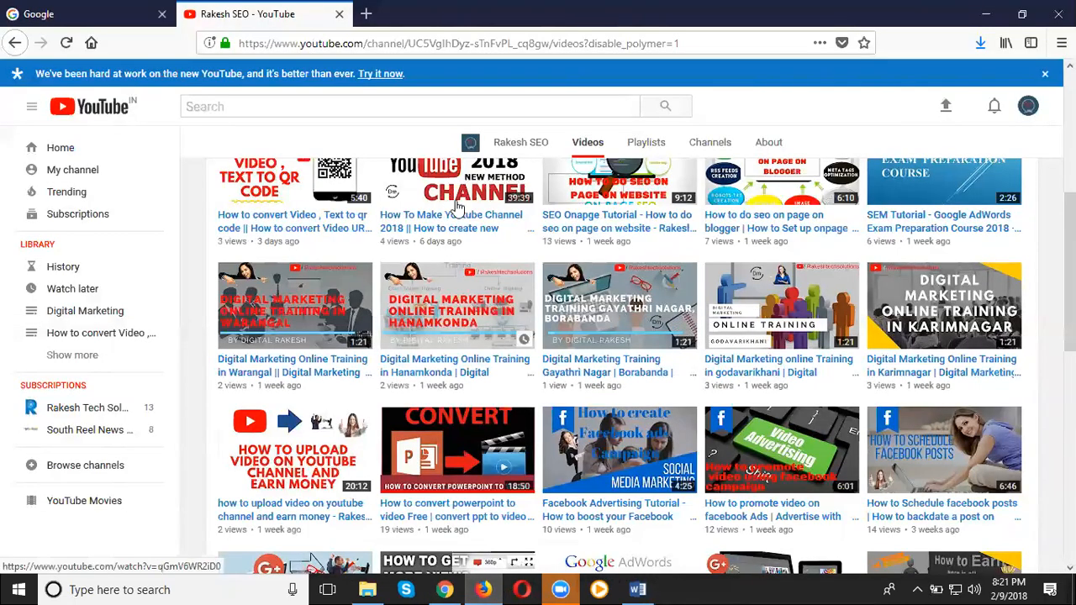
left_click(394, 14)
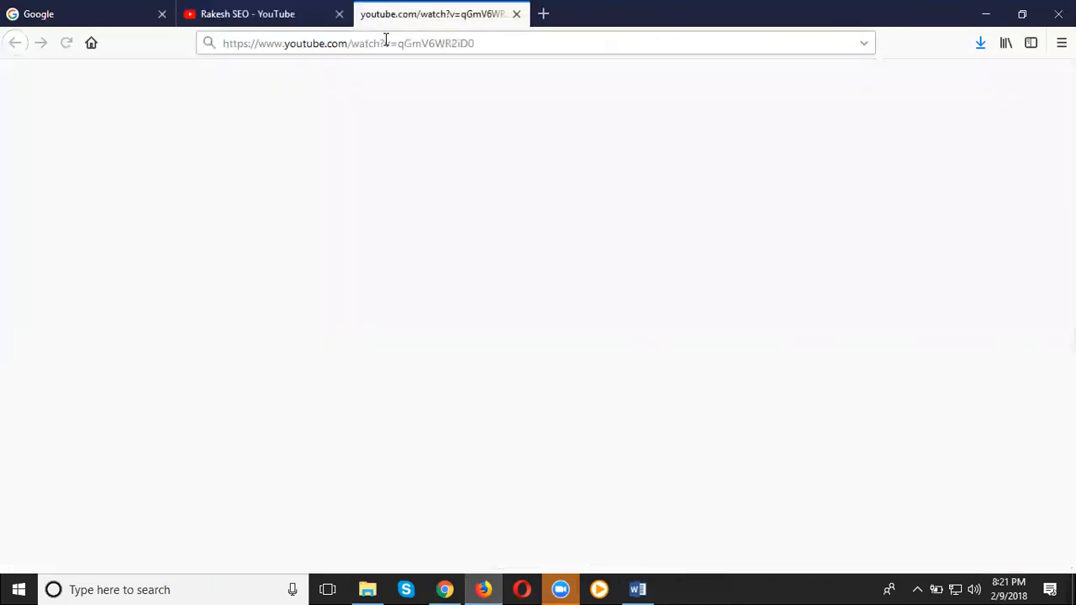
left_click(386, 39)
key("ctrl+c")
left_click(516, 14)
- Back in Chrome, paste the copied video URL and insert the YouTube video at 480x270 with border and title included
left_click(458, 589)
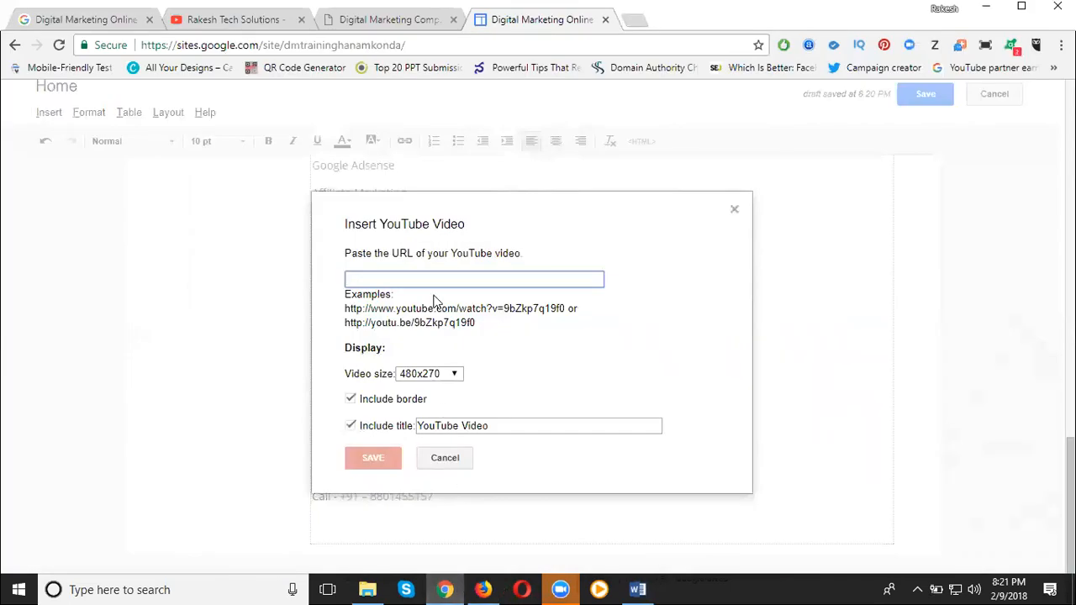
key("ctrl+v")
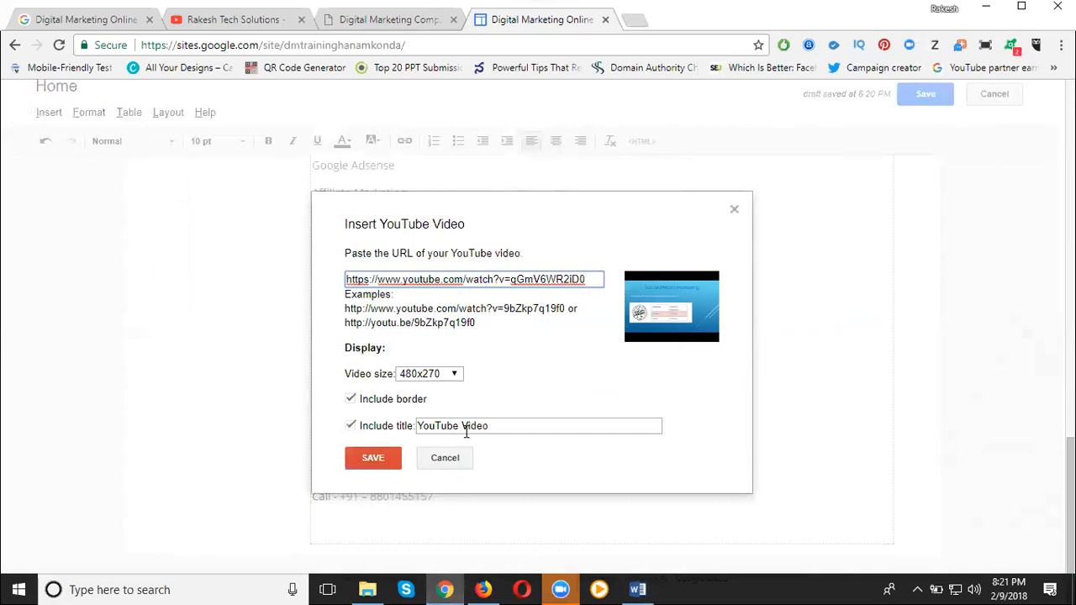
left_click(364, 461)
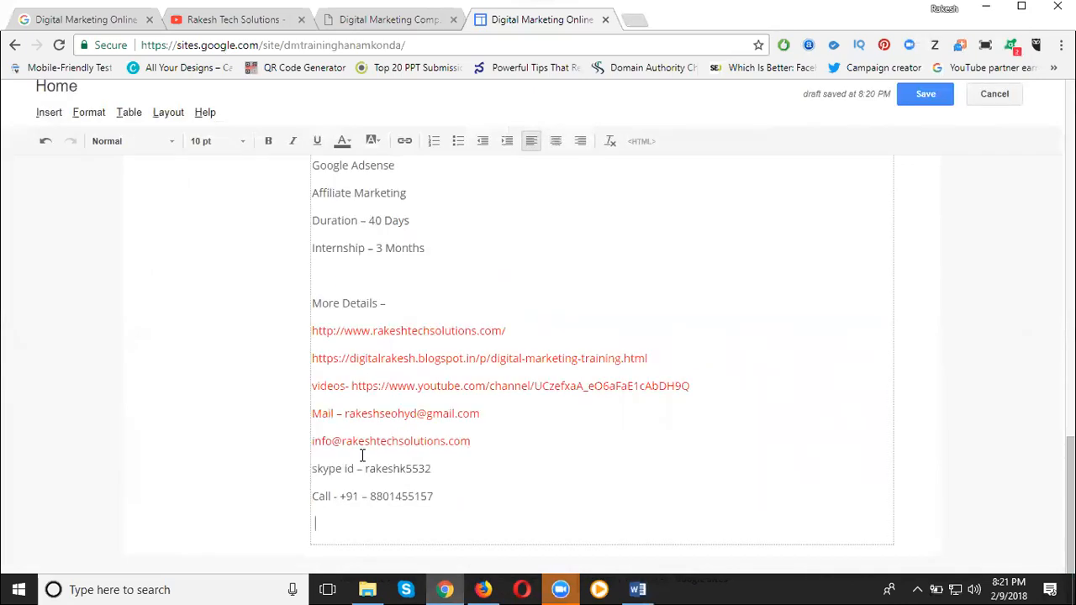
scroll(570, 322, "down", 3)
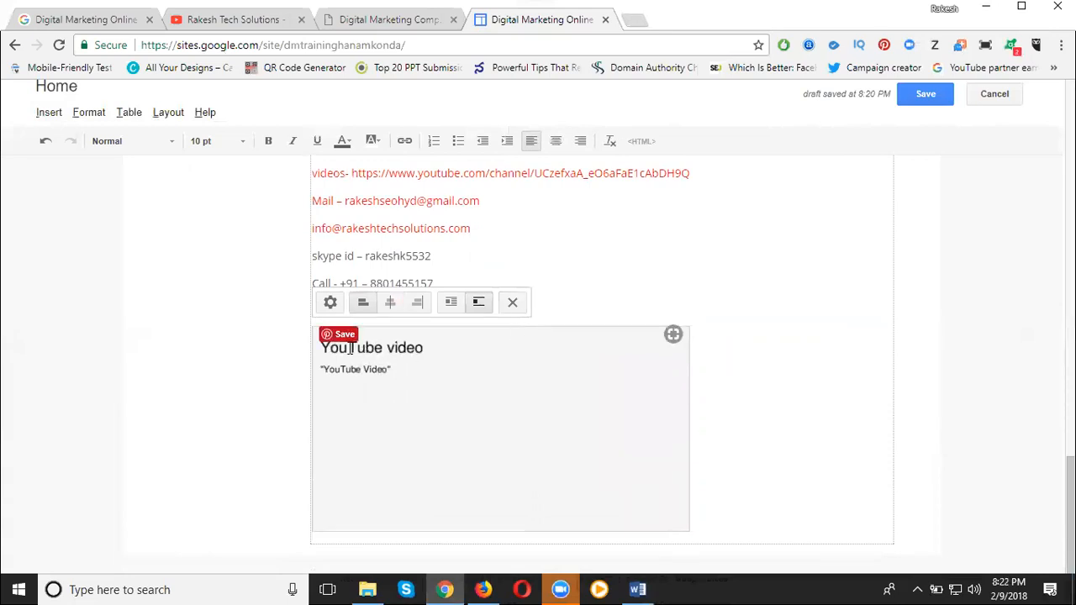
left_click(329, 304)
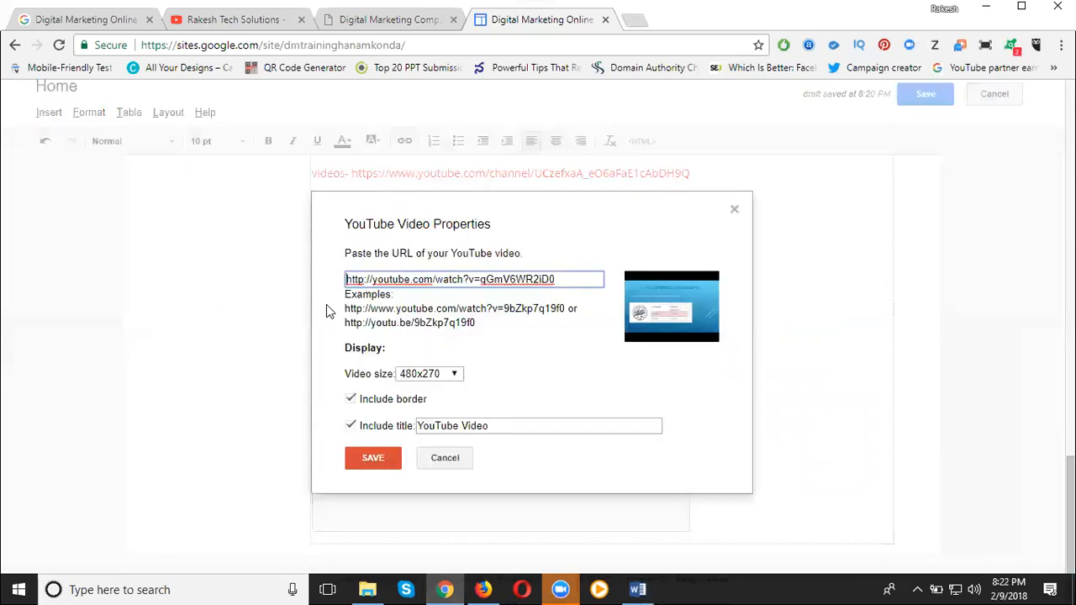
triple_click(428, 426)
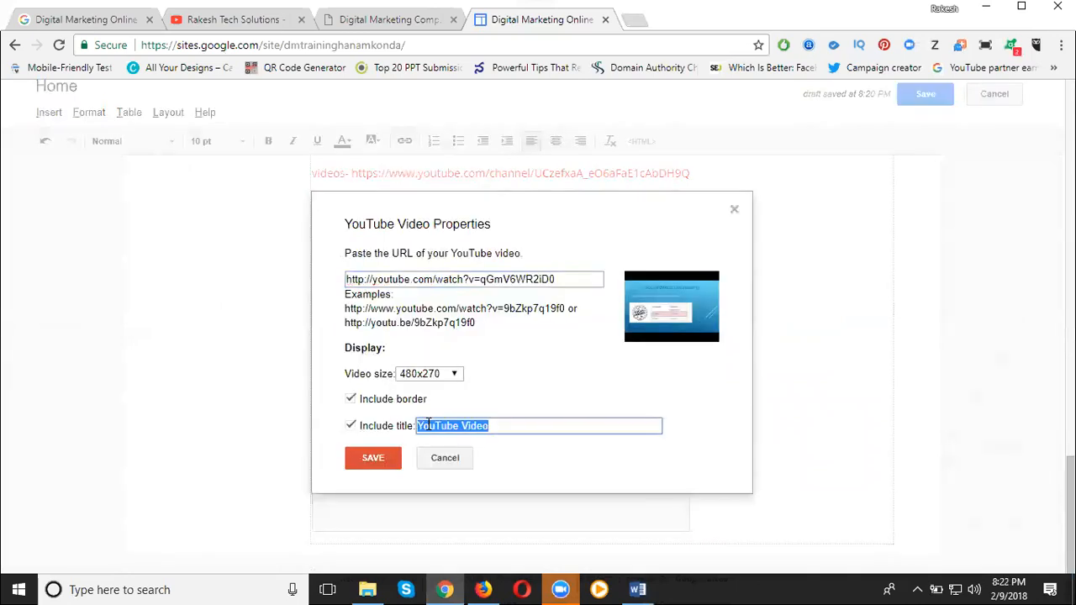
left_click(374, 457)
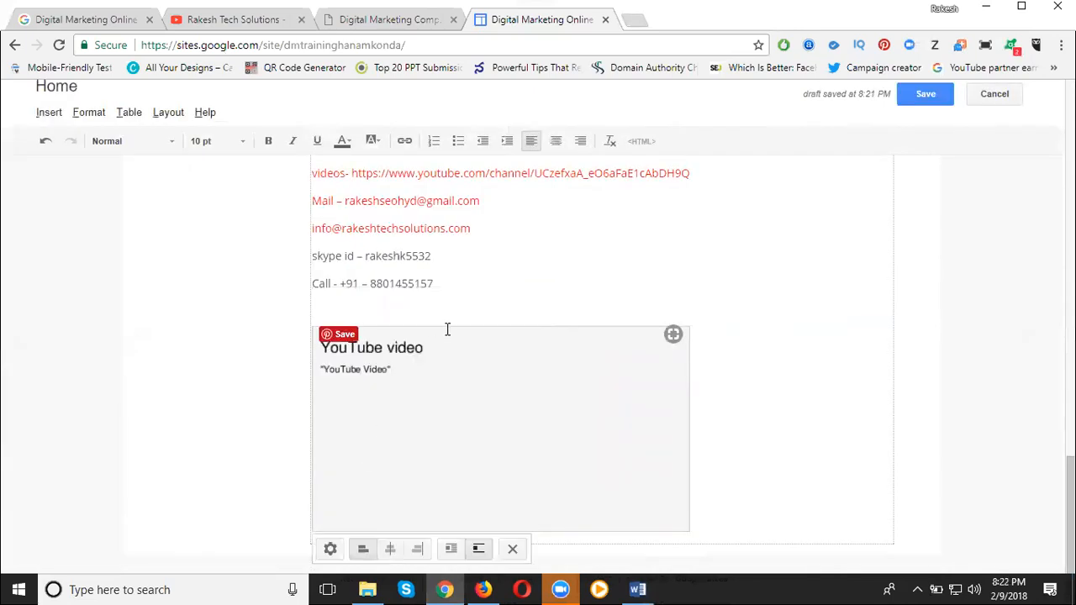
- Copy the first line of the page body and set it as the video's title, "Digital Marketing Online Training in Hanamkonda"
scroll(446, 328, "up", 8)
scroll(447, 329, "up", 10)
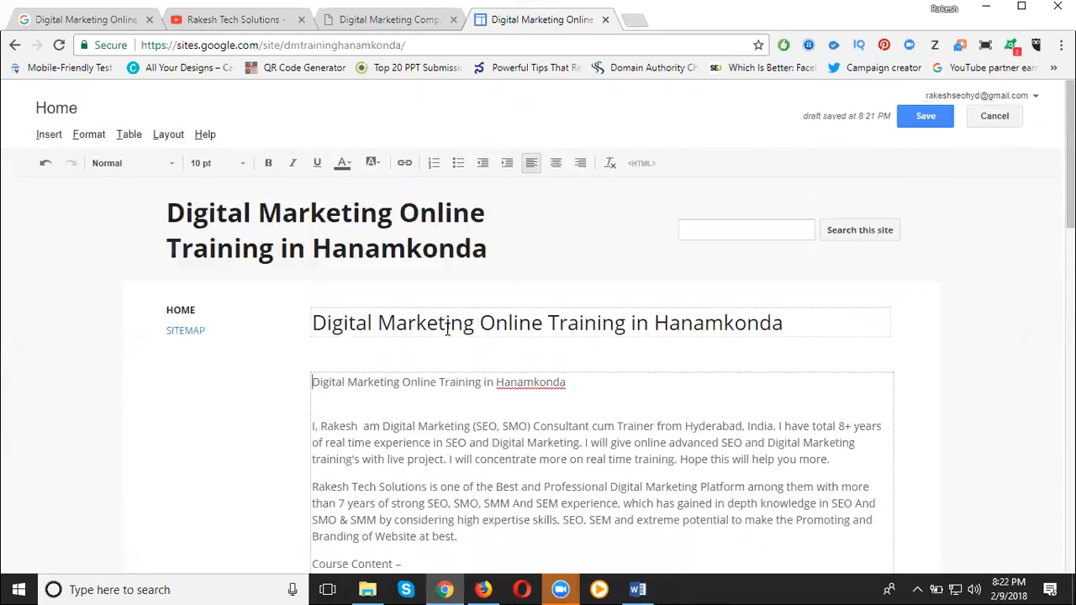
left_click_drag(511, 383, 309, 383)
key("ctrl+c")
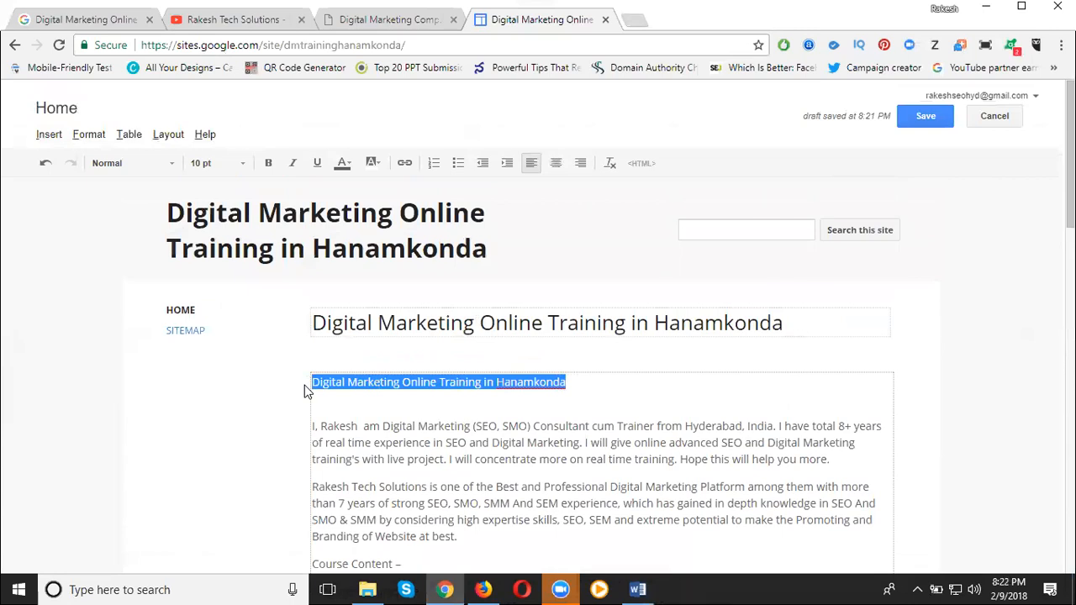
scroll(234, 336, "down", 3)
scroll(234, 336, "down", 15)
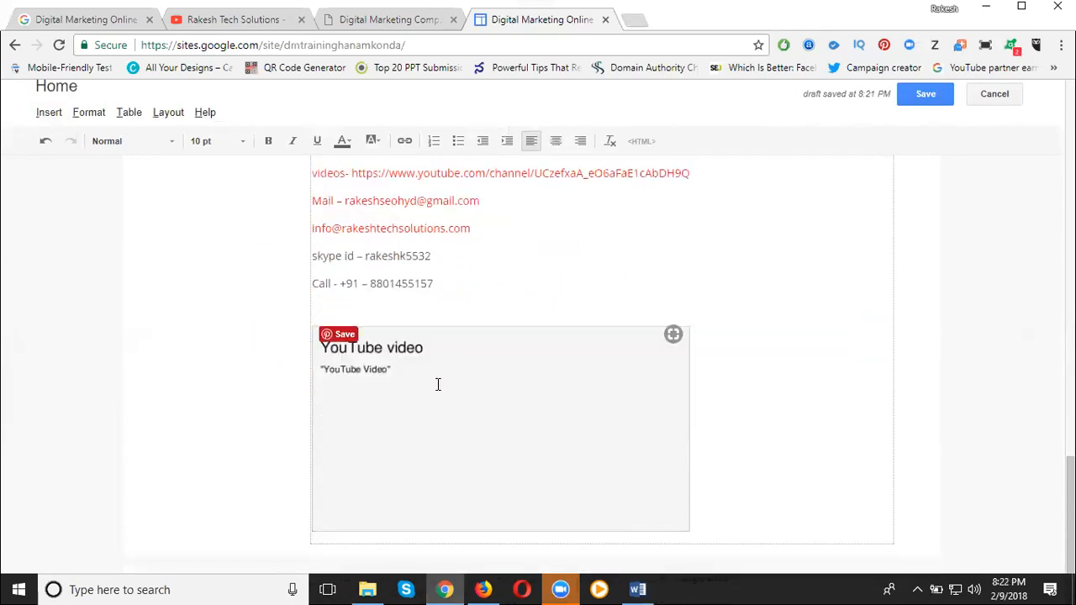
left_click(437, 383)
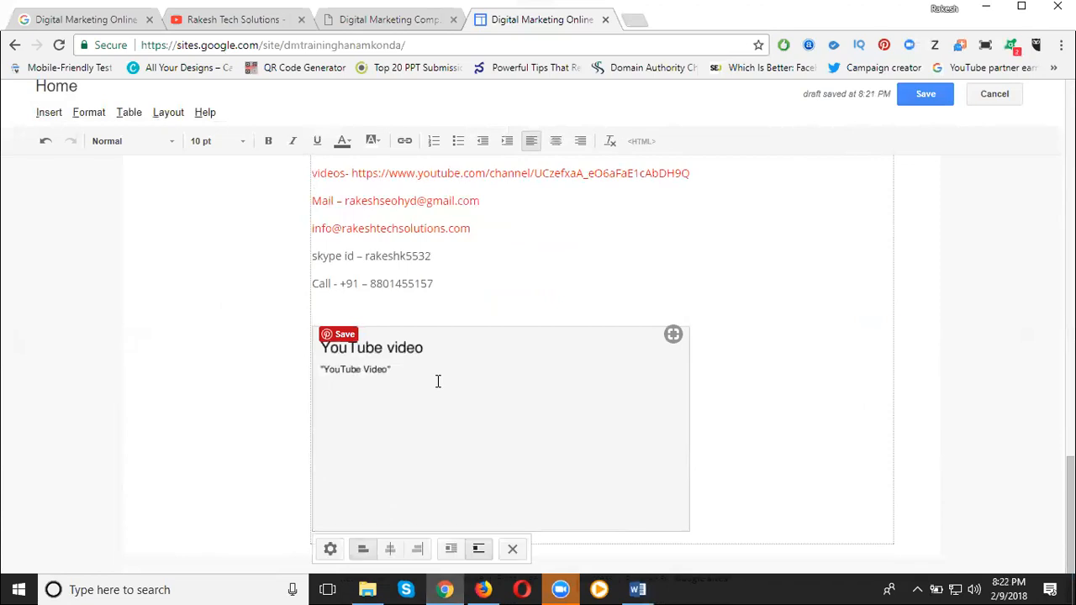
left_click(329, 549)
left_click_drag(493, 426, 428, 428)
key("ctrl+v")
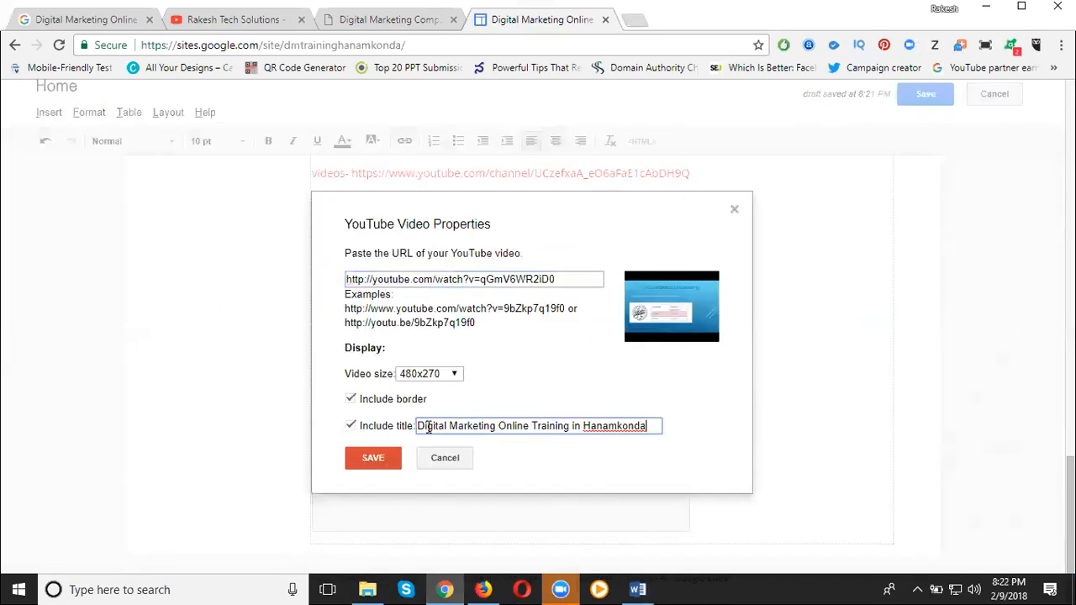
left_click(375, 462)
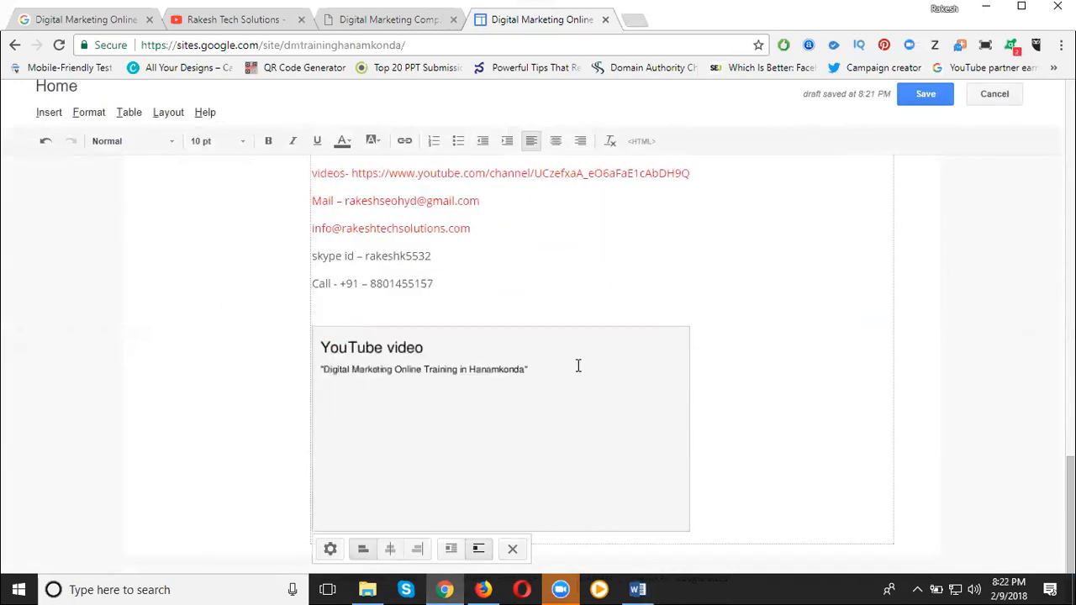
left_click(329, 549)
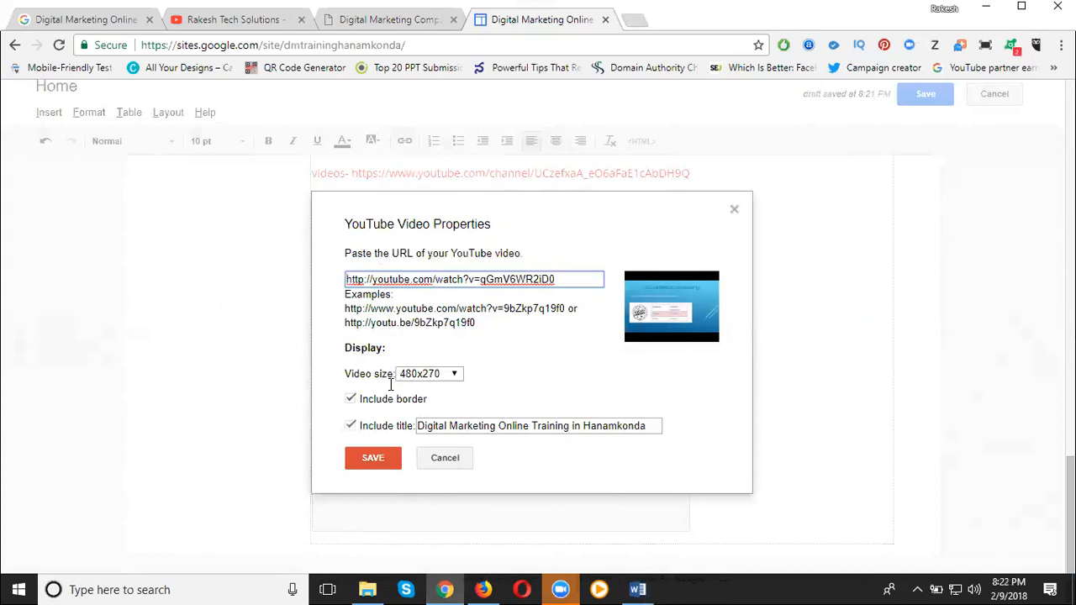
left_click(367, 457)
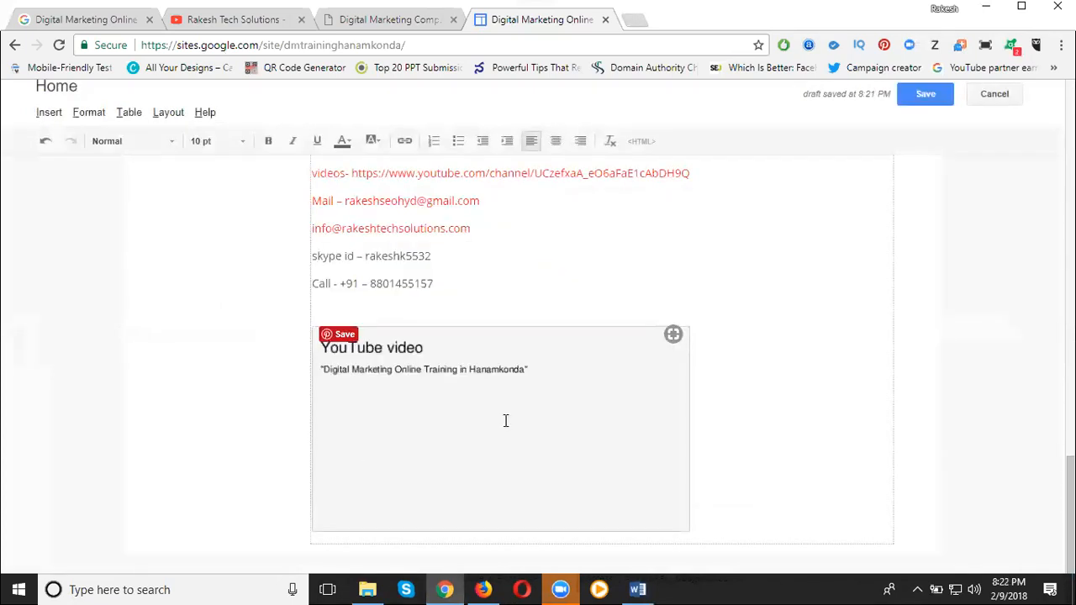
- Save the edited home page and review the published page from the embedded video up to its heading
left_click(926, 99)
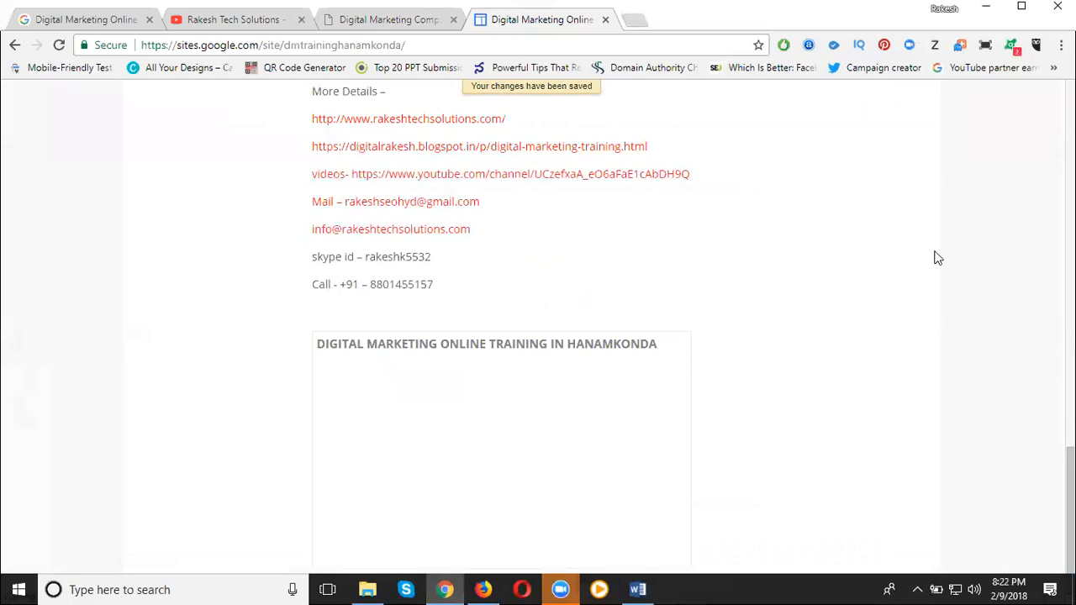
scroll(935, 257, "down", 1)
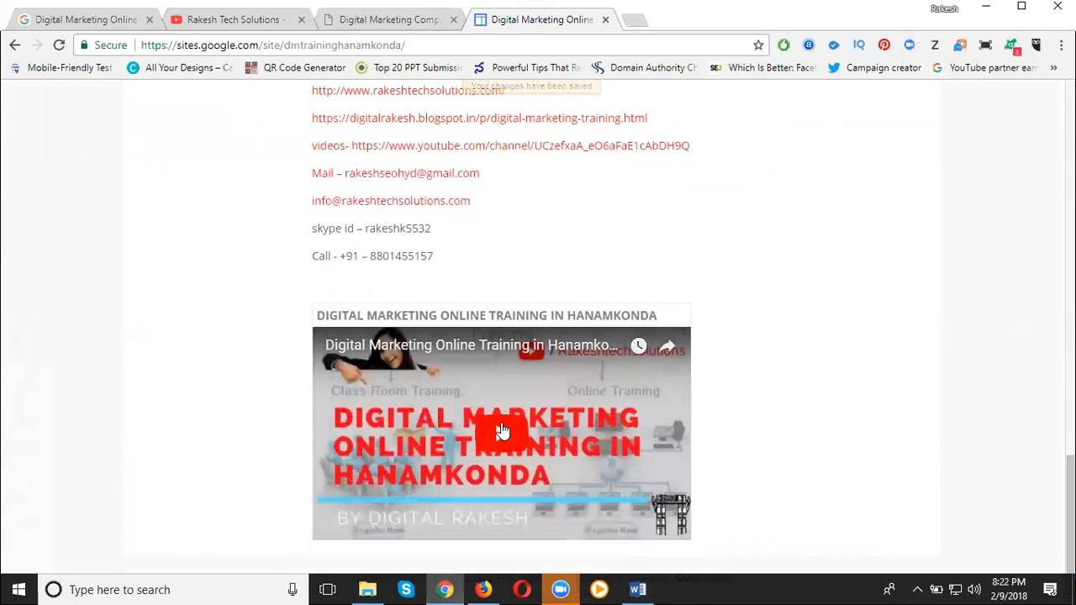
scroll(502, 431, "up", 7)
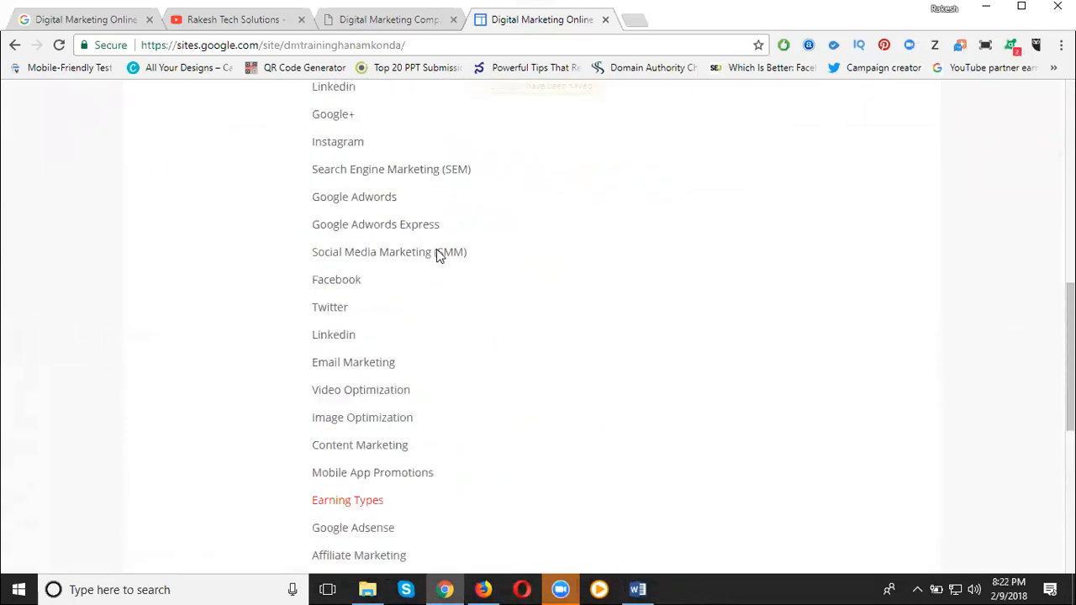
scroll(436, 249, "up", 2)
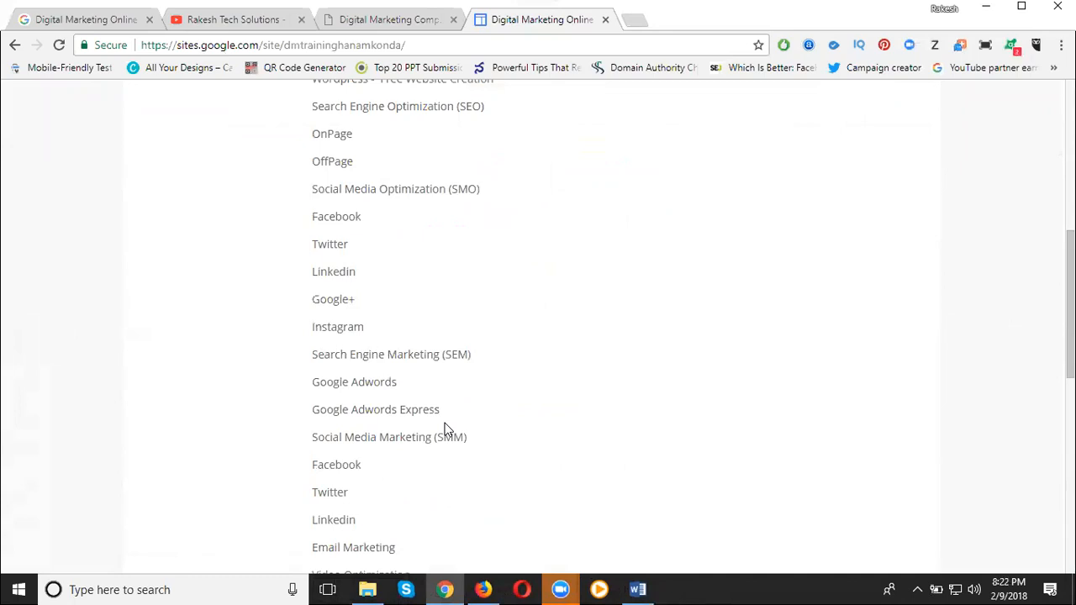
scroll(370, 402, "up", 5)
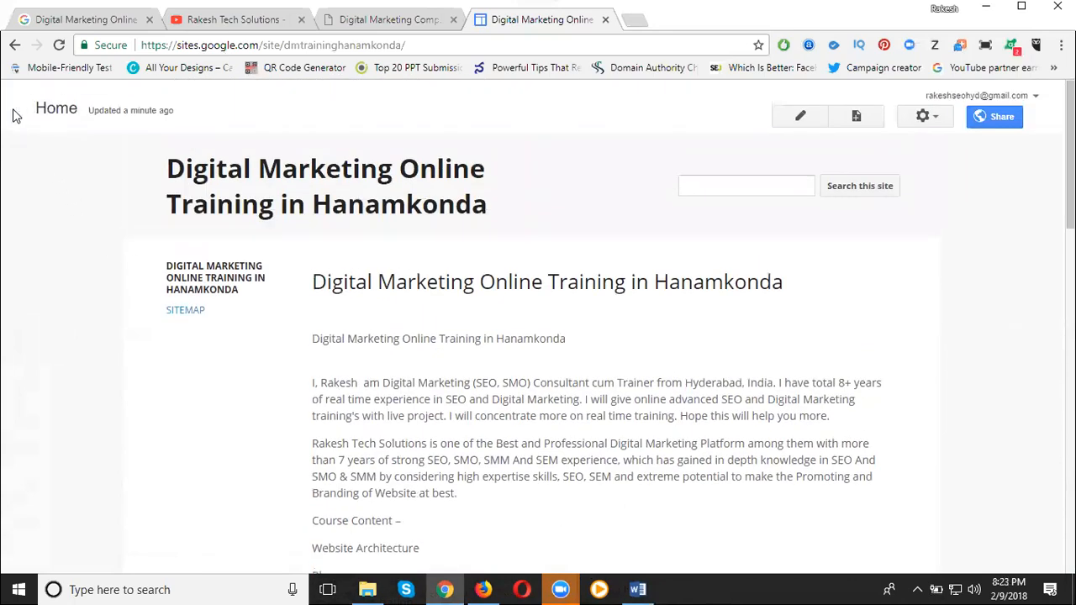
- Return to the list of sites, create another site in new Google Sites, and dismiss the custom content tip
left_click(21, 110)
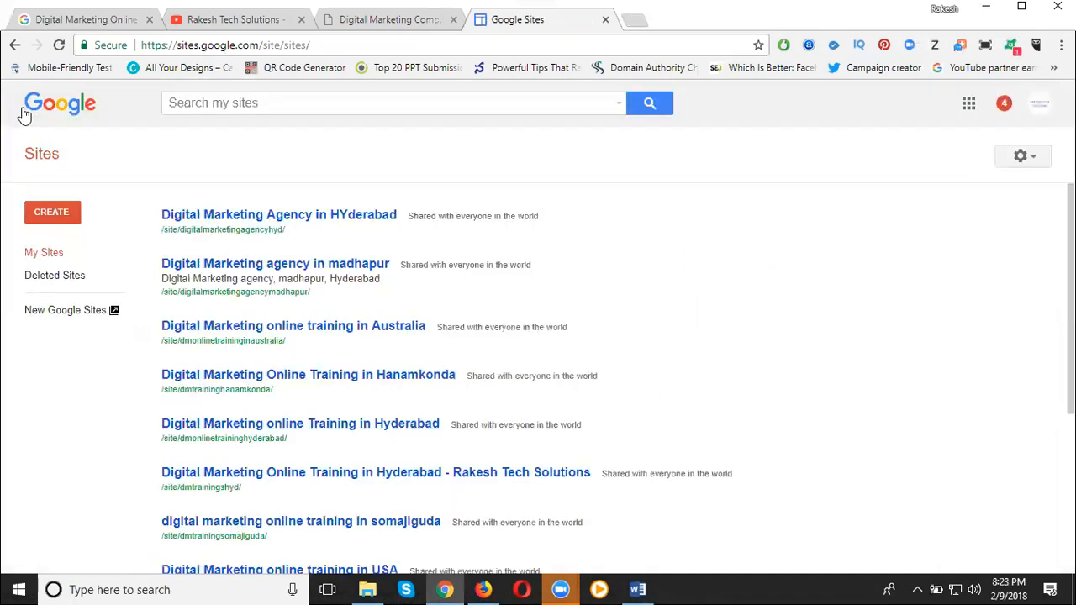
left_click(49, 212)
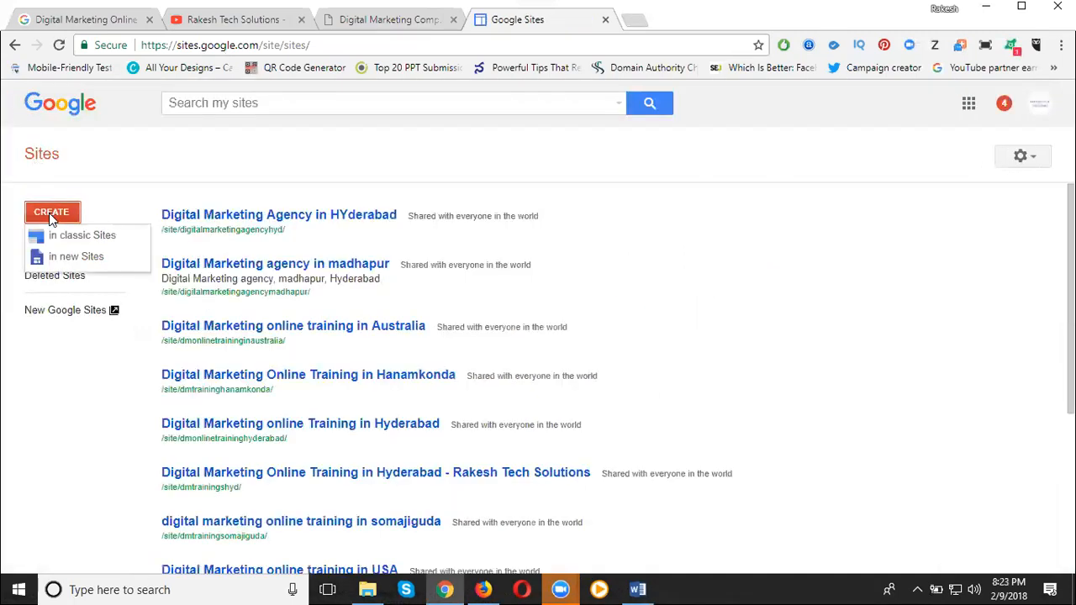
left_click(84, 261)
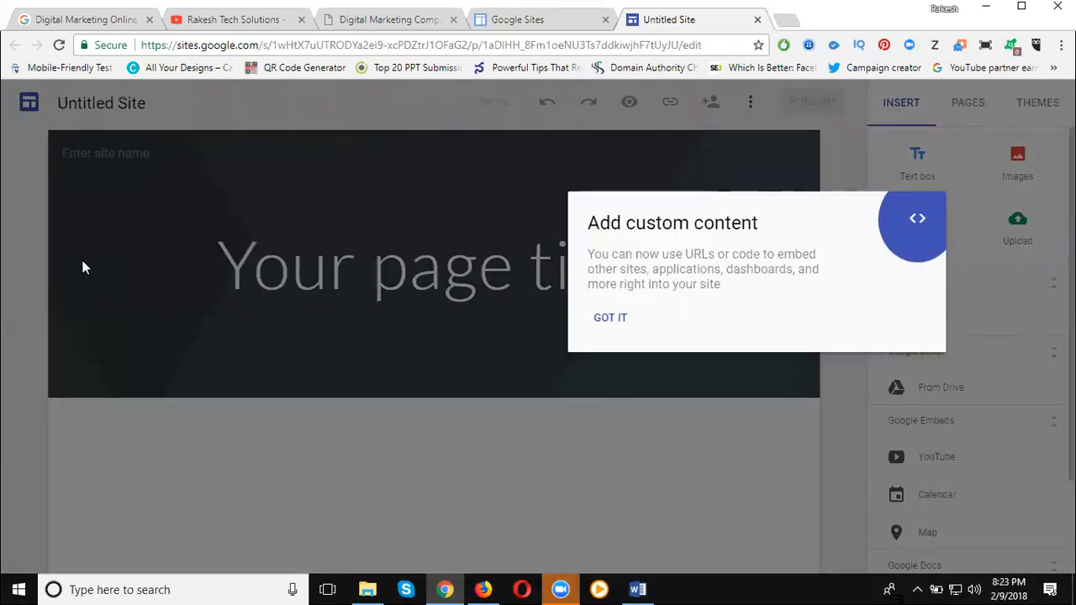
left_click(610, 318)
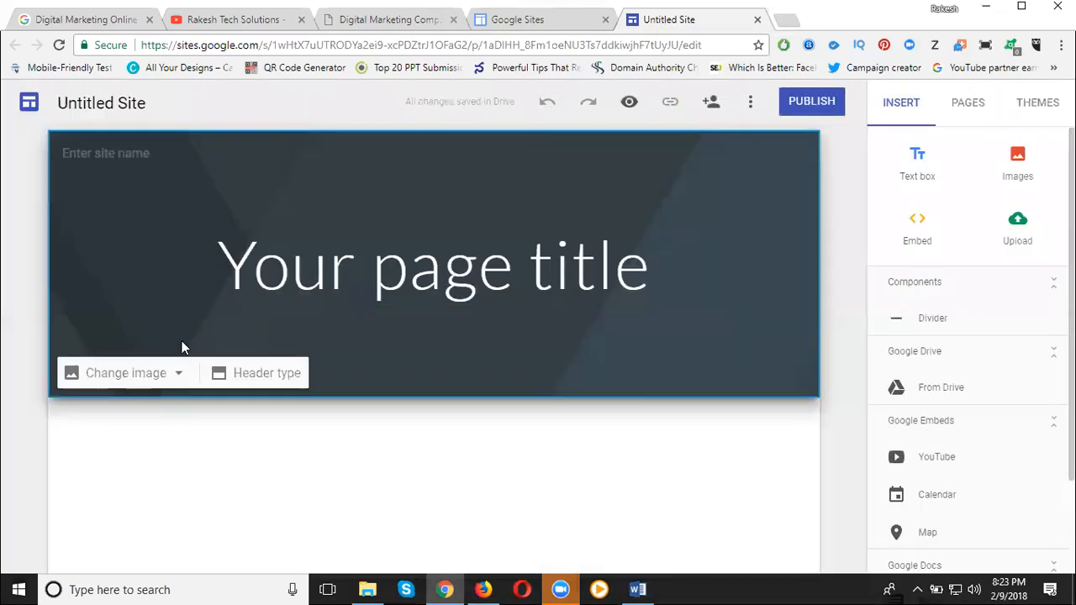
- Upload the "Digital Marketing Online Training in Warangal" picture as the header image and try the header types, settling on Large banner
left_click(134, 380)
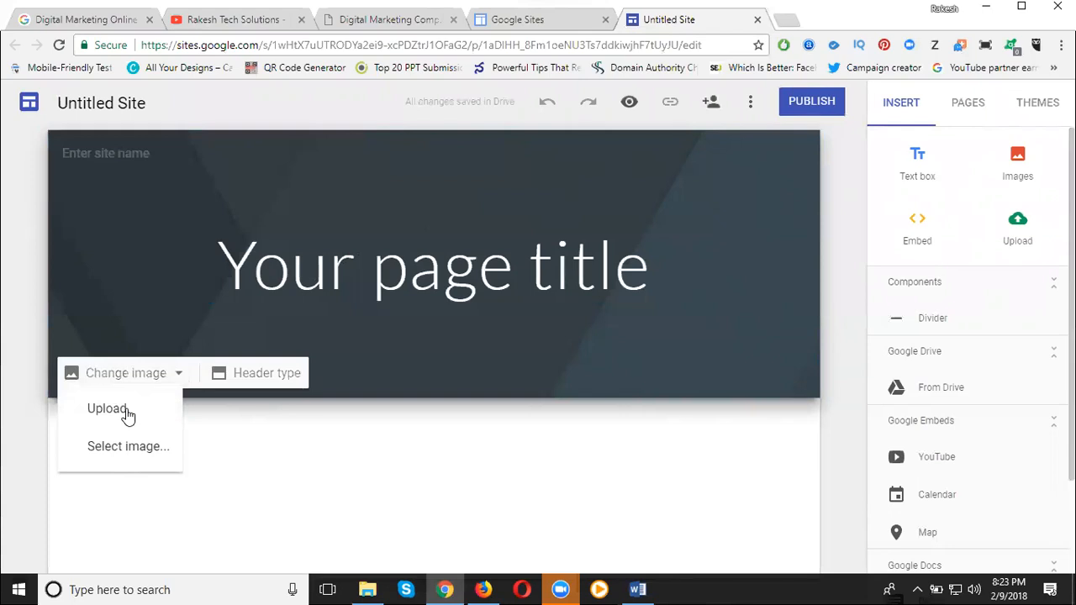
left_click(701, 492)
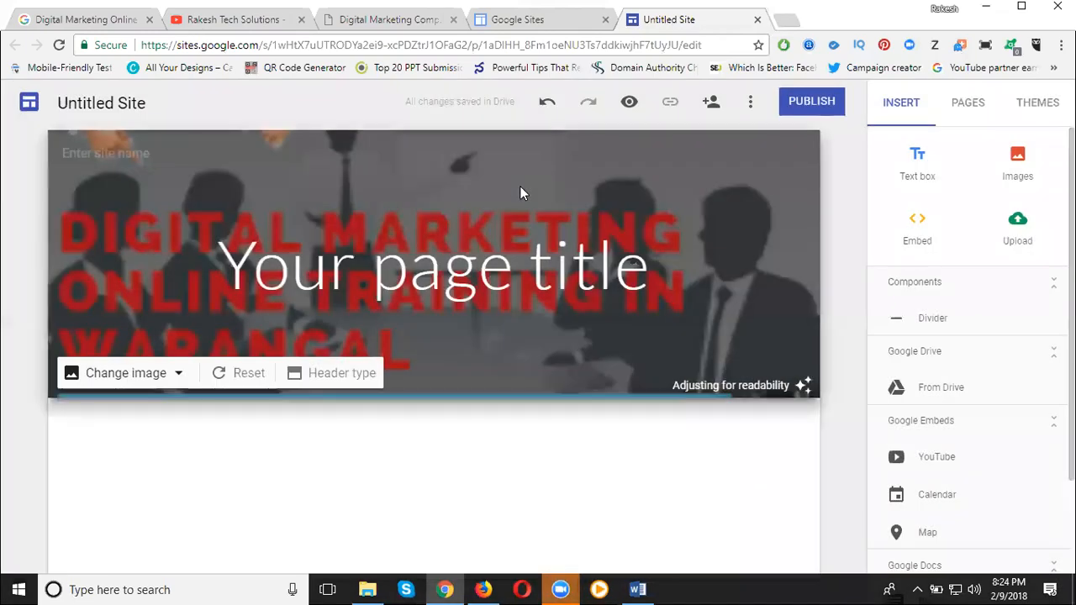
left_click(334, 381)
left_click(159, 374)
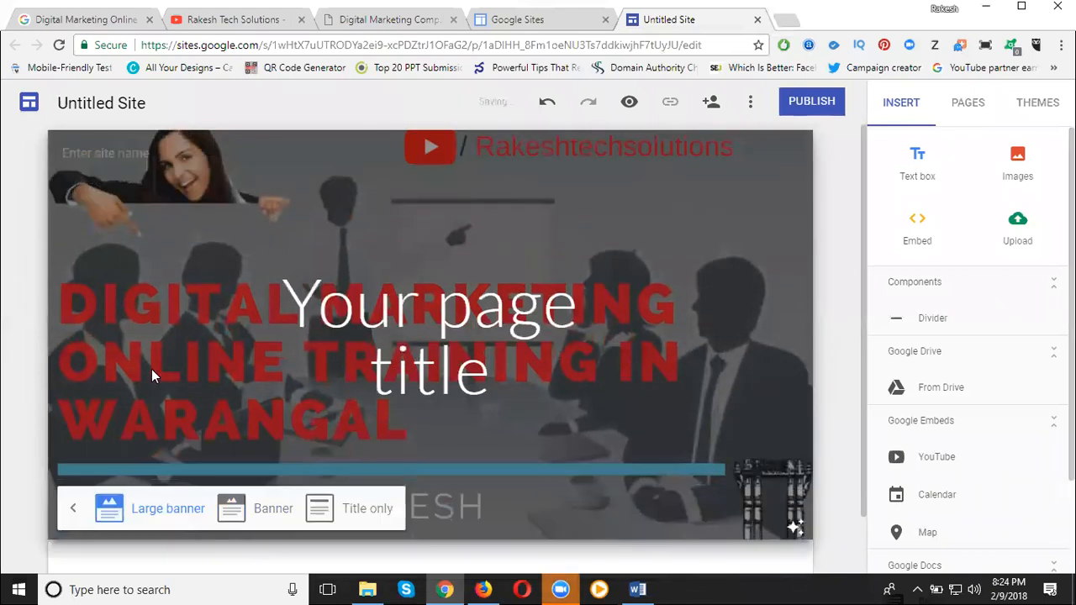
left_click(273, 510)
left_click(366, 365)
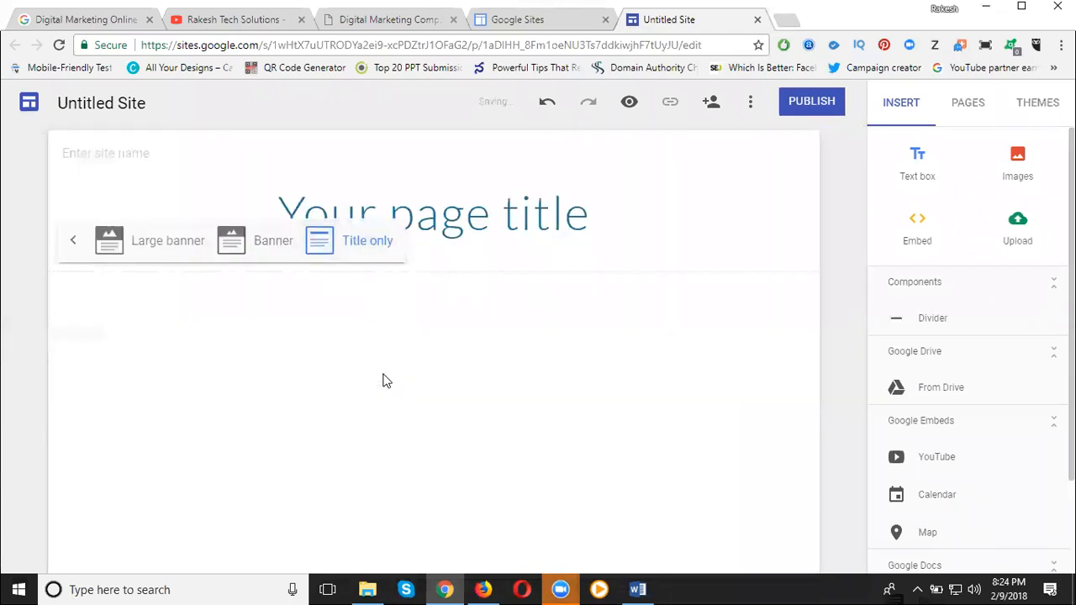
left_click(148, 251)
- Delete the "Your page title" text box from the header
left_click(378, 276)
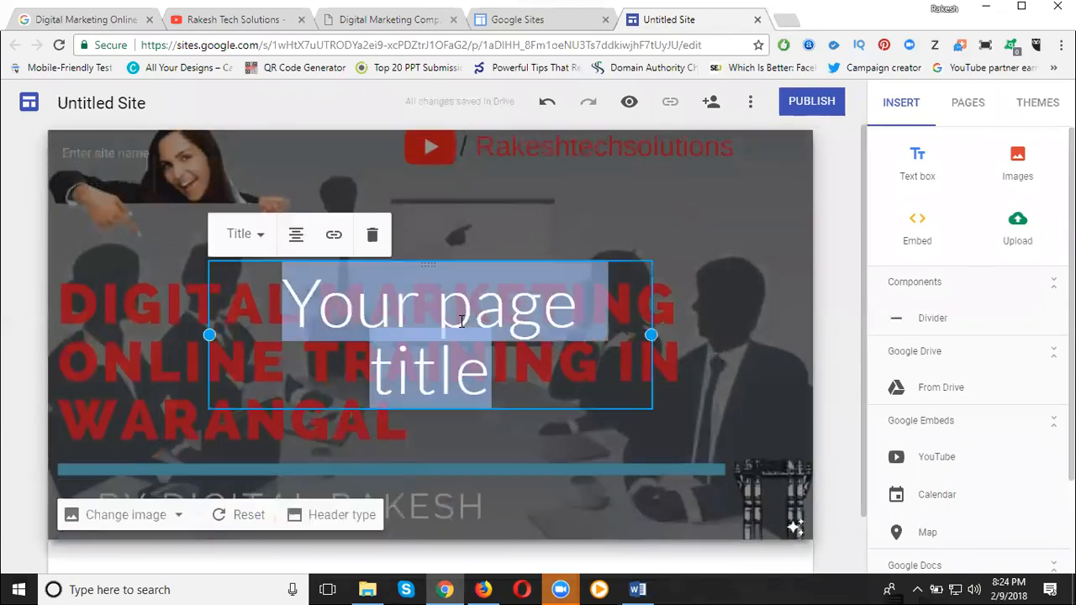
left_click(372, 242)
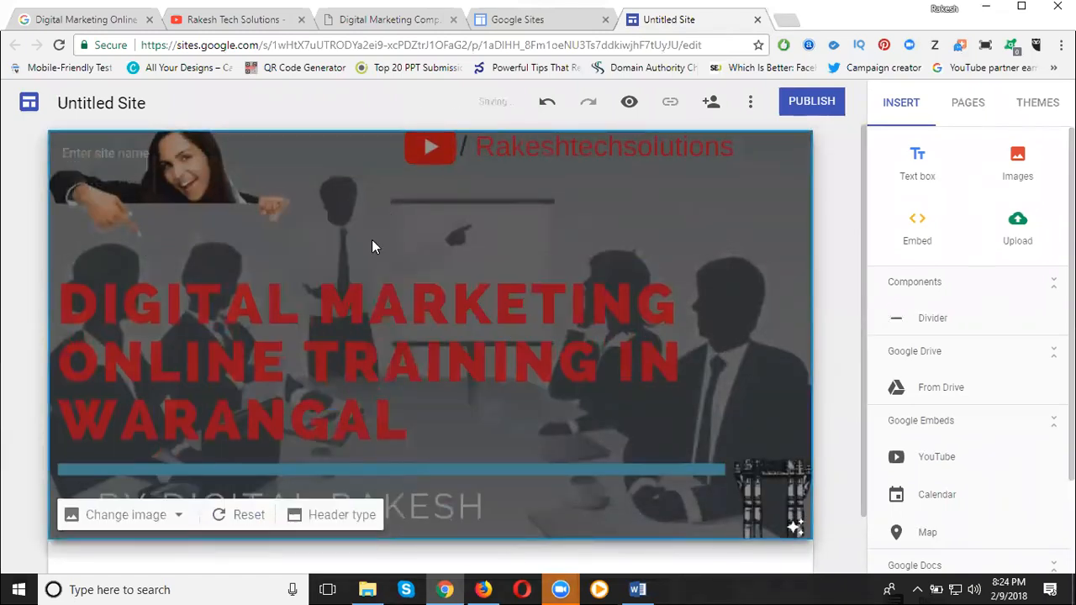
- Name the site "Digital Marketing Online Training in Warangal"
left_click(96, 103)
type("Digital Marketing Online Training in Warangal")
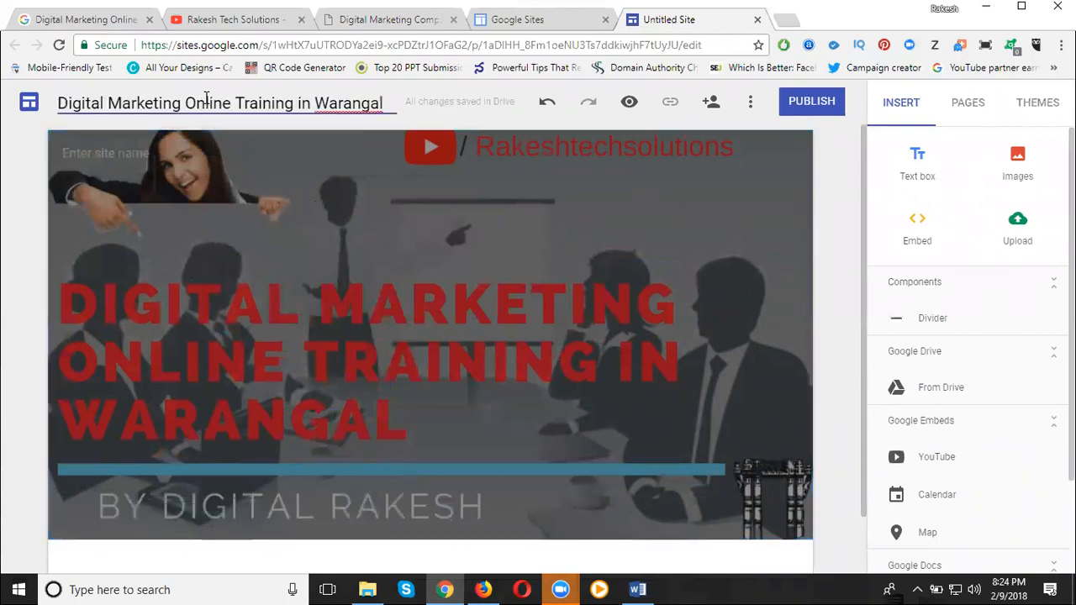
- Add a text box below the header containing "Digital Marketing Online Training in Warangal" followed by blank lines
scroll(913, 240, "down", 2)
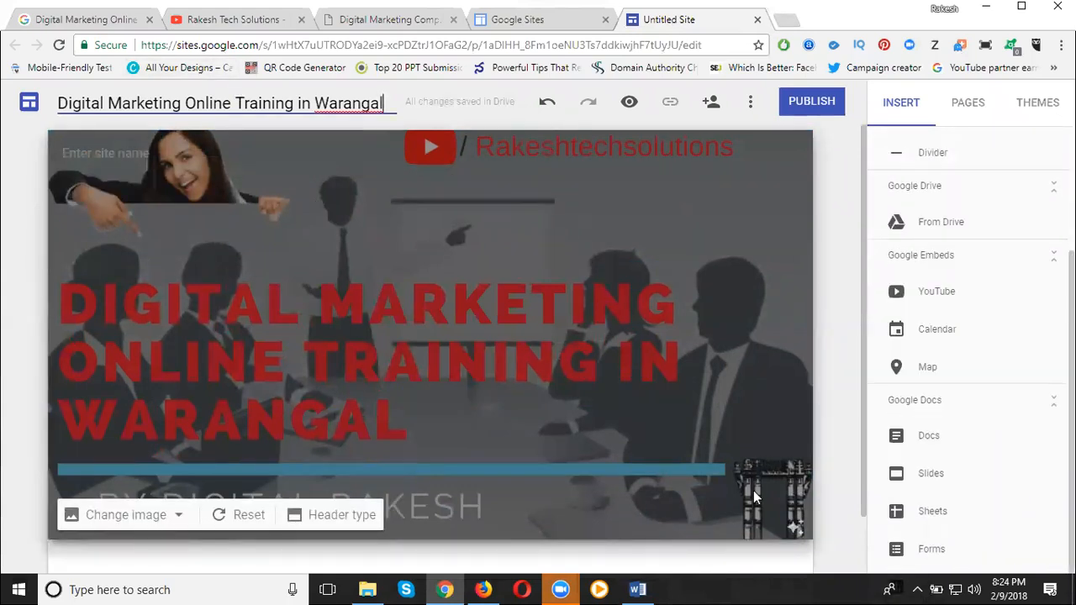
scroll(317, 510, "down", 1)
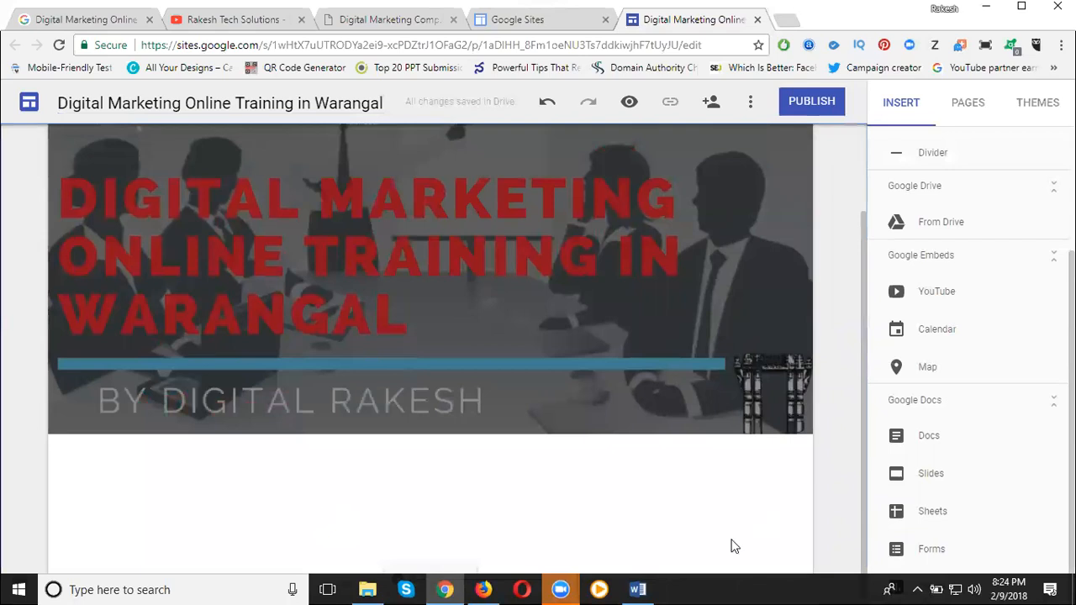
scroll(967, 421, "up", 2)
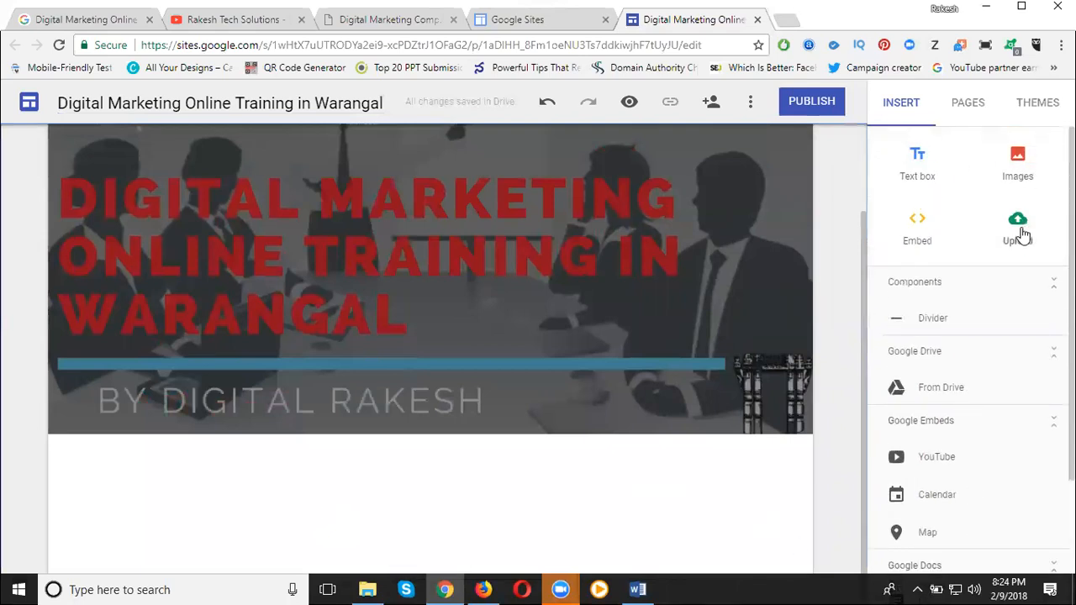
left_click(925, 171)
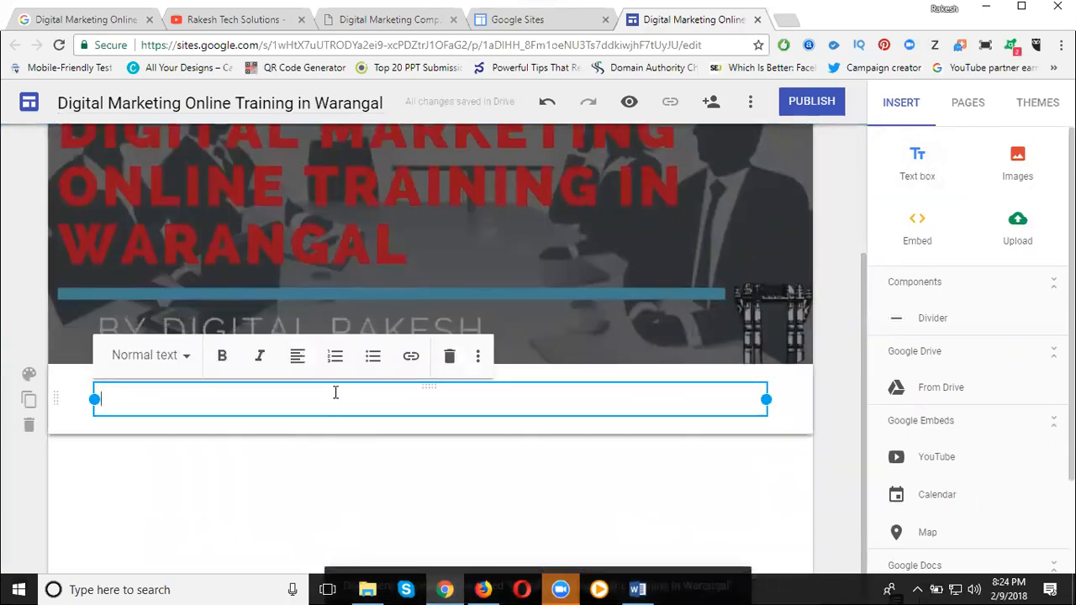
type("Digital Marketing Online Training in Warangal")
key("Return")
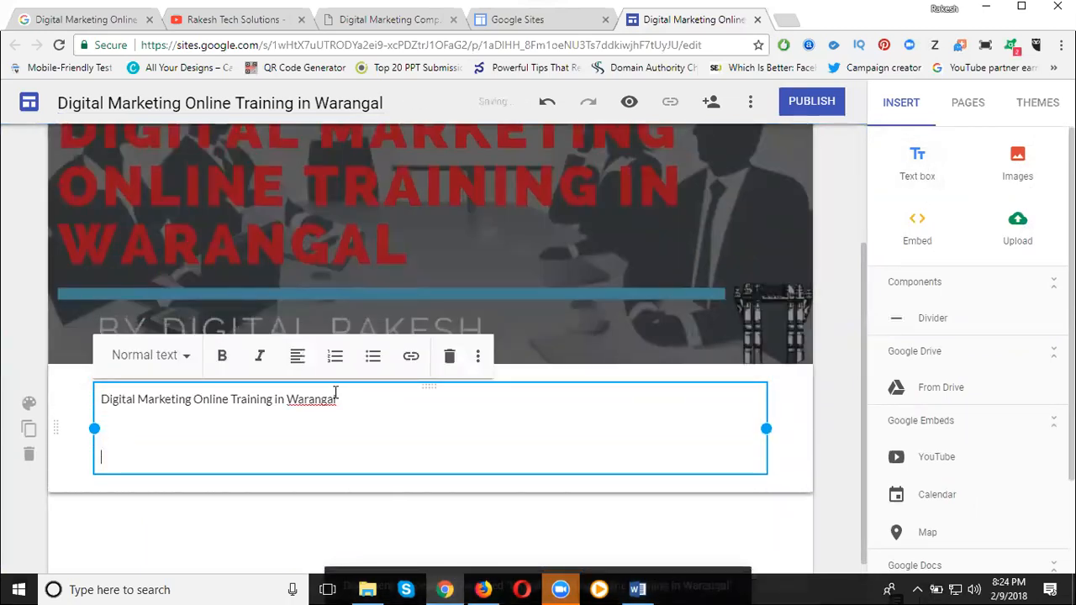
- Check the selected course details in the Word document, paste them under the text box heading, and add blank lines after them
left_click(642, 589)
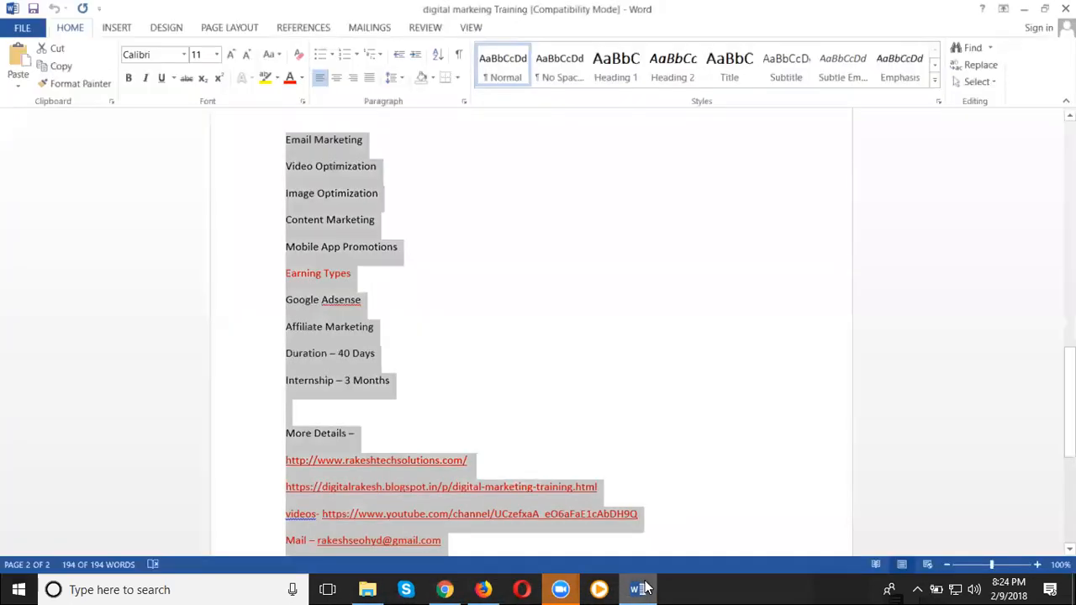
left_click(642, 590)
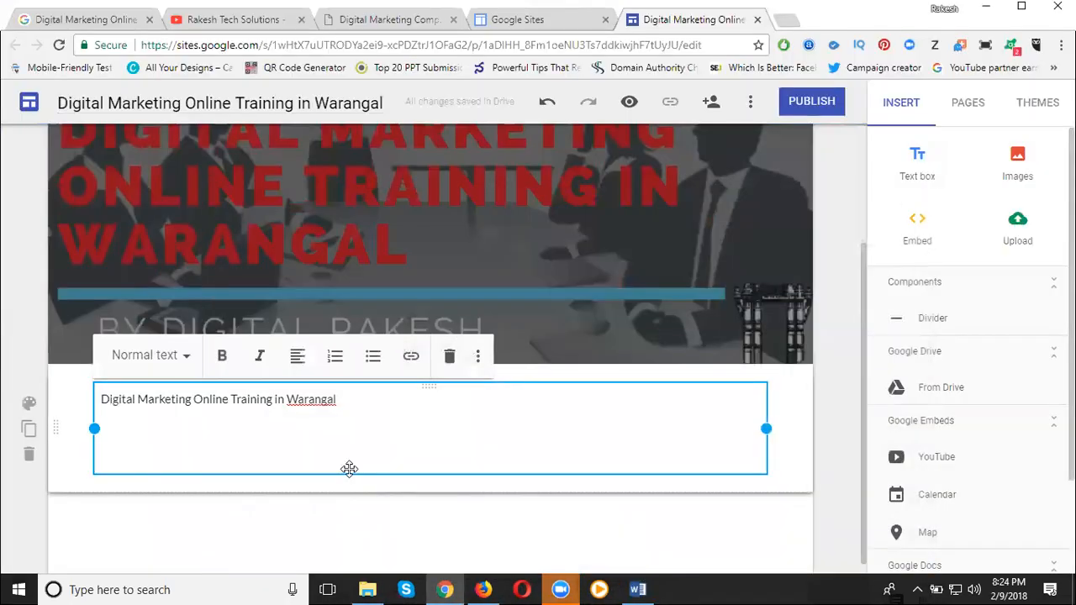
key("ctrl+v")
scroll(349, 468, "down", 15)
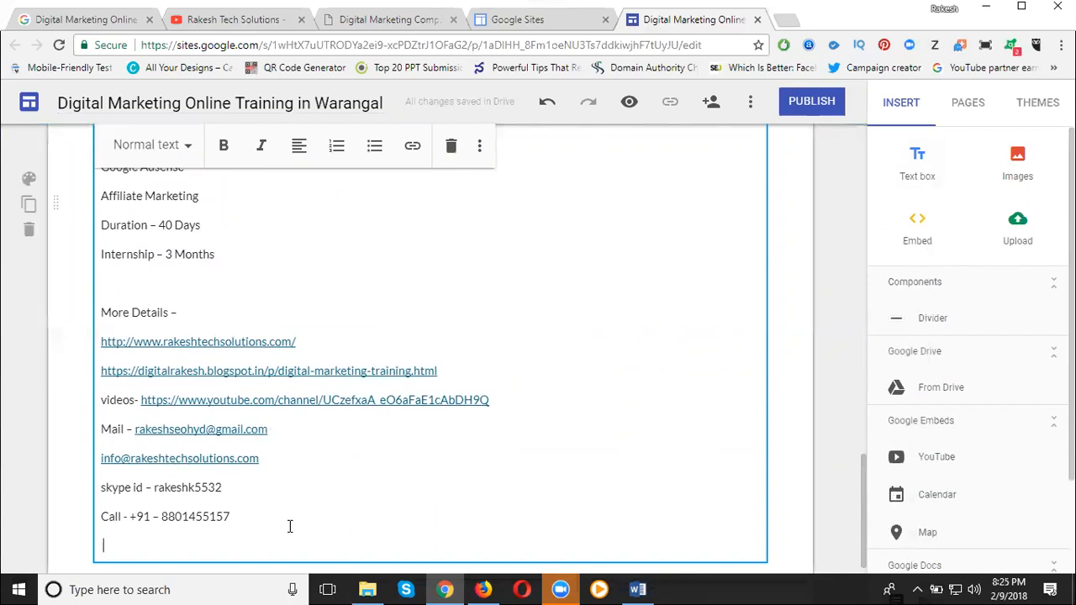
key("Return")
key("Return")
left_click(928, 458)
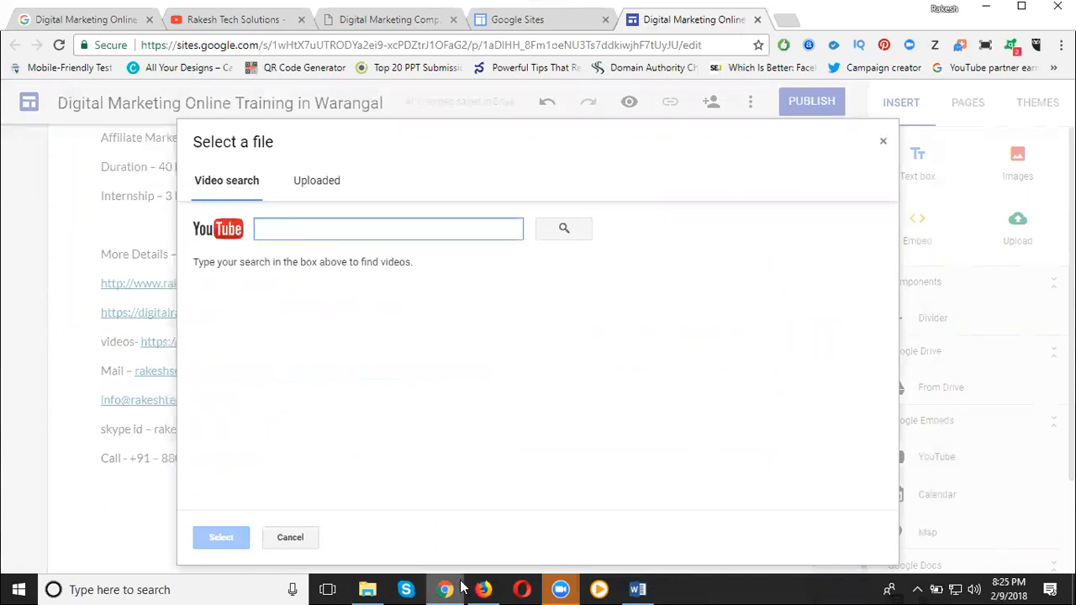
left_click(330, 181)
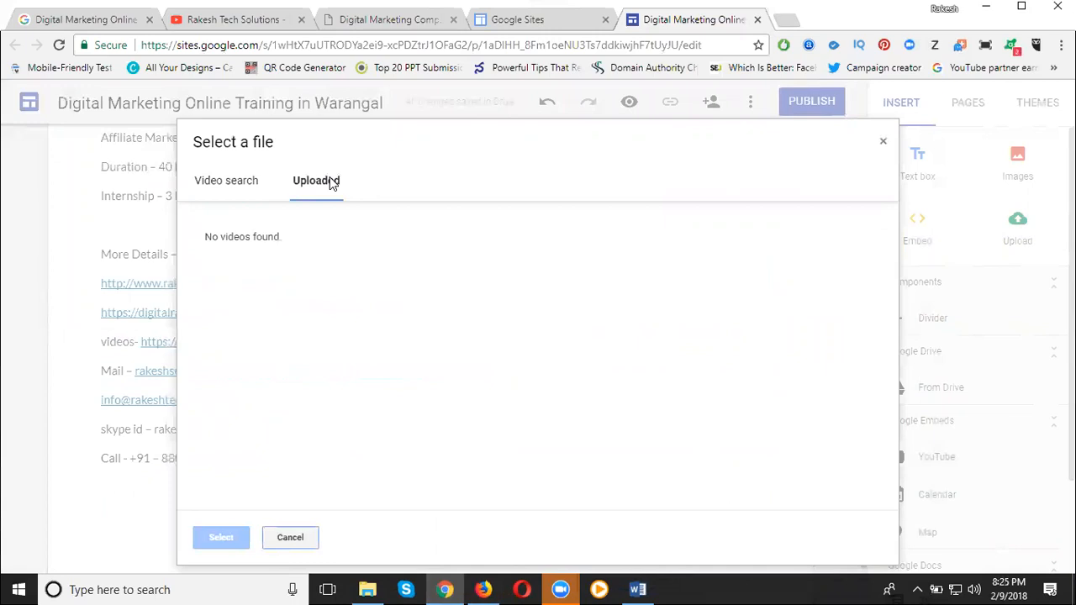
left_click(302, 541)
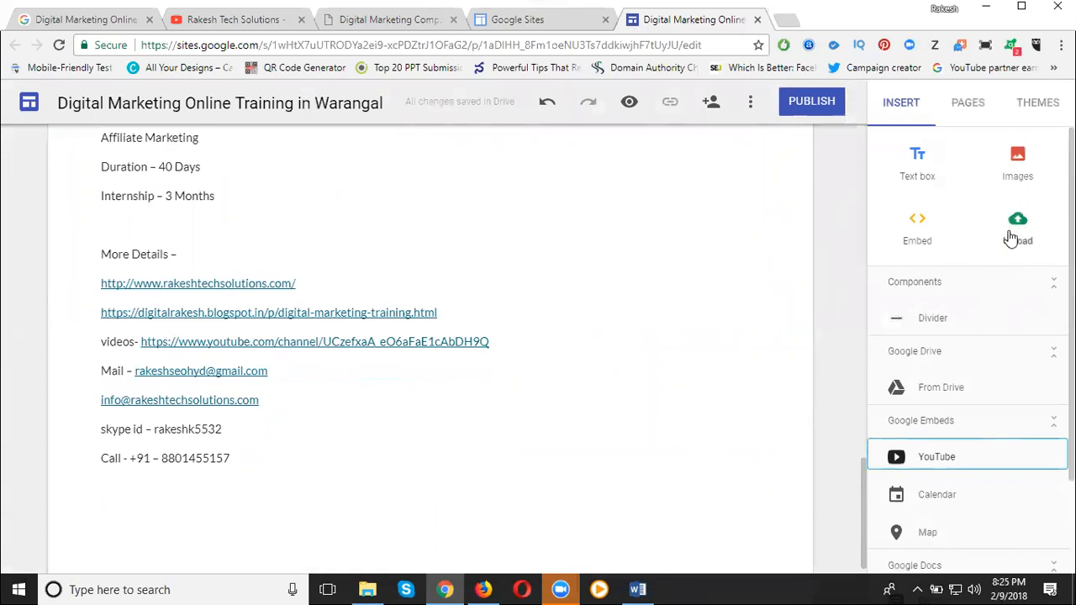
- Switch to Firefox and copy the address of the "Digital Marketing Online Training in Warangal" video from the YouTube channel
left_click(484, 589)
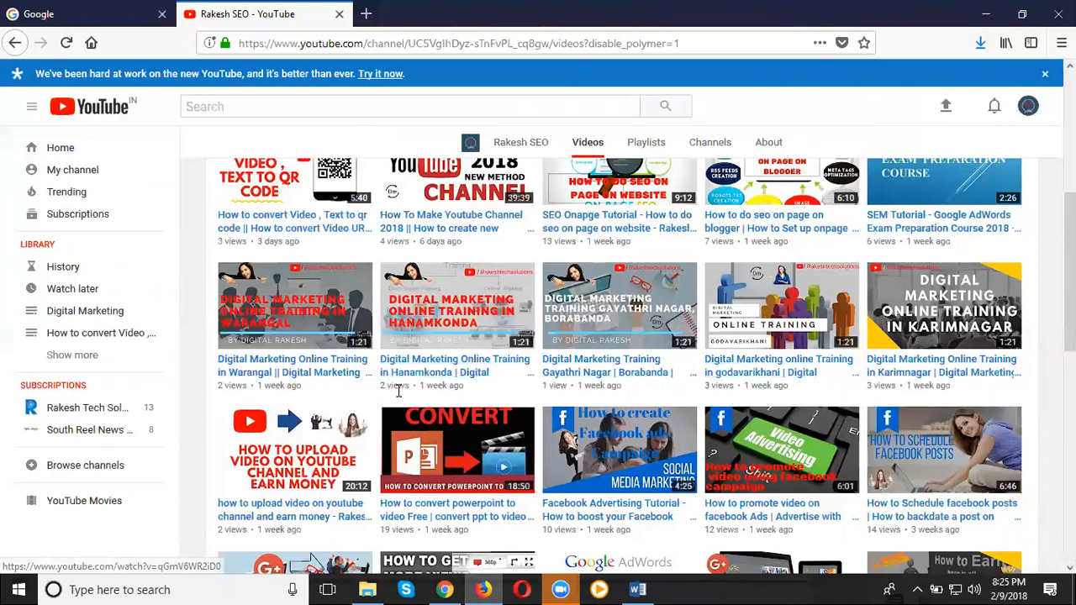
middle_click(301, 332)
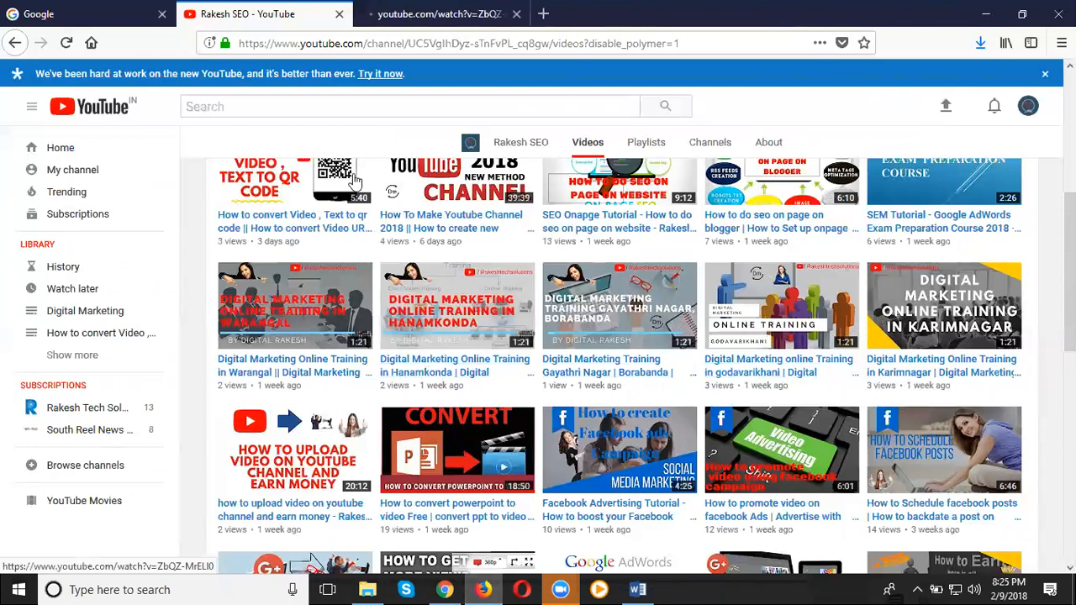
left_click(370, 14)
left_click(339, 42)
key("ctrl+c")
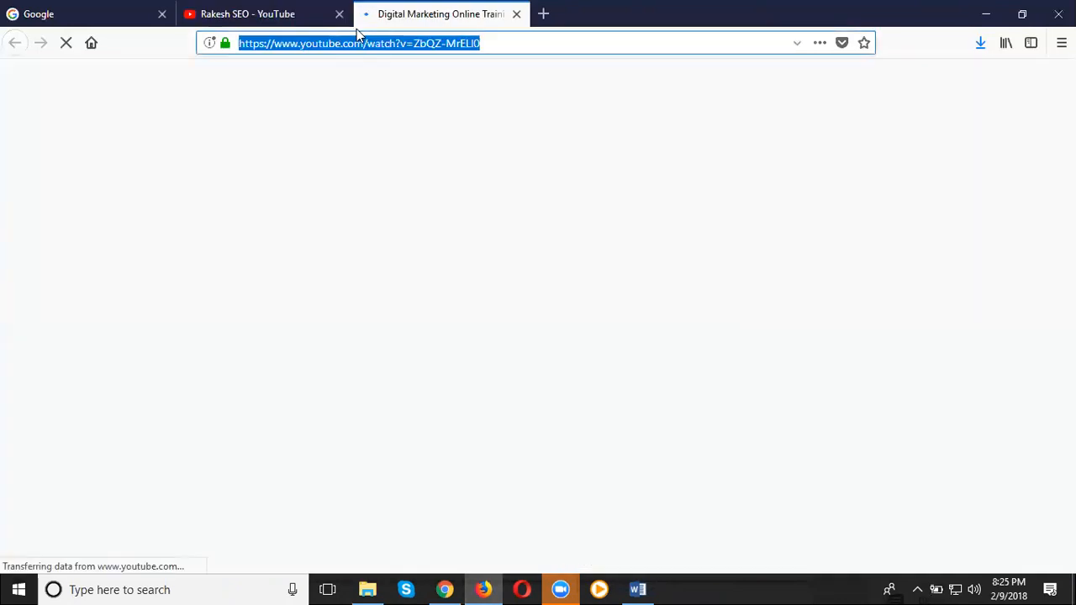
left_click(516, 14)
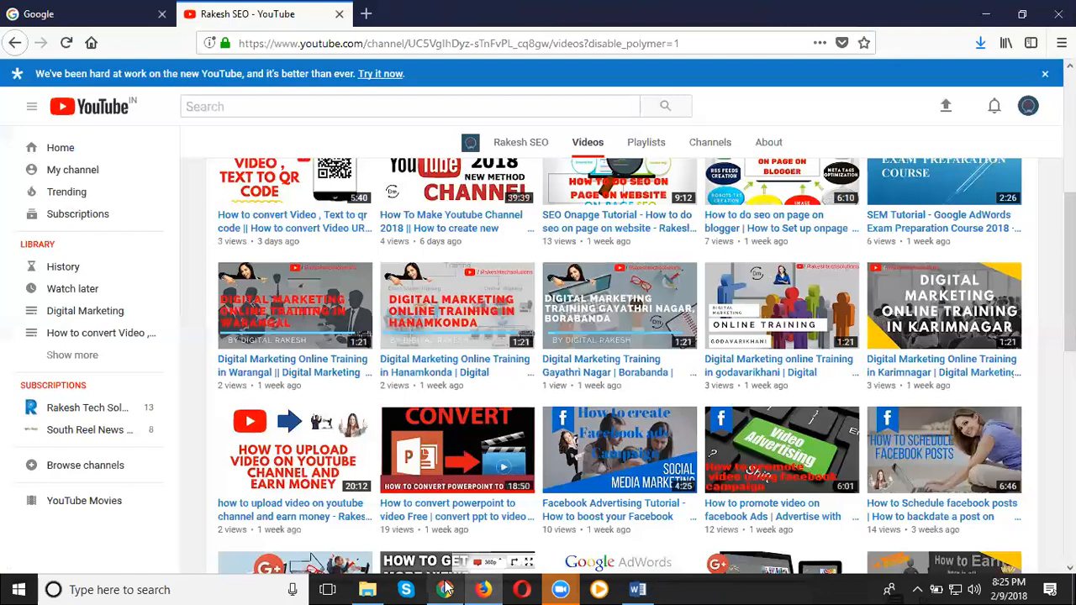
- Return to the site in Chrome and embed the YouTube video by searching for the copied address
left_click(444, 590)
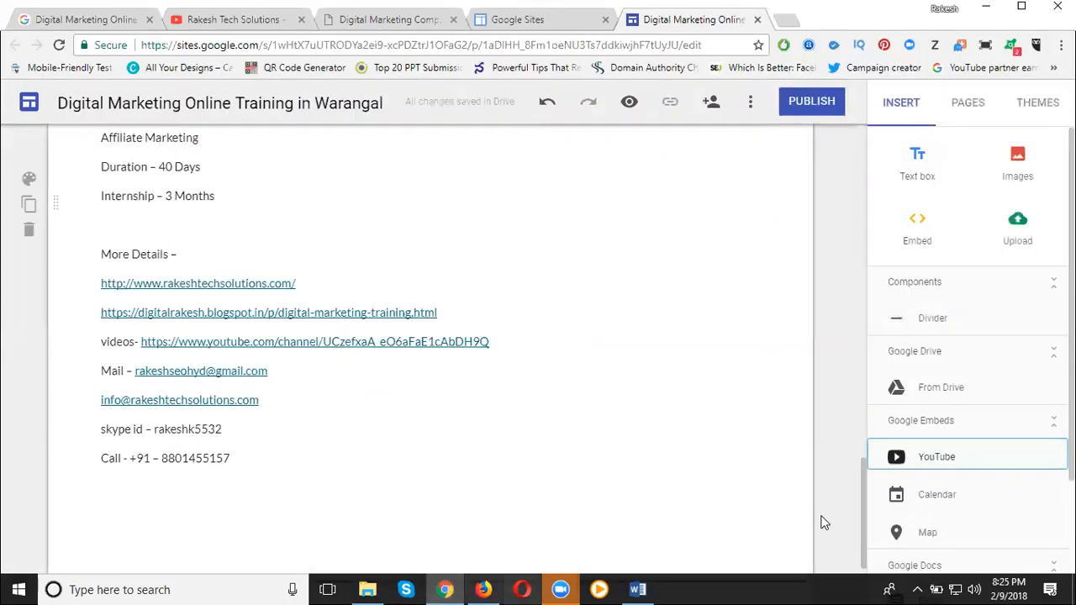
left_click(915, 459)
left_click(228, 182)
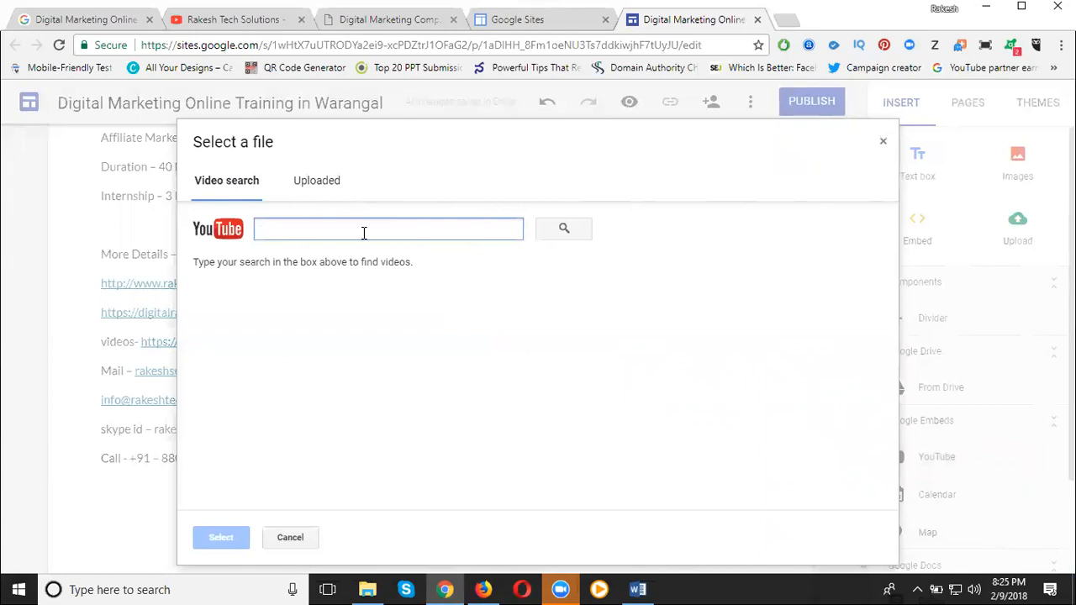
key("ctrl+v")
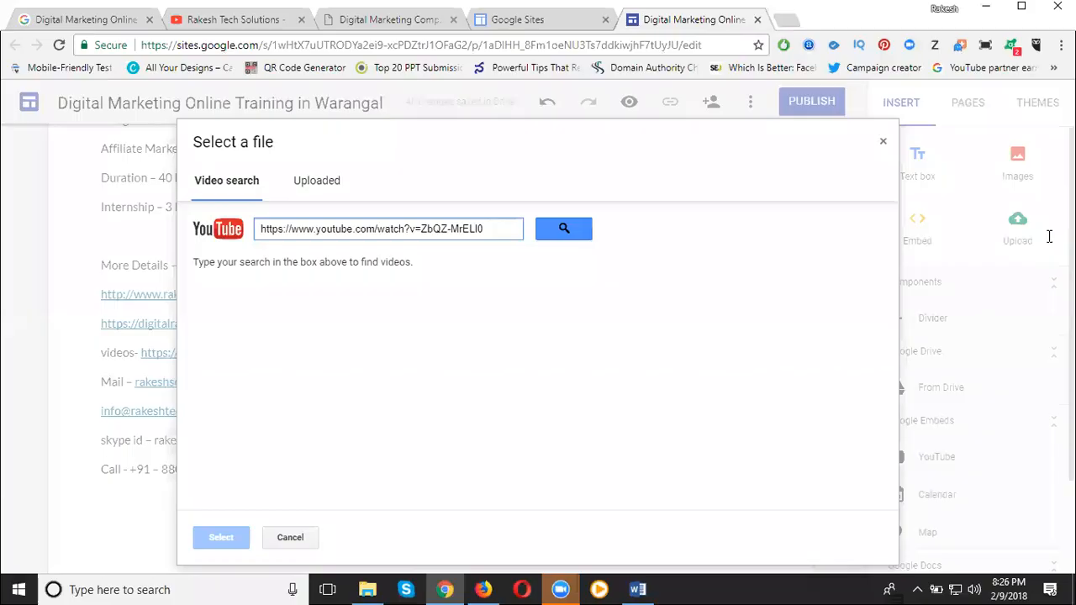
left_click(563, 229)
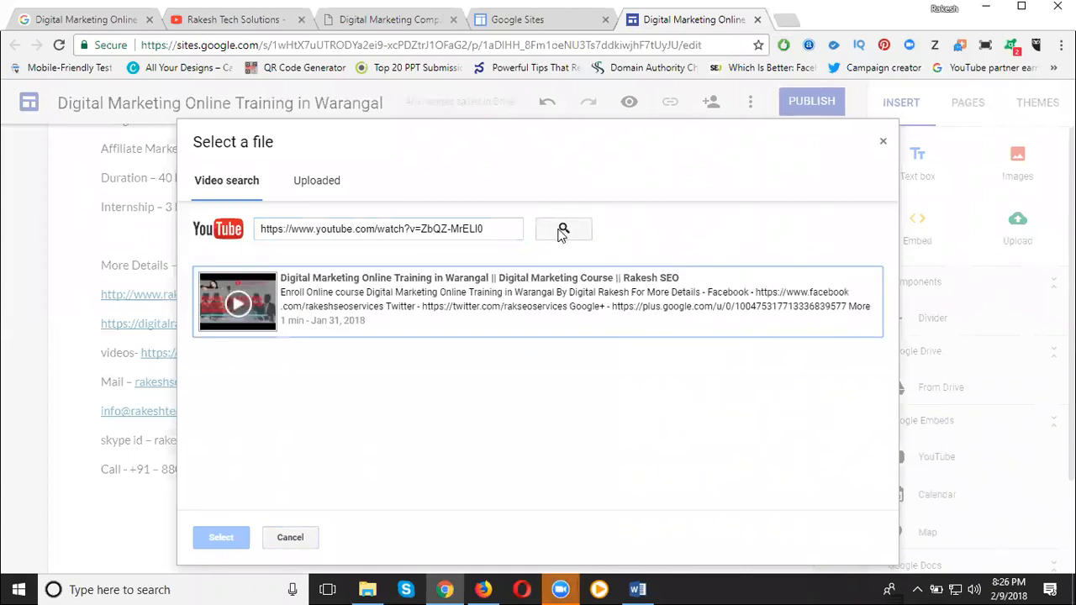
left_click(334, 319)
left_click(223, 538)
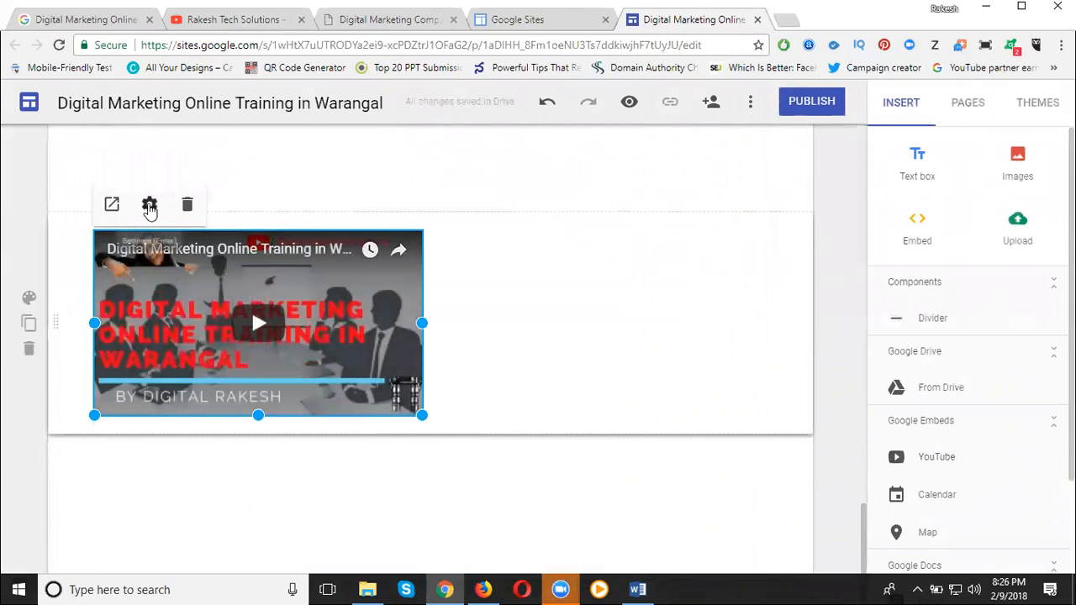
- Examine the embedded video's settings and its YouTube watch page, and return to the site editor without changes
left_click(150, 207)
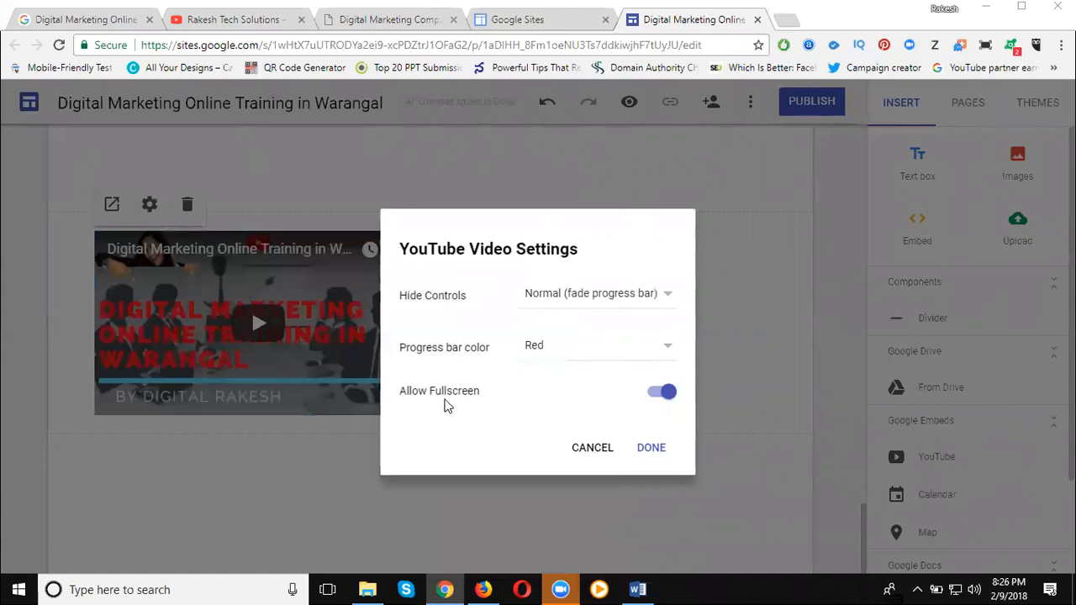
left_click(592, 447)
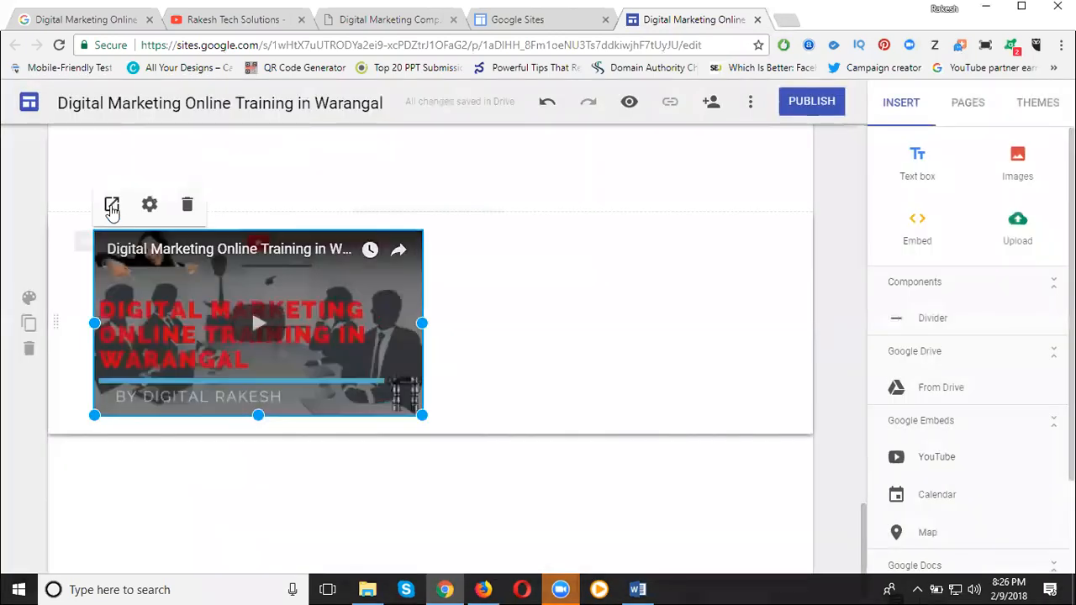
left_click(112, 206)
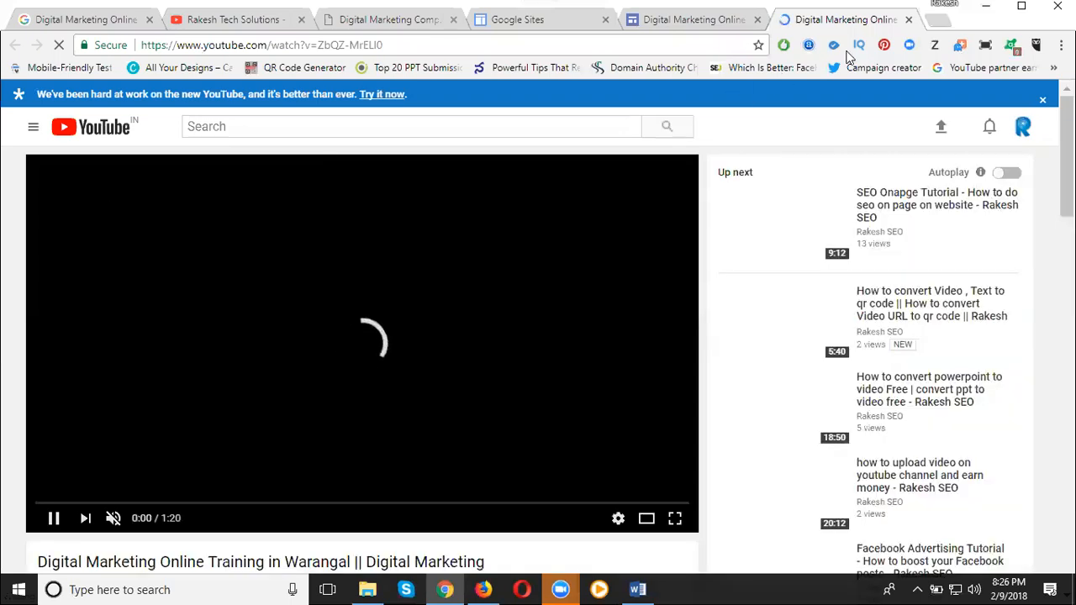
left_click(908, 19)
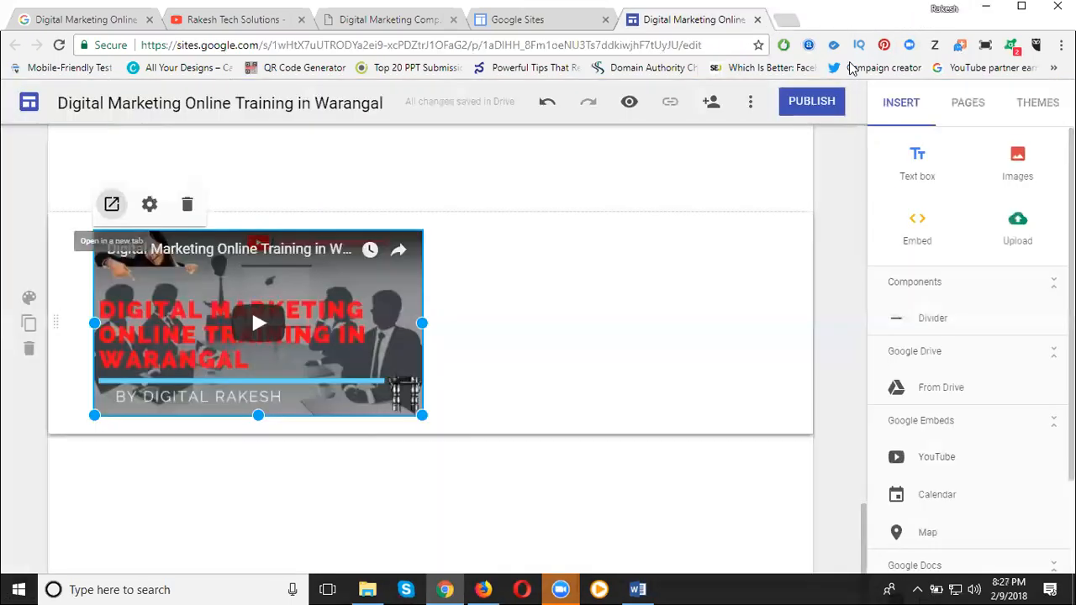
- Add a new page named "Contact US" to the site, leaving its custom path empty
scroll(584, 336, "up", 3)
scroll(345, 392, "up", 10)
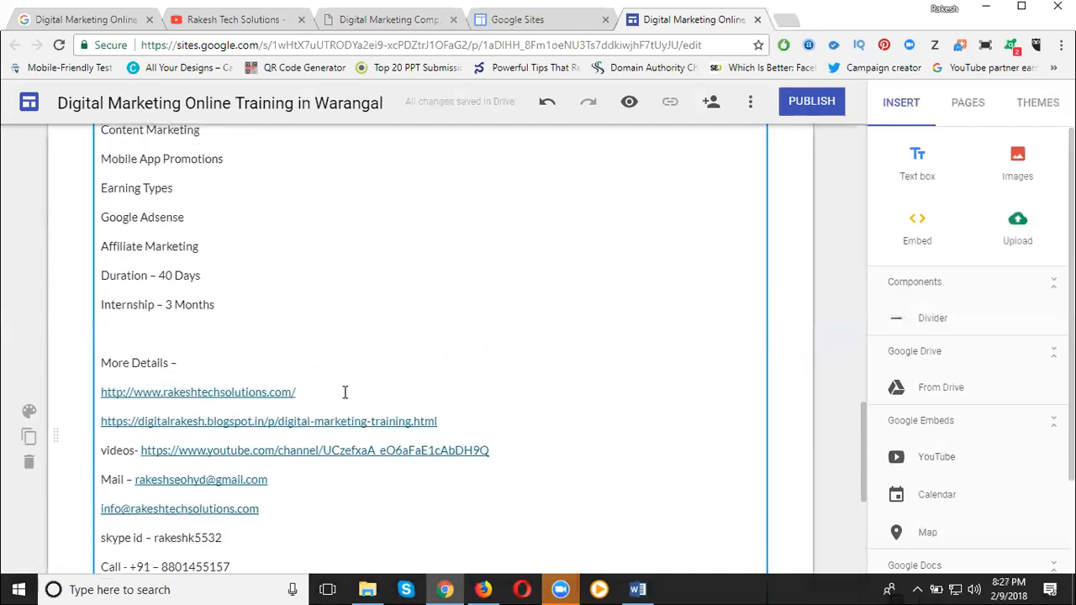
scroll(345, 392, "up", 8)
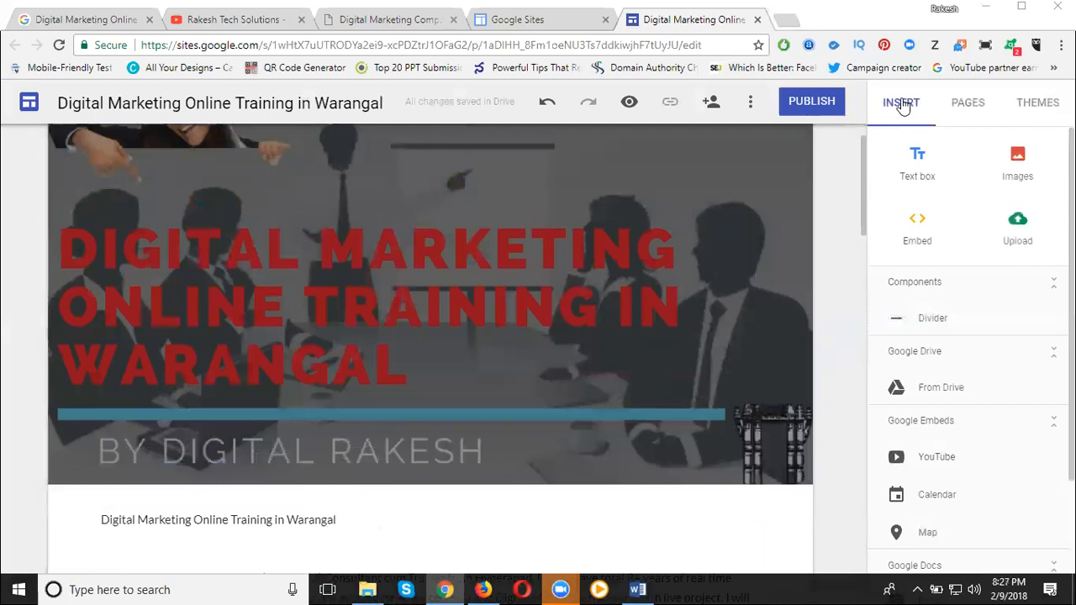
left_click(971, 110)
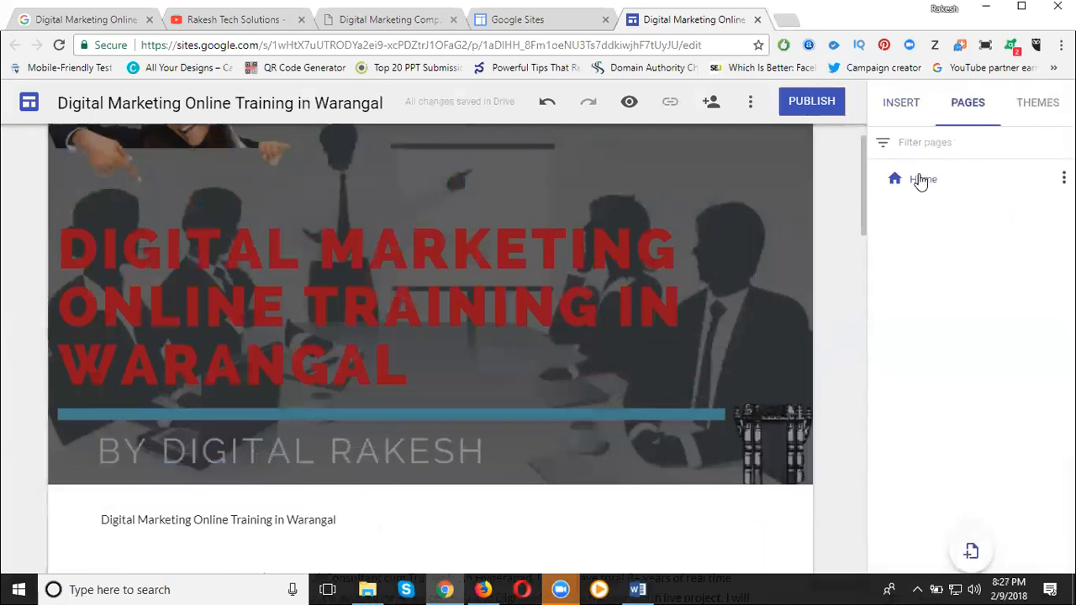
left_click(1064, 178)
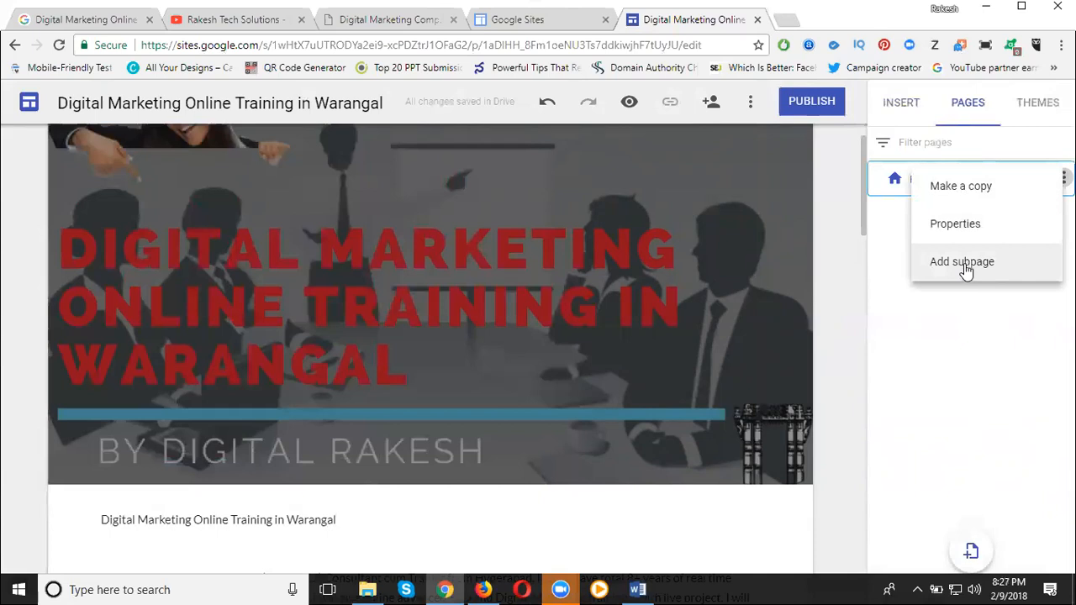
left_click(993, 514)
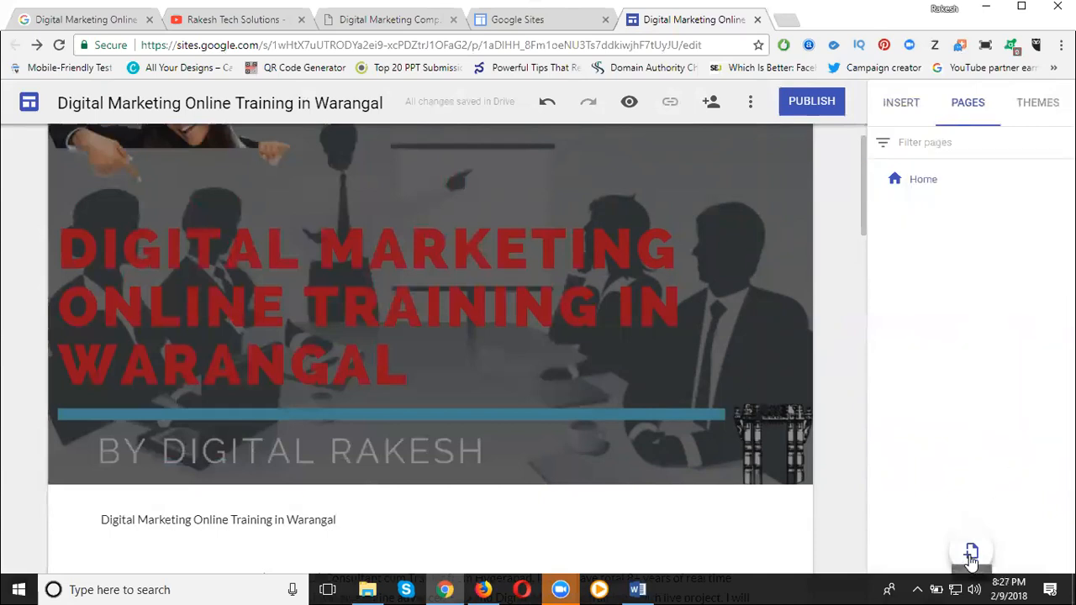
left_click(971, 555)
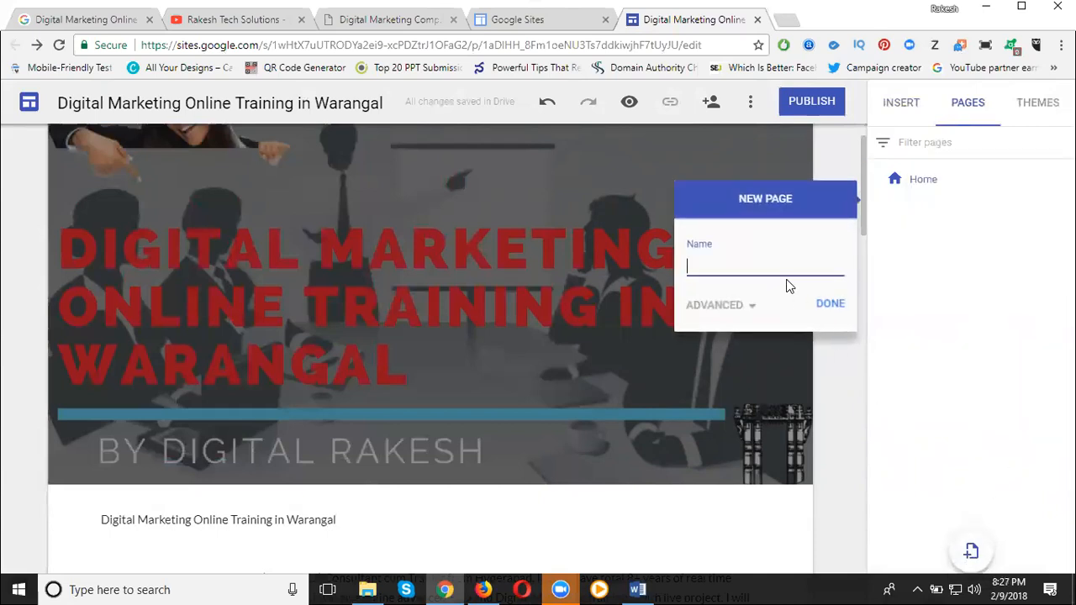
type("Contact US")
left_click(727, 305)
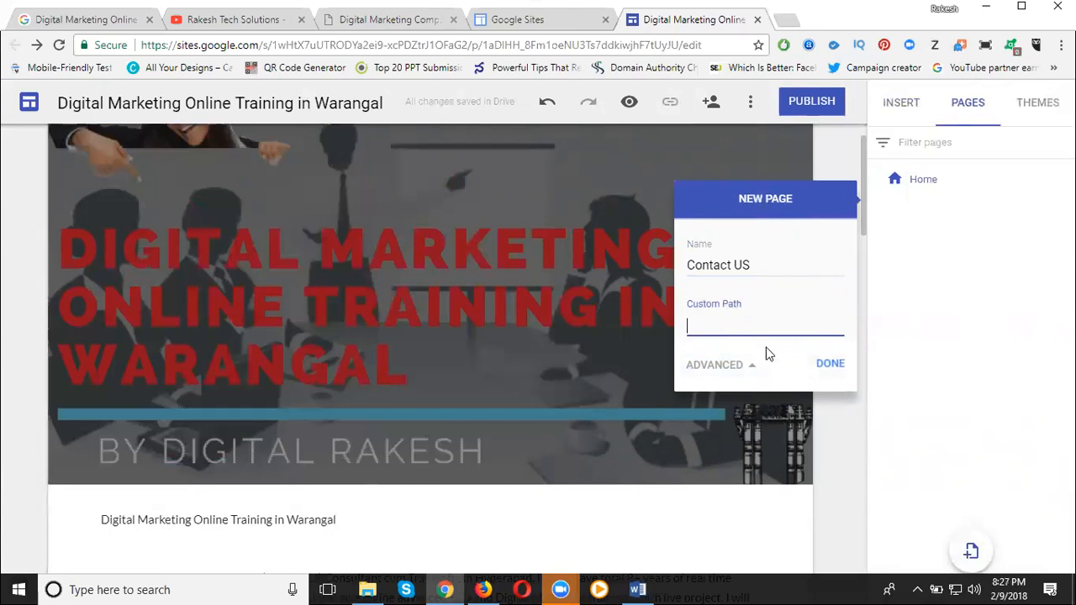
left_click(831, 364)
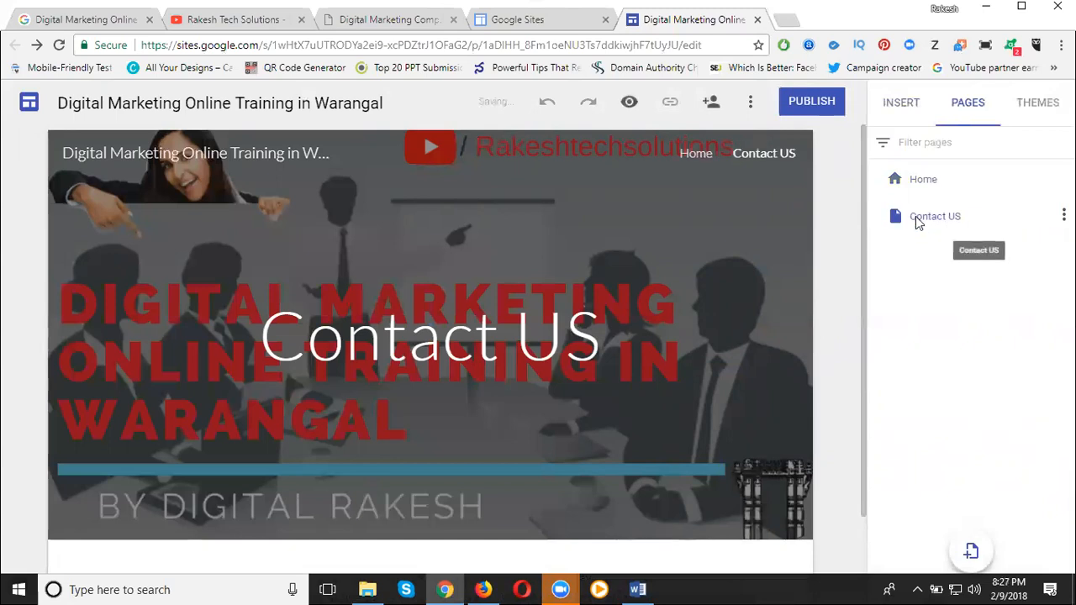
- Open the Contact US page and review its header
left_click(915, 220)
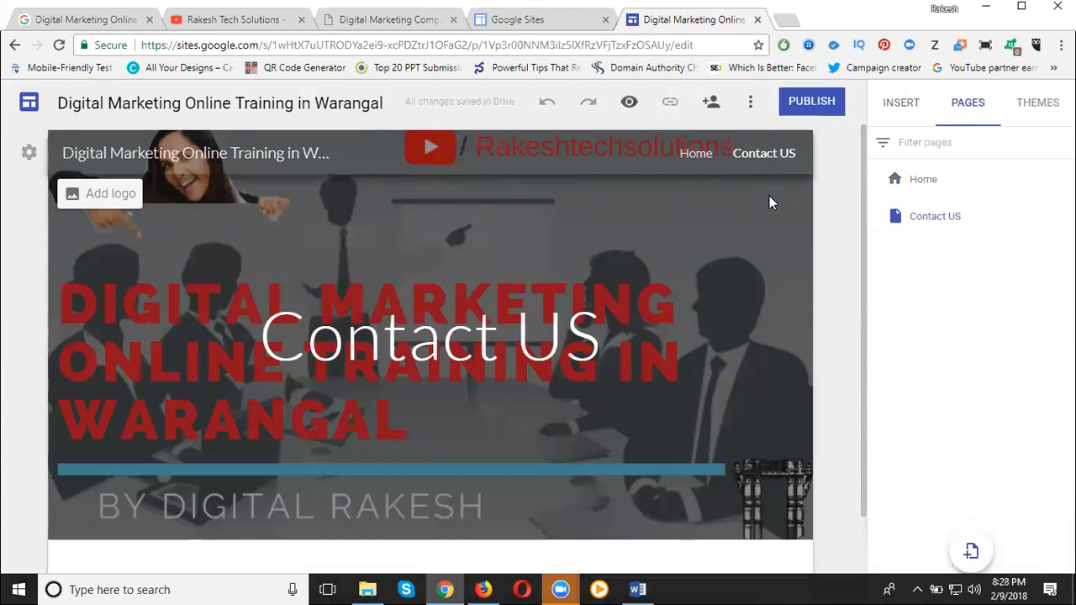
scroll(763, 235, "down", 1)
scroll(763, 235, "up", 1)
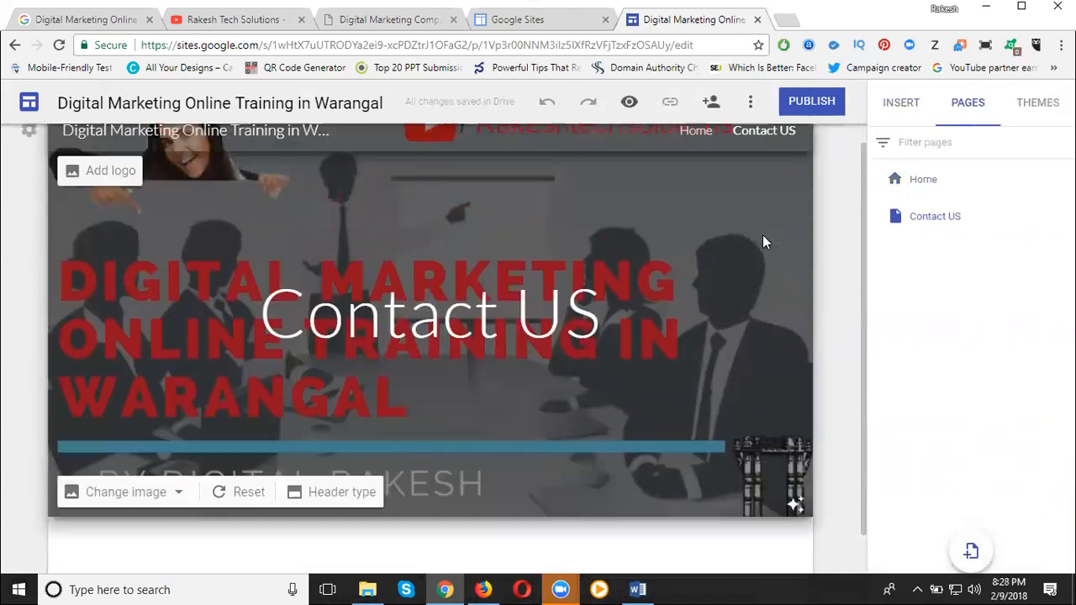
- Copy the "More Details" contact block from the end of the Home page's text
left_click(698, 154)
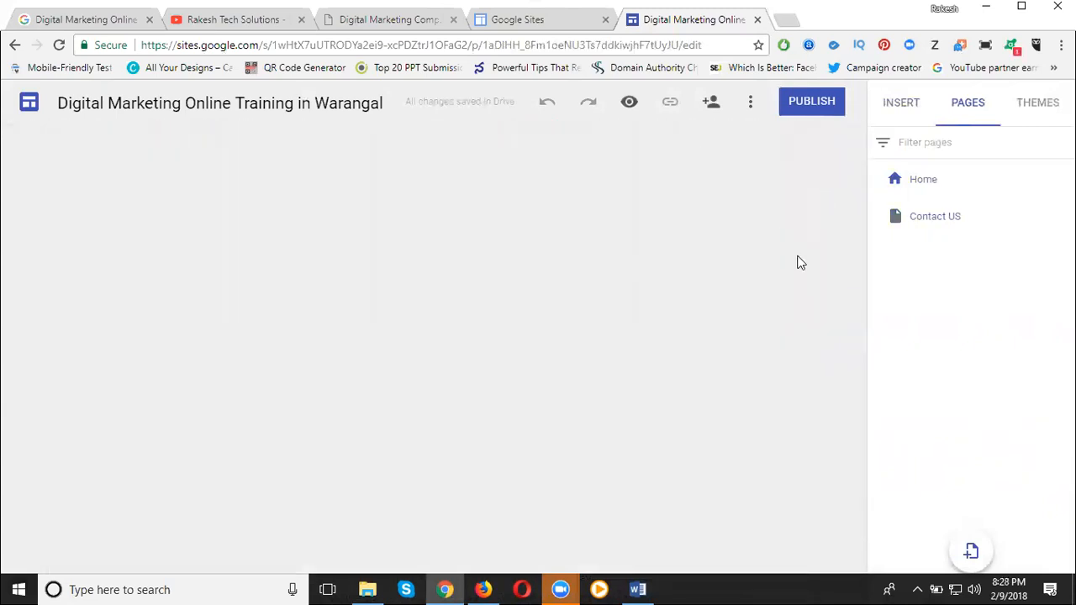
scroll(799, 258, "down", 3)
scroll(800, 266, "down", 3)
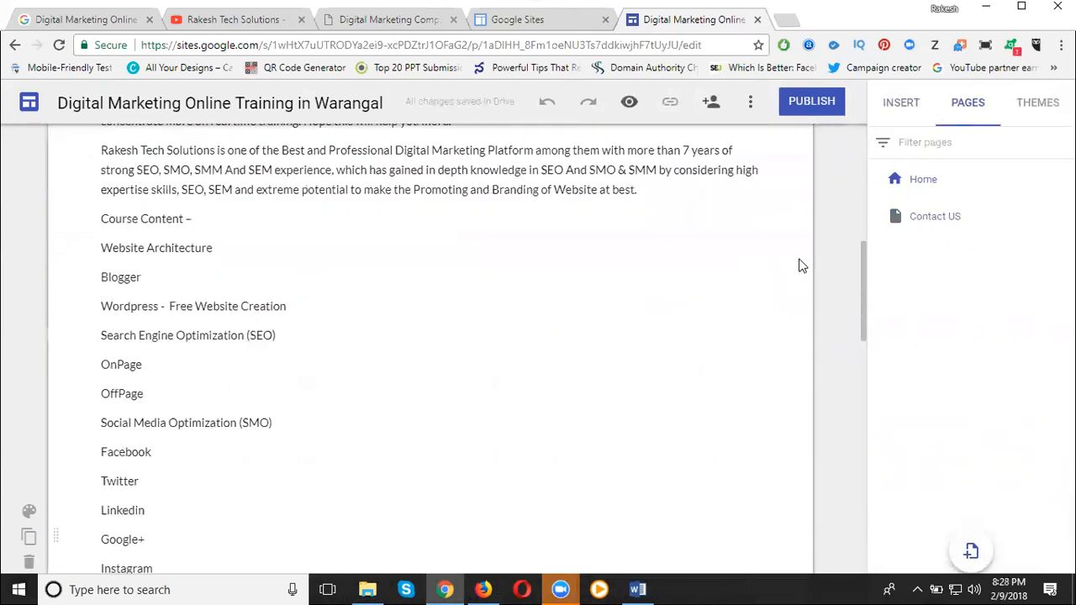
scroll(701, 293, "down", 8)
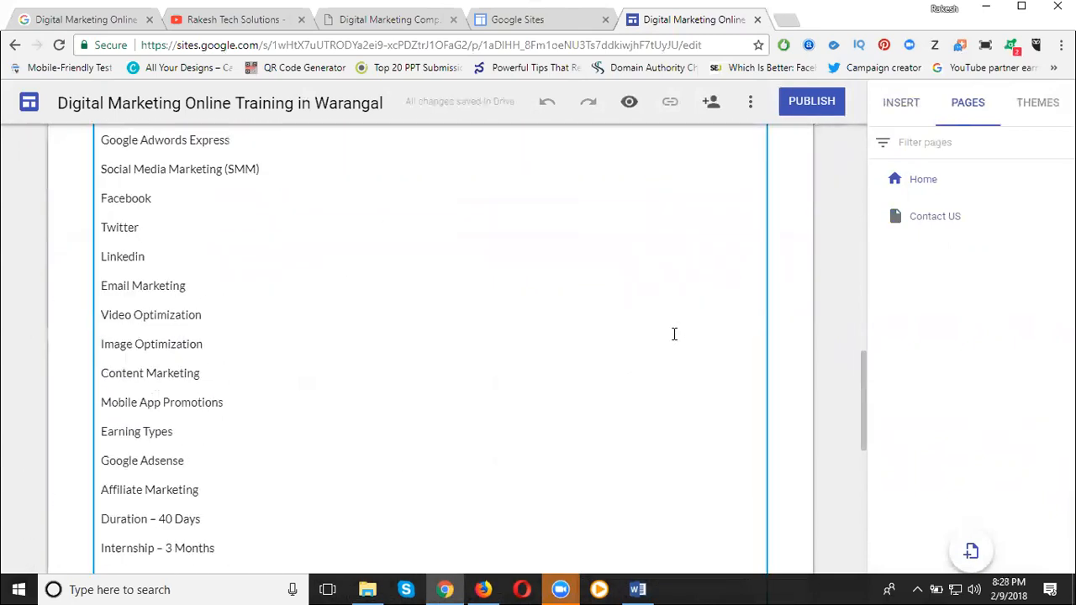
scroll(602, 343, "down", 3)
left_click_drag(232, 461, 94, 257)
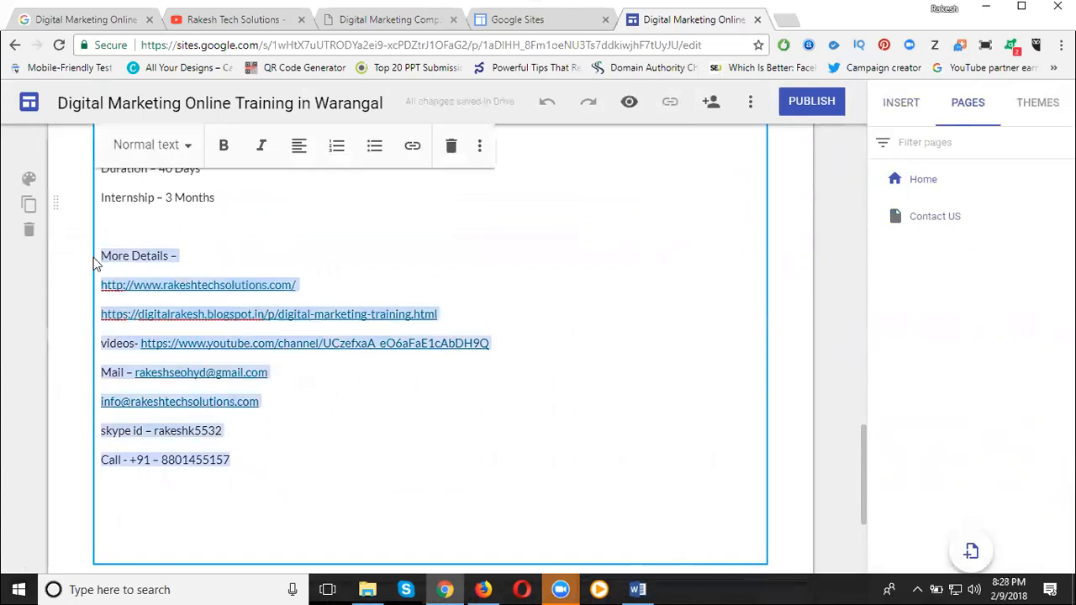
scroll(348, 295, "up", 13)
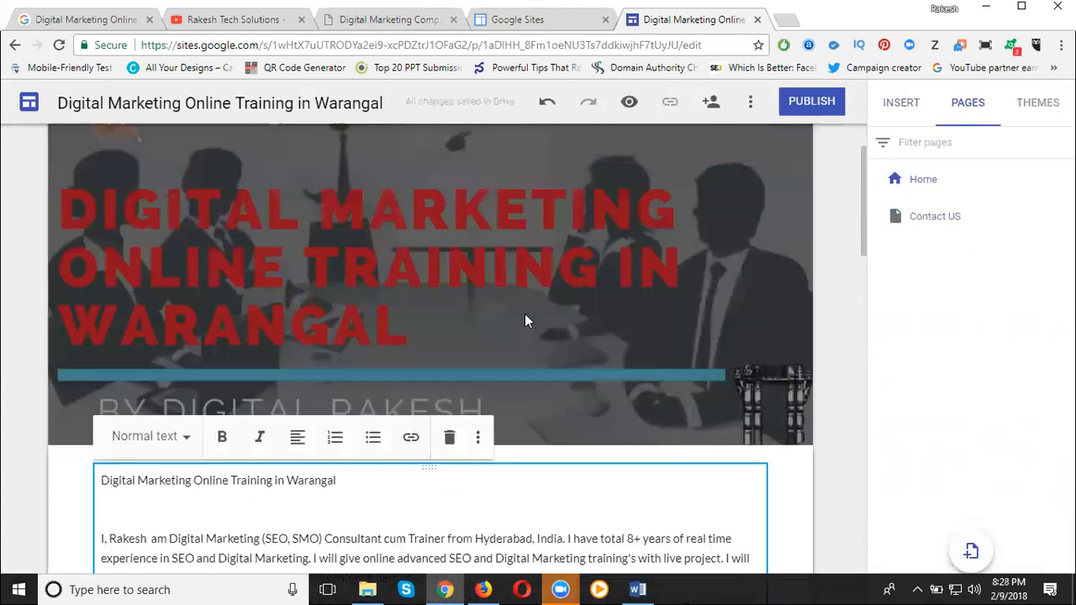
- Return to the Contact US page and add an empty text box below its header
scroll(712, 333, "up", 2)
left_click(697, 151)
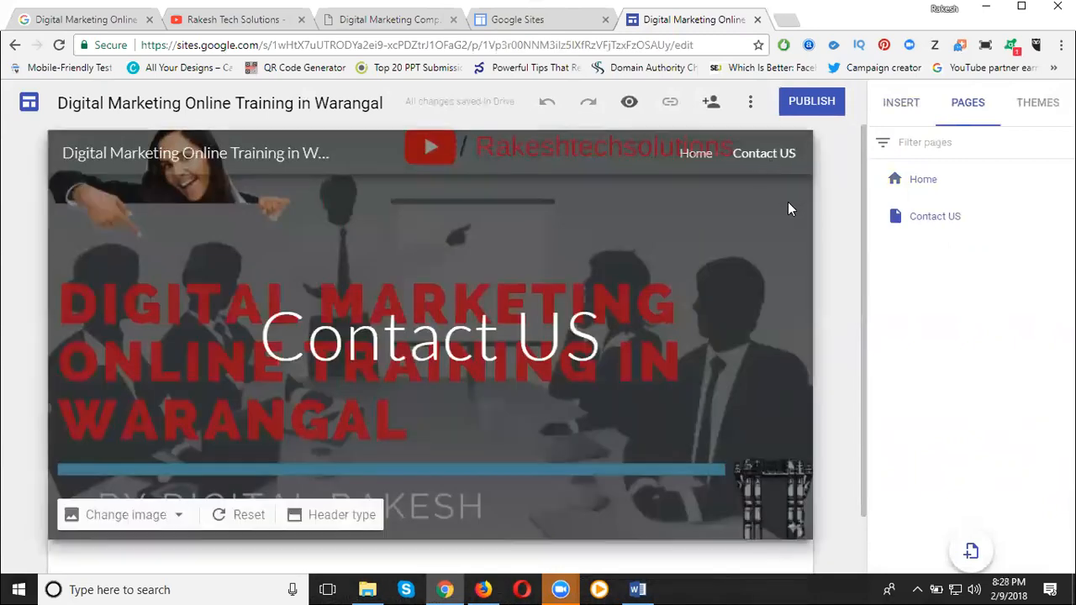
left_click(901, 104)
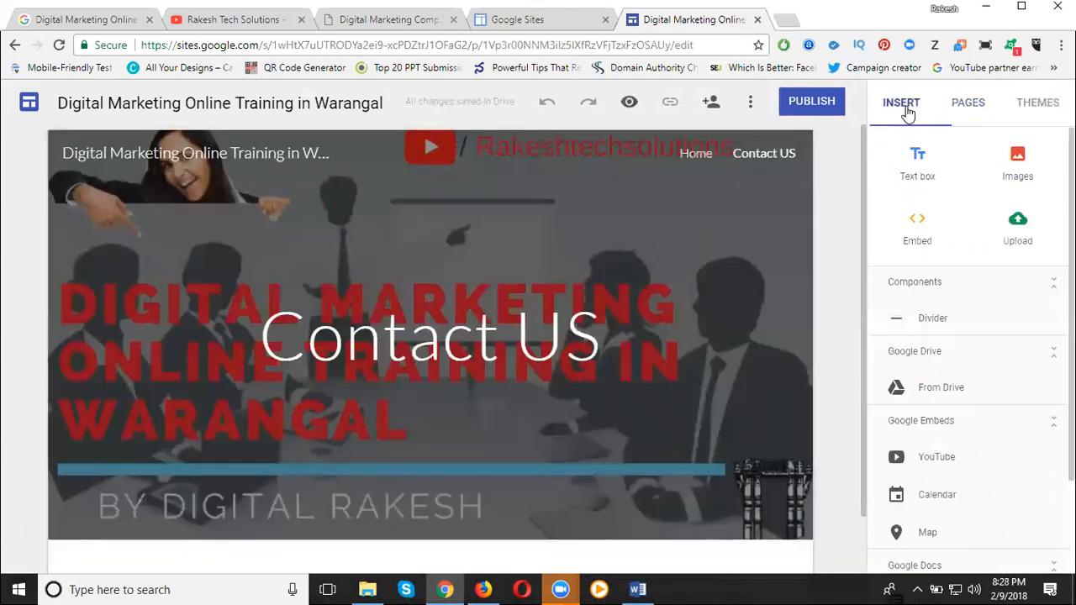
left_click(921, 170)
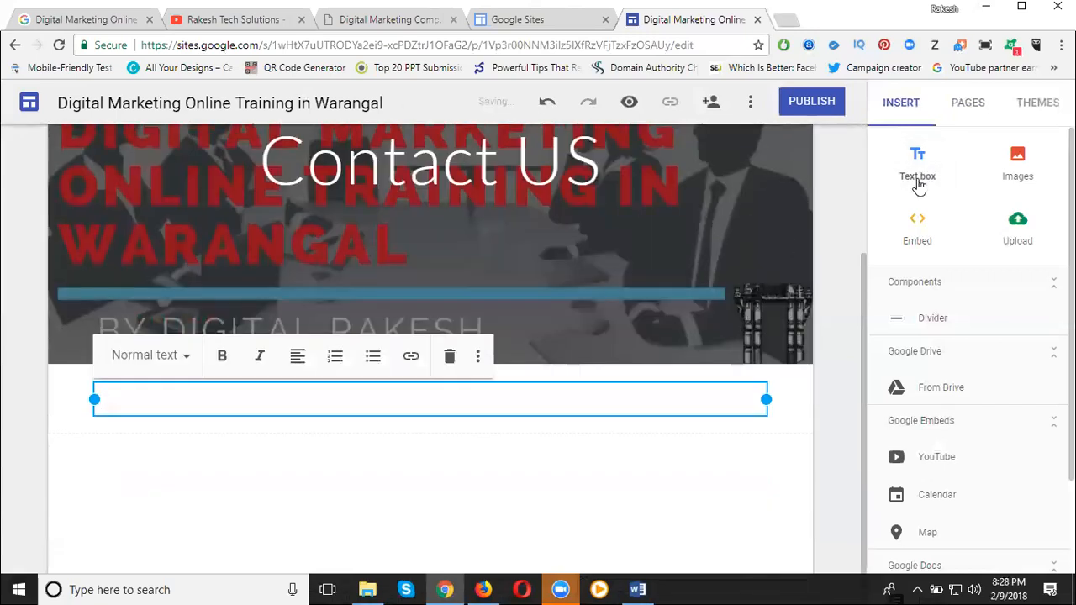
scroll(949, 185, "down", 2)
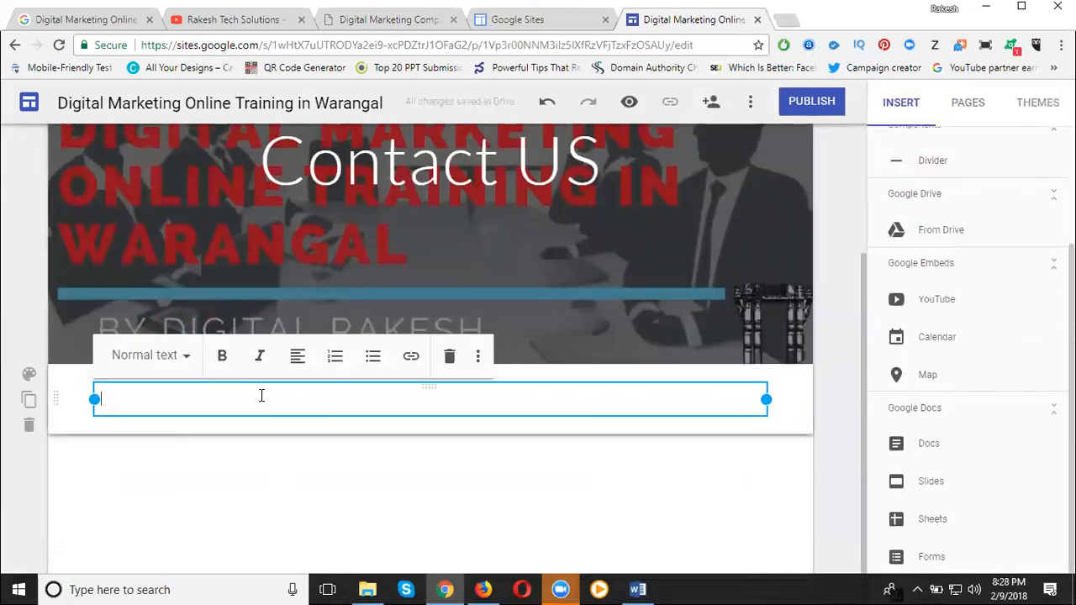
scroll(862, 392, "up", 3)
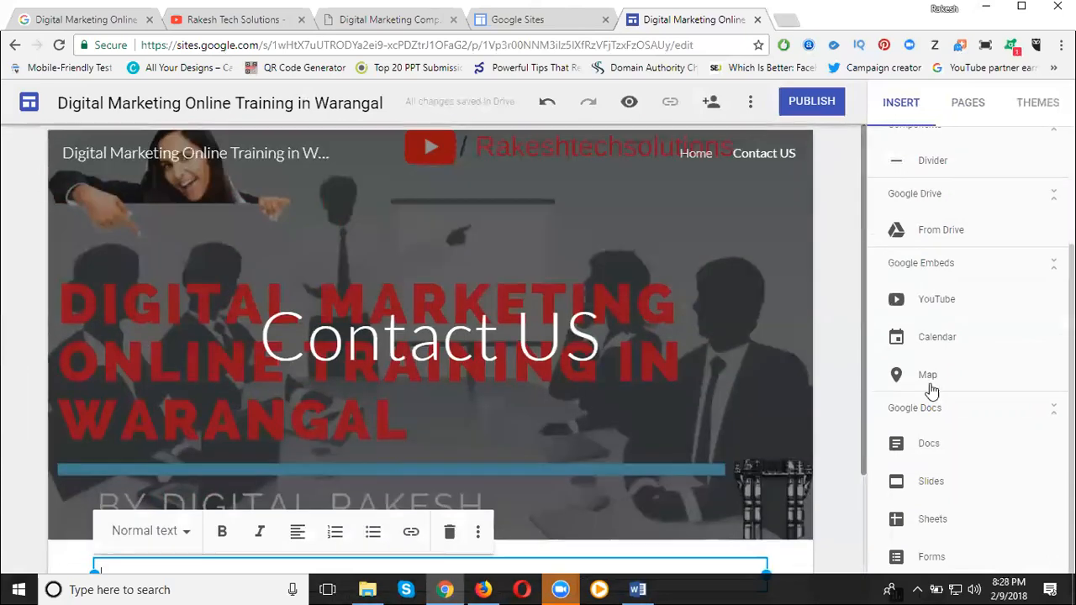
scroll(930, 389, "up", 2)
- Search Google for insertable images with "rakesh Tech Solutions" and browse the results
left_click(1025, 173)
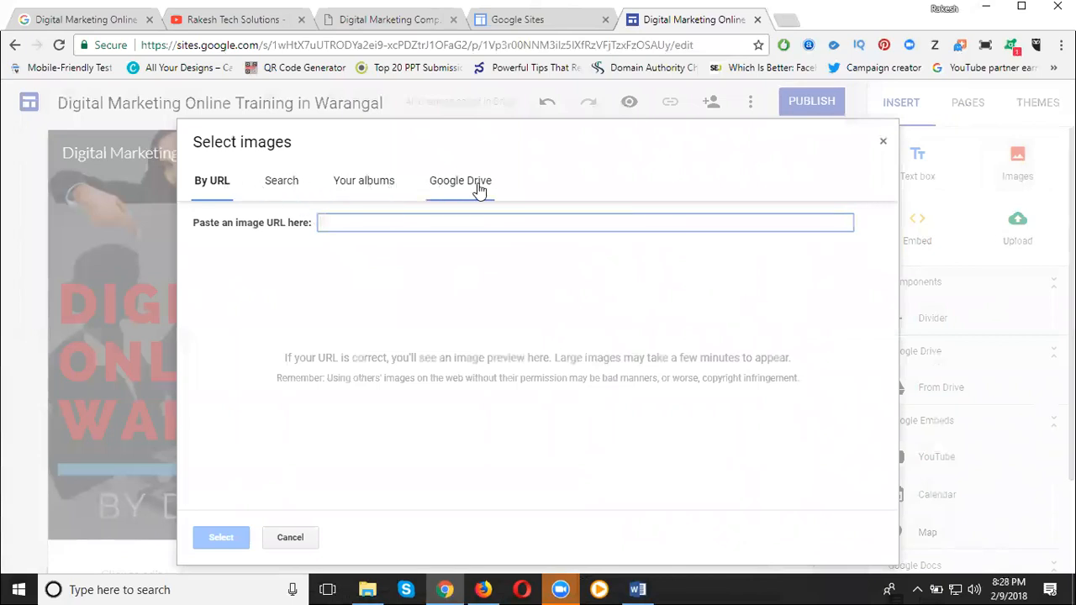
left_click(291, 185)
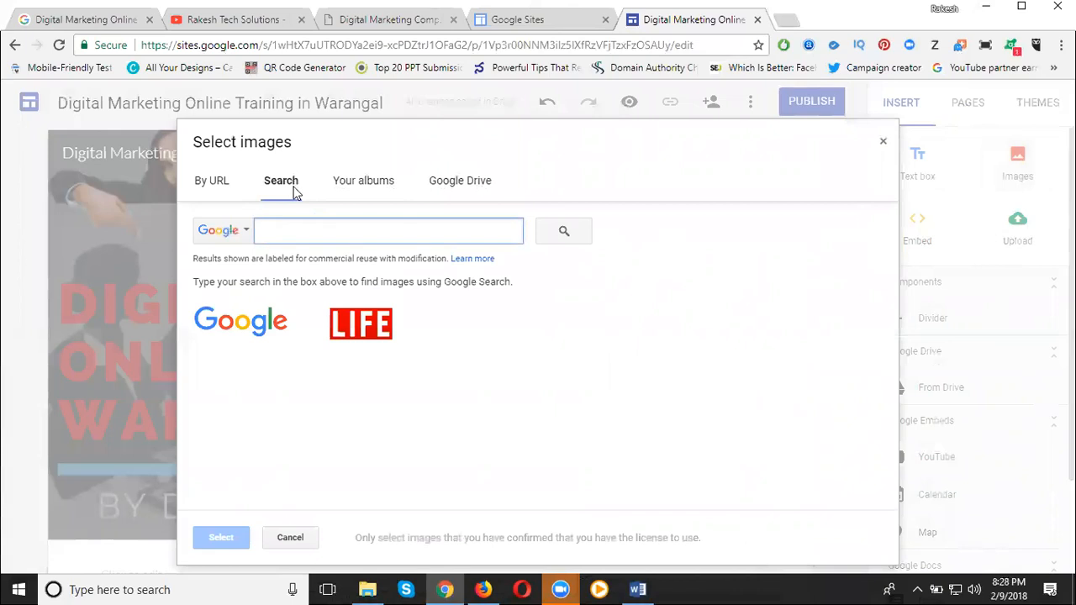
left_click(207, 188)
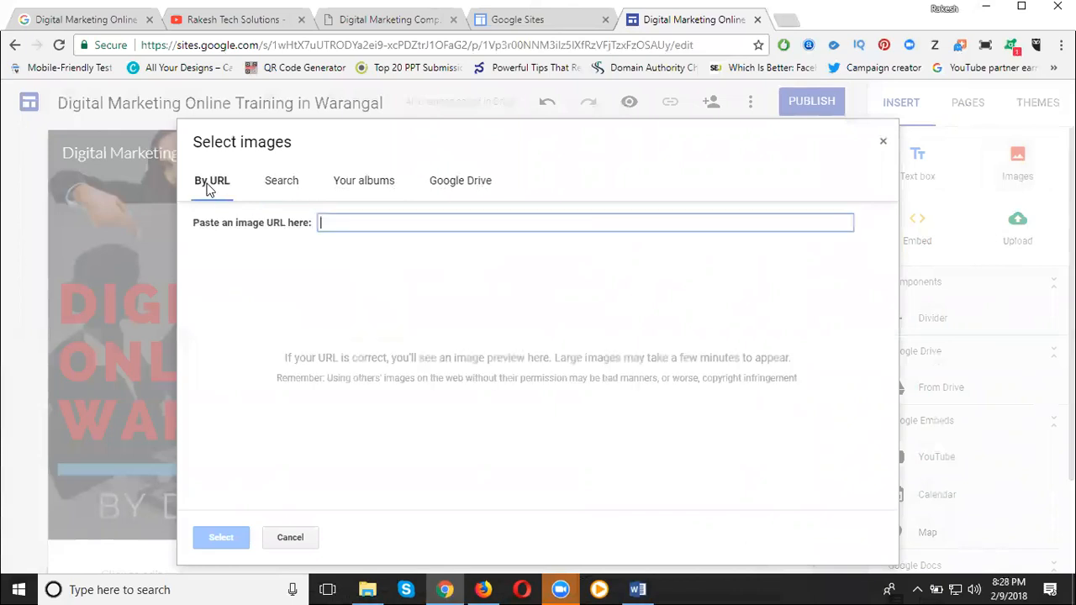
left_click(291, 187)
type("ra")
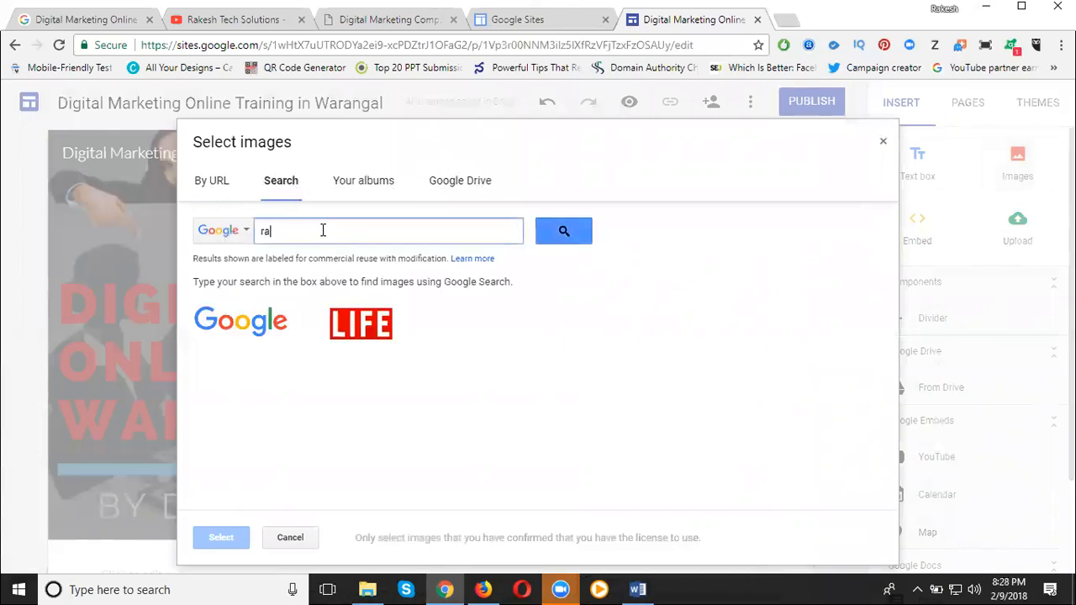
type("kesh Tech Solutions")
key("Return")
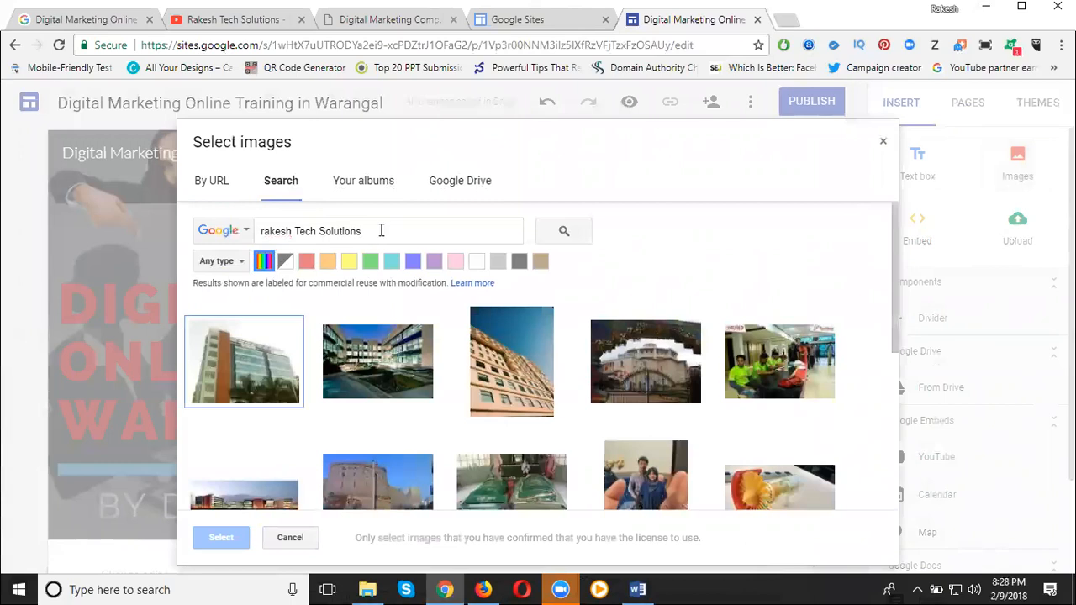
scroll(398, 323, "down", 5)
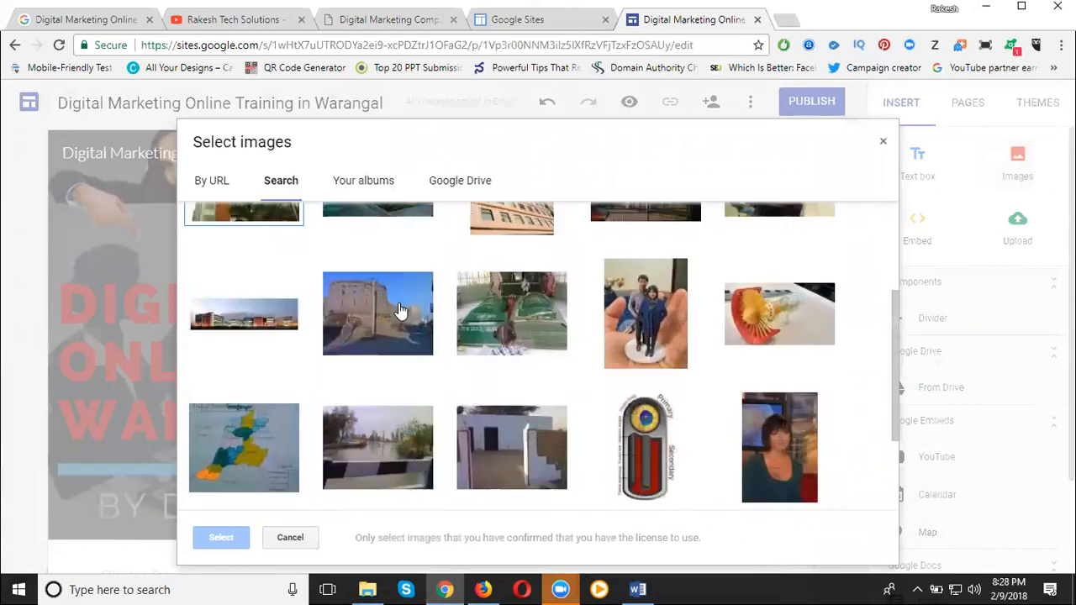
scroll(400, 332, "up", 5)
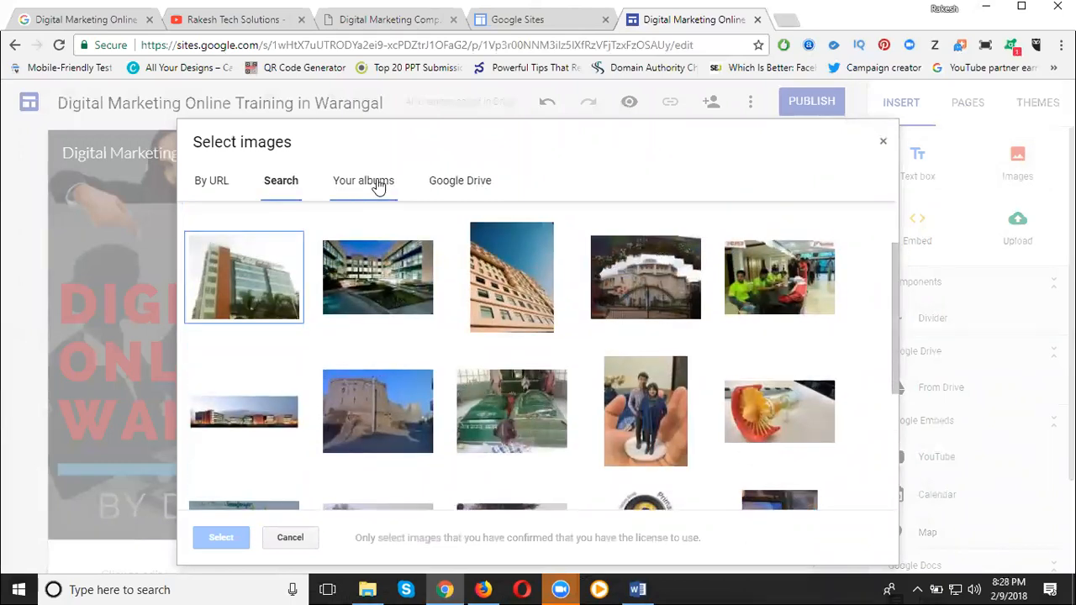
- Insert the Rakesh Tech Solutions logo from the Facebook Marketing Tutorial album into the Contact US page
left_click(377, 181)
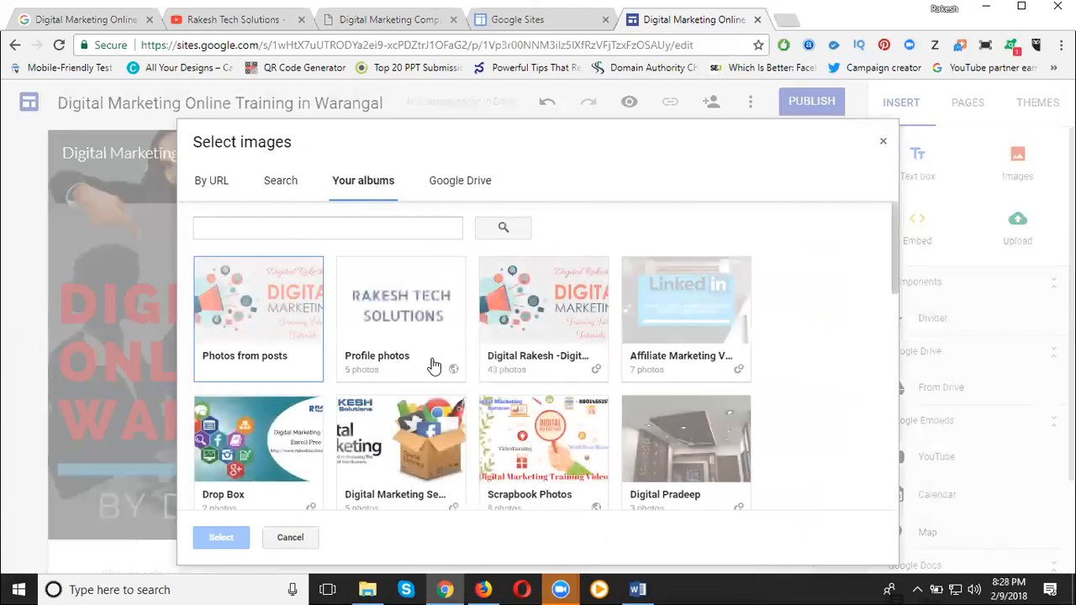
scroll(445, 336, "down", 3)
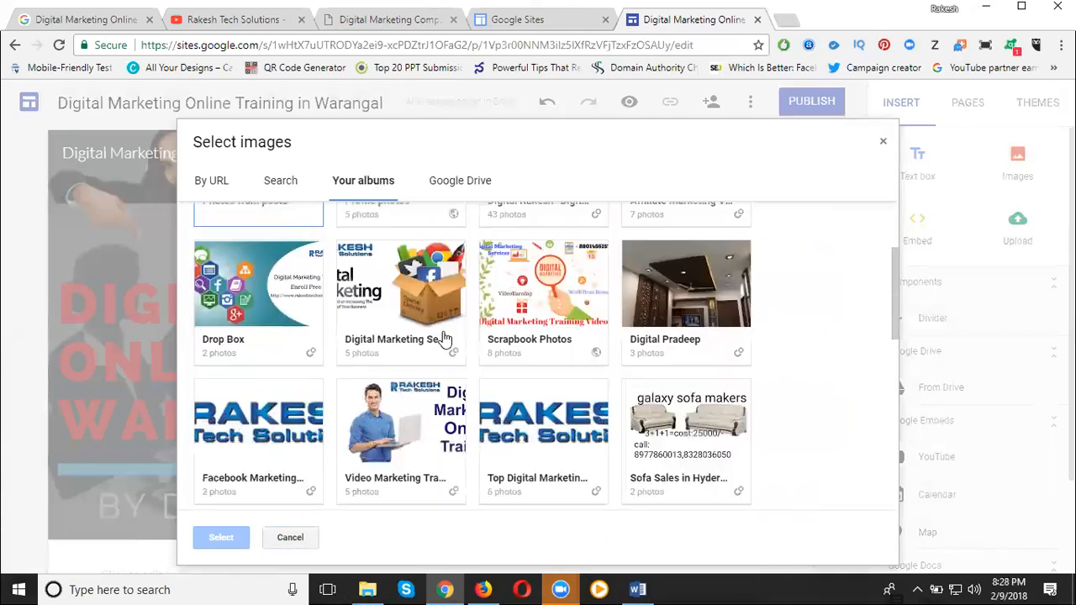
left_click(291, 348)
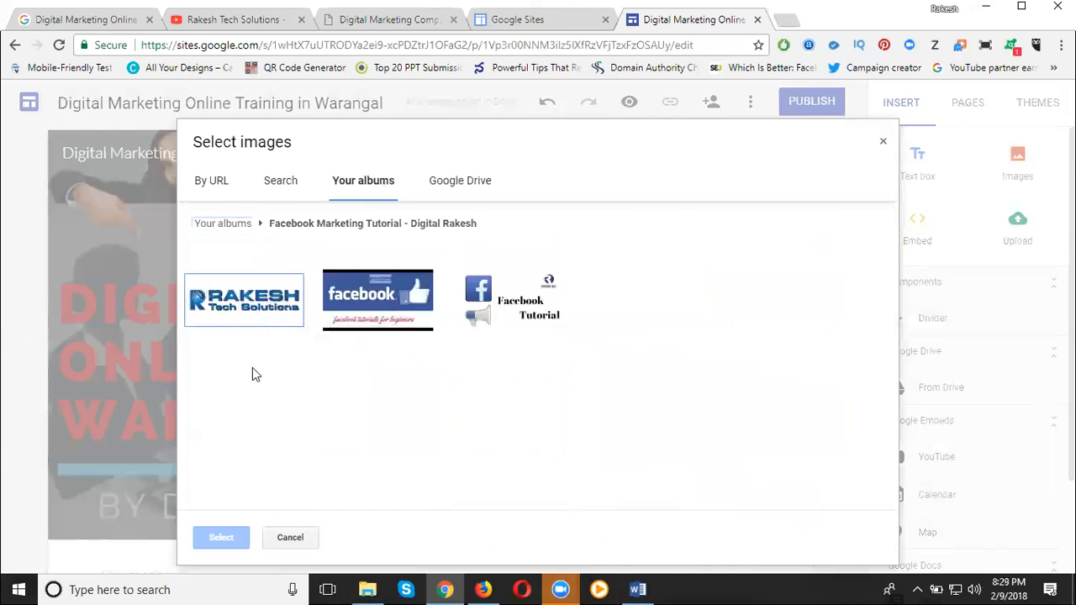
left_click(255, 311)
left_click(223, 538)
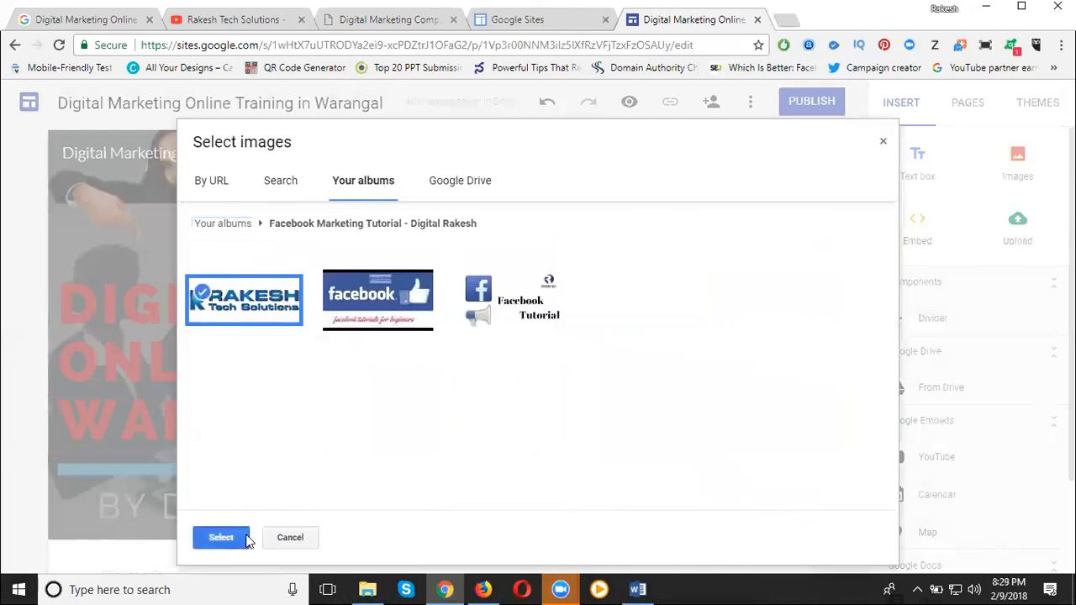
- Insert the same Rakesh Tech Solutions logo in a section below the page's empty text box
scroll(301, 511, "down", 2)
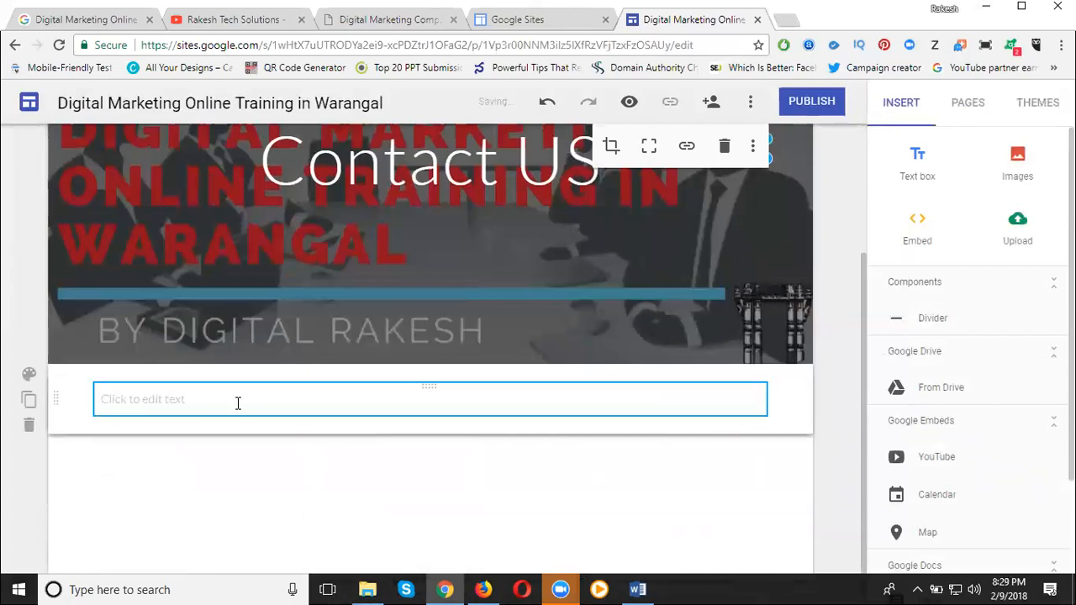
left_click(237, 403)
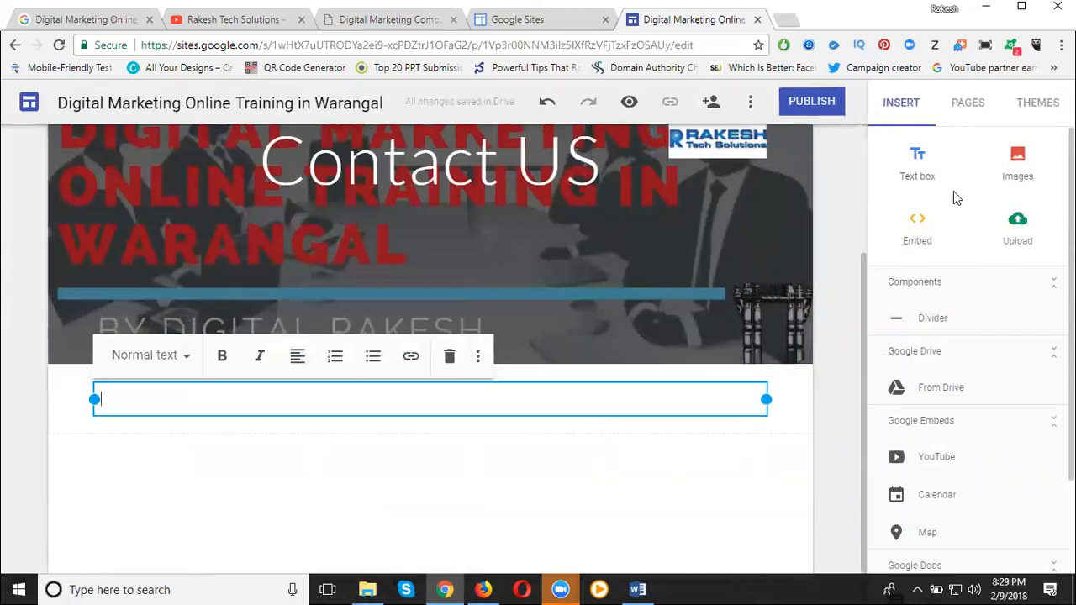
left_click(1021, 163)
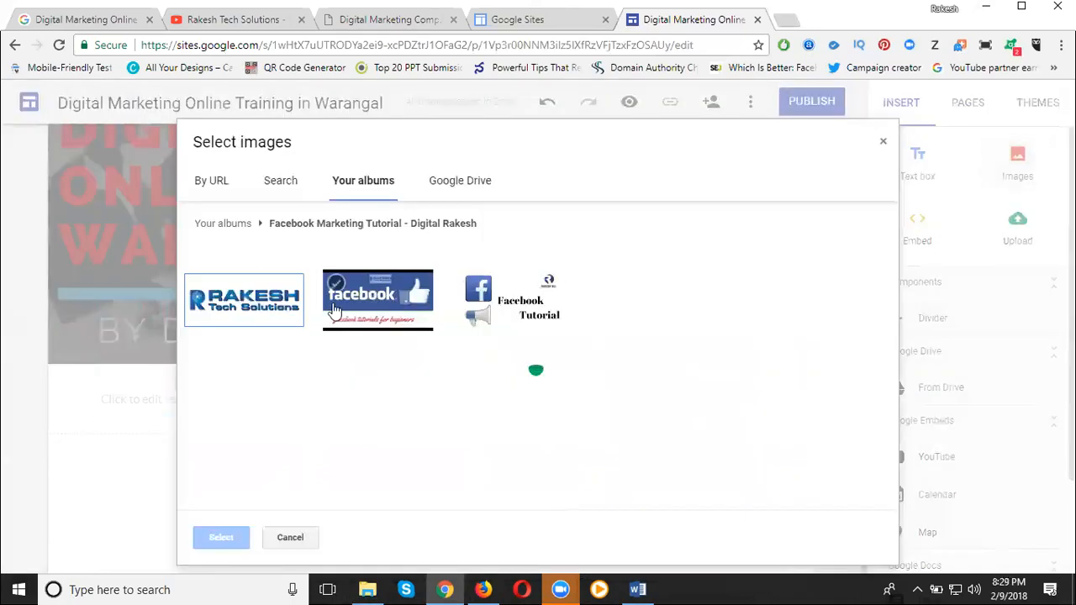
left_click(202, 294)
left_click(231, 542)
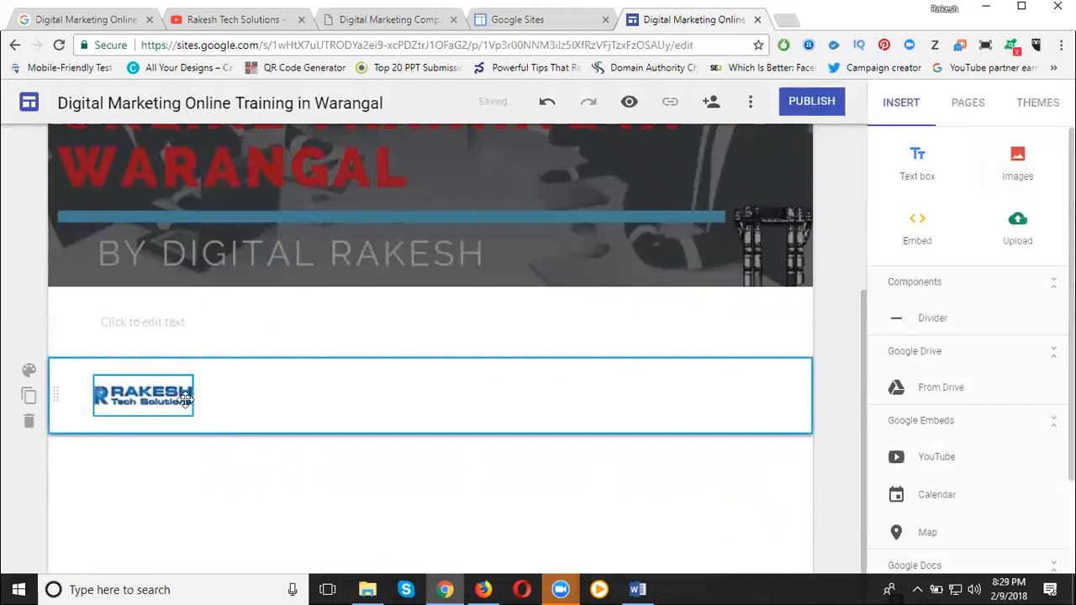
left_click(223, 409)
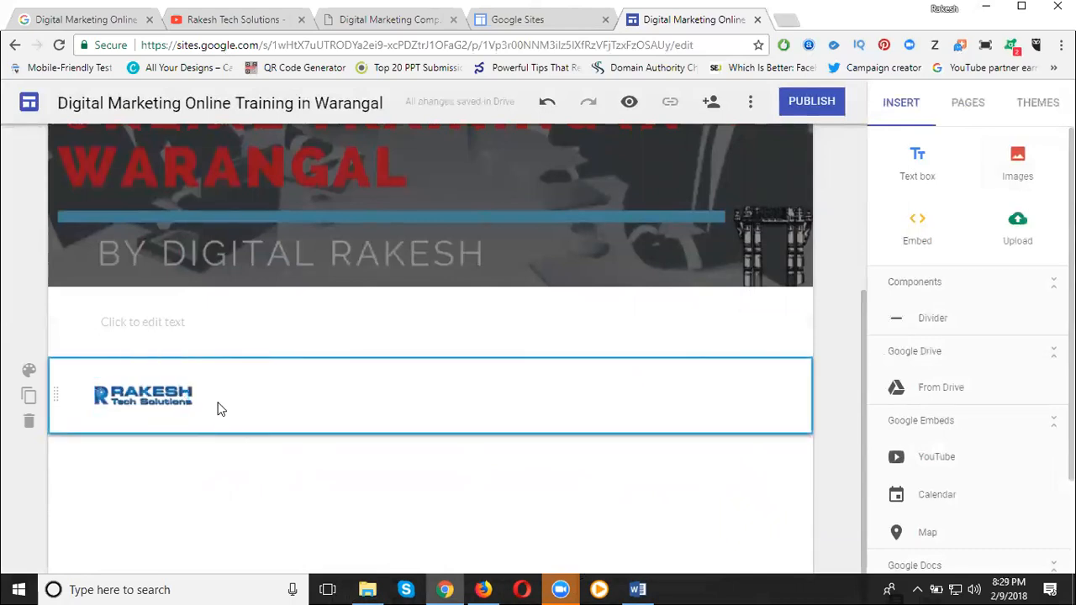
- Add a text box below the lower logo and paste the copied "More Details" contact block into it
left_click(923, 179)
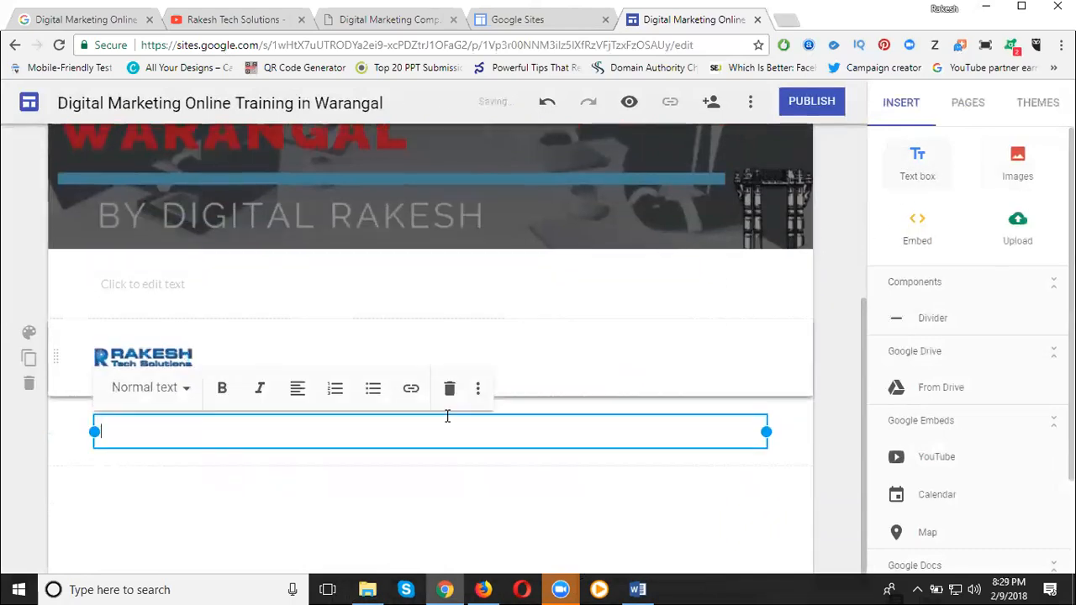
key("ctrl+v")
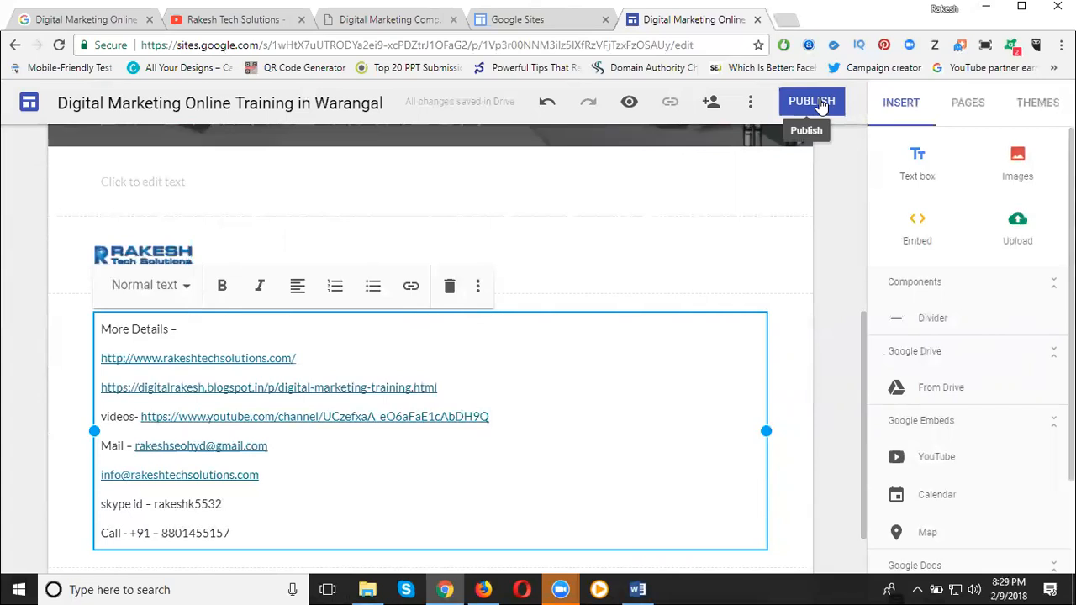
scroll(214, 346, "up", 5)
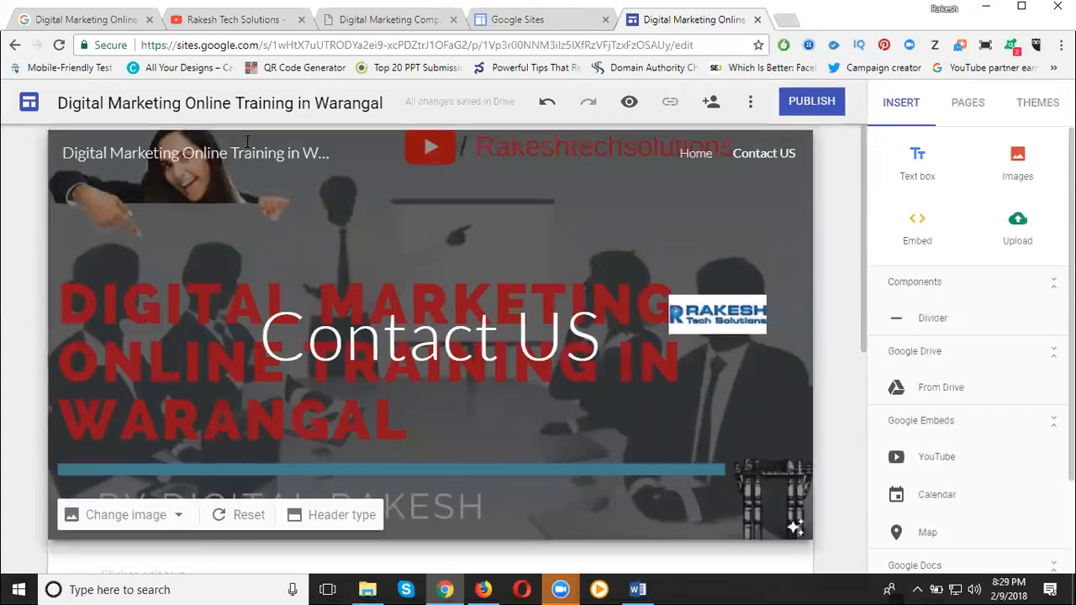
- Start publishing the Warangal site and try the web address "digital-marketing-training-warangal"
left_click(244, 104)
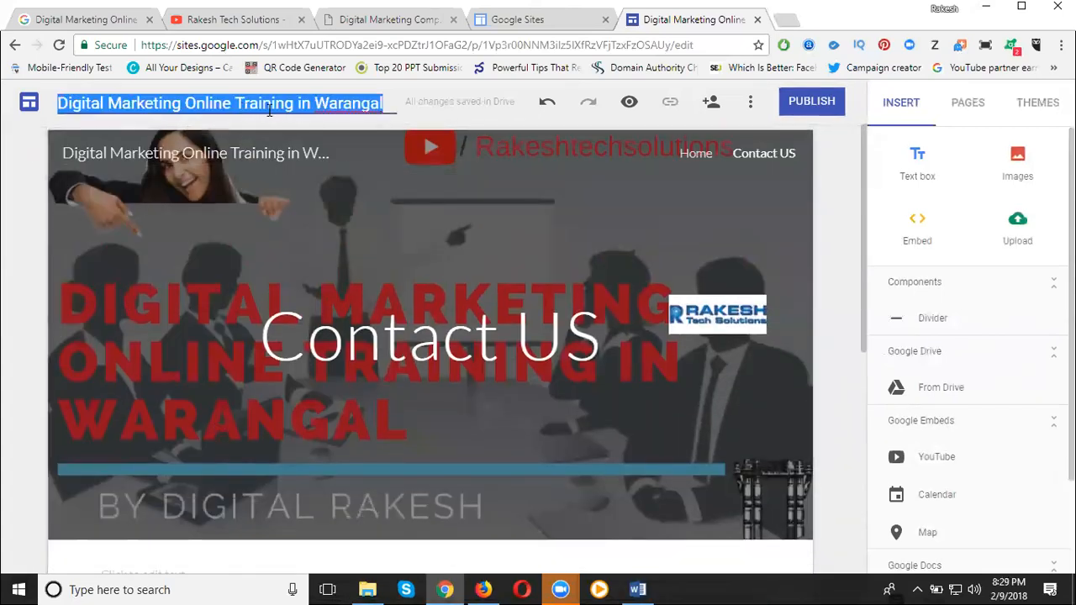
left_click(812, 102)
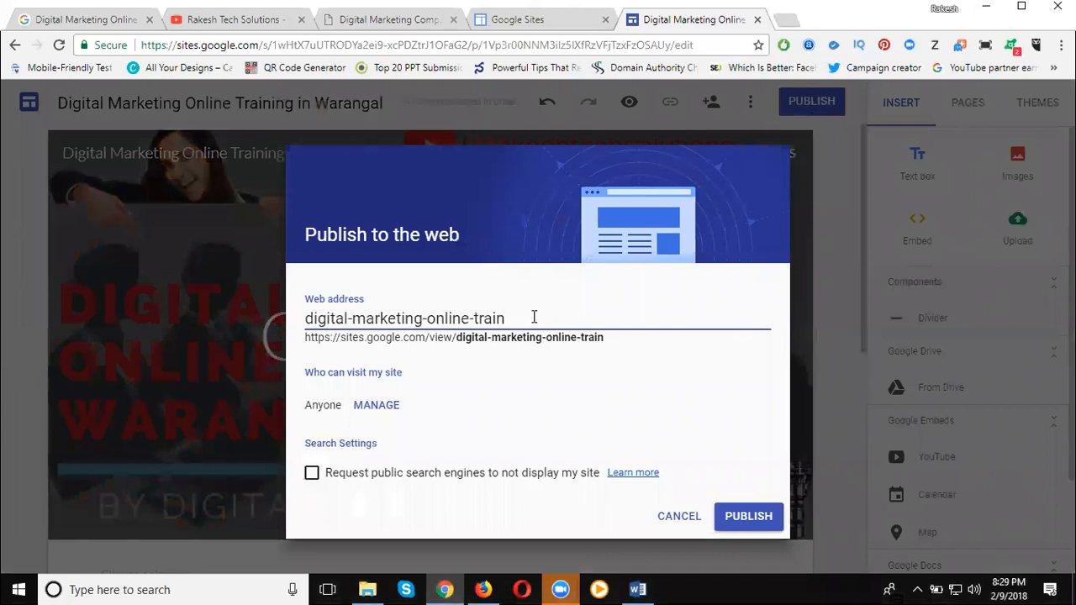
left_click_drag(534, 317, 429, 320)
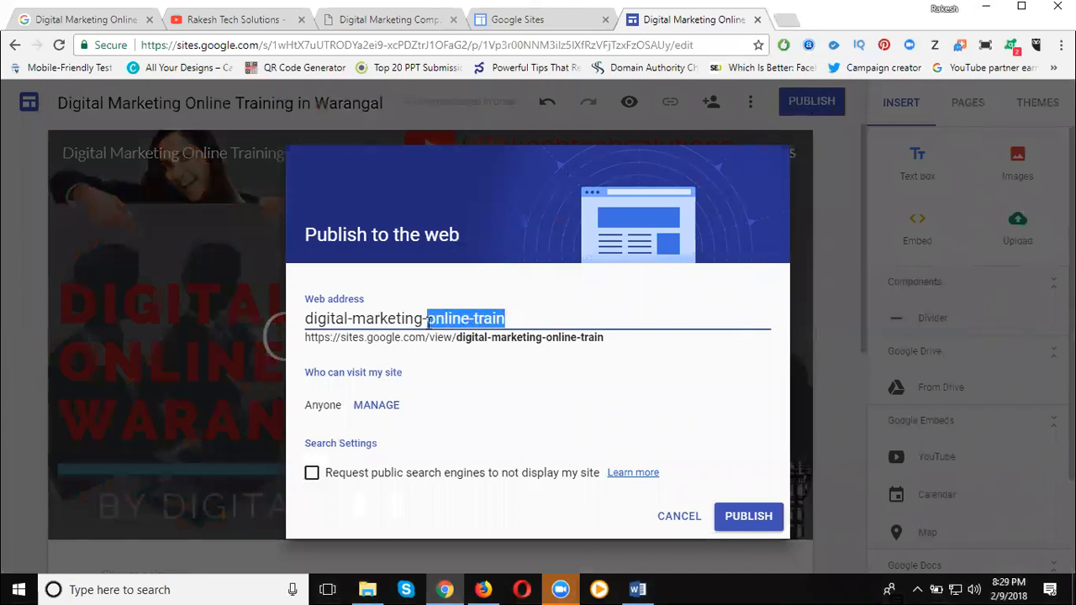
type("trainin")
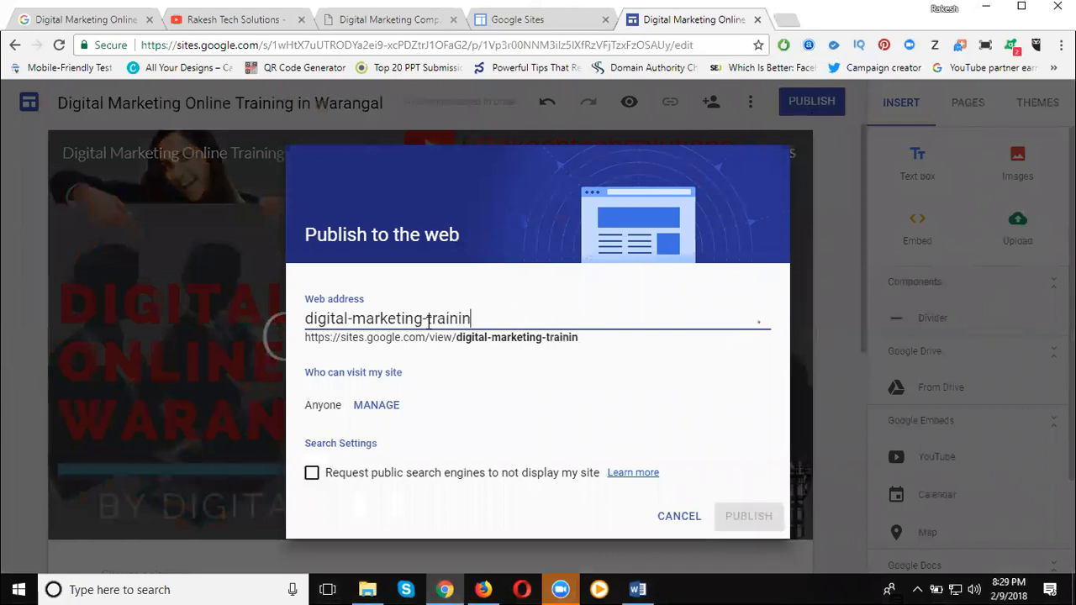
type("g-wara")
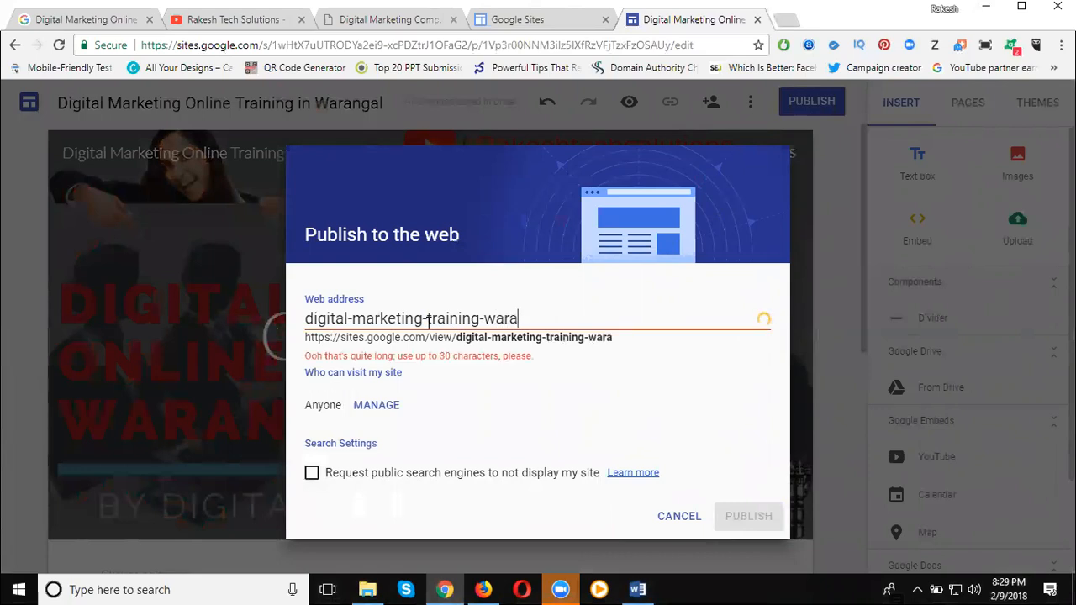
type("ngal")
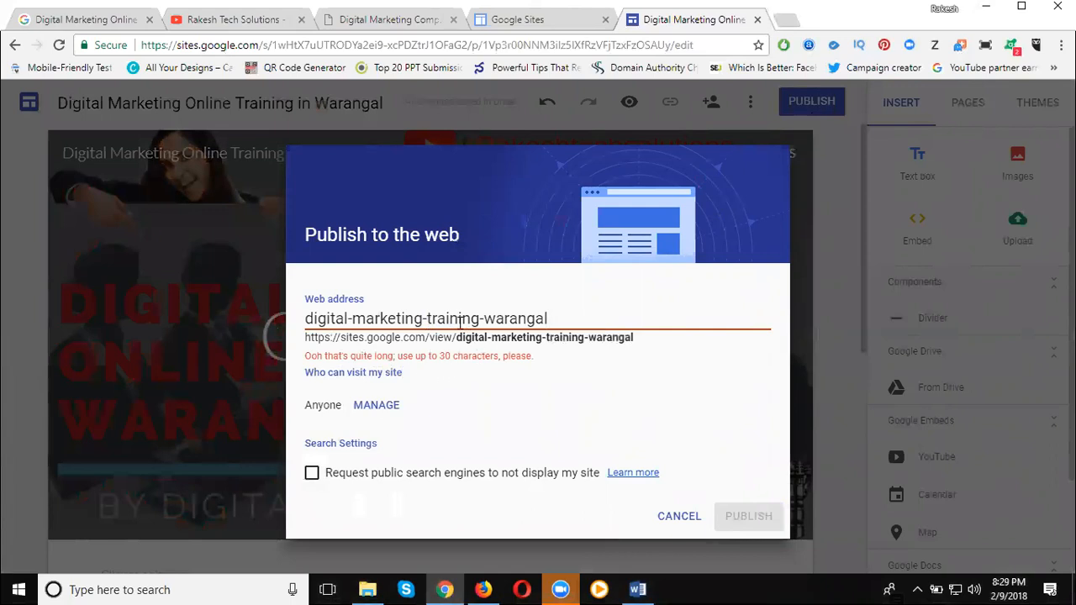
- Try shortening the site's web address to "digital-marketing-training"
key("BackSpace")
key("BackSpace")
key("BackSpace")
key("BackSpace")
key("BackSpace")
key("BackSpace")
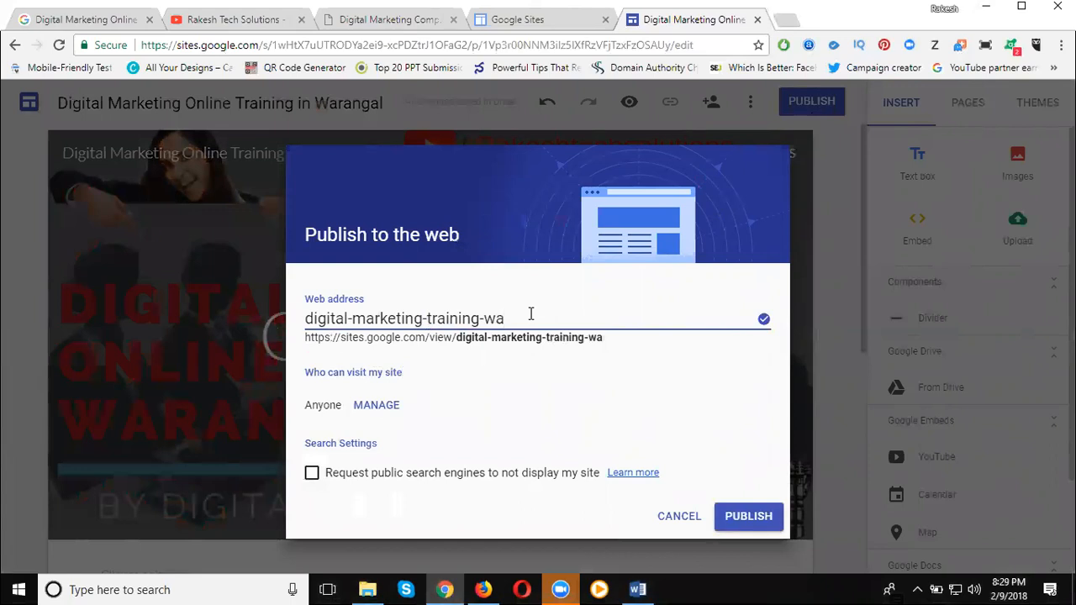
key("BackSpace")
key("BackSpace")
key("BackSpace")
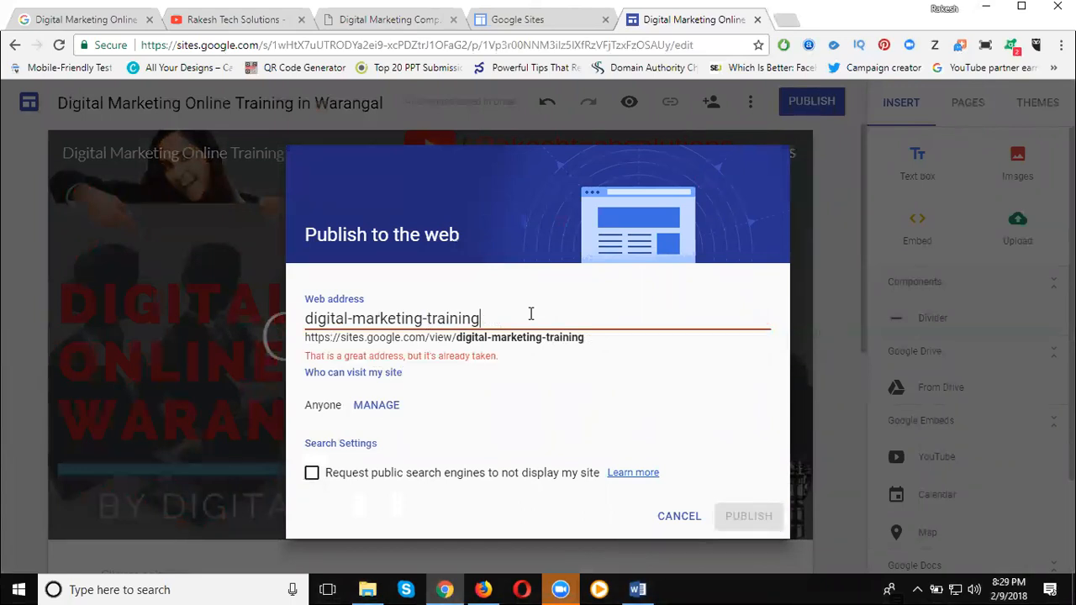
- Replace the site's web address with "dm-training-warangal"
key("BackSpace")
key("BackSpace")
key("BackSpace")
key("BackSpace")
key("BackSpace")
key("BackSpace")
key("BackSpace")
key("BackSpace")
key("BackSpace")
key("BackSpace")
key("BackSpace")
key("BackSpace")
key("BackSpace")
key("BackSpace")
key("BackSpace")
key("BackSpace")
key("BackSpace")
key("BackSpace")
key("BackSpace")
key("BackSpace")
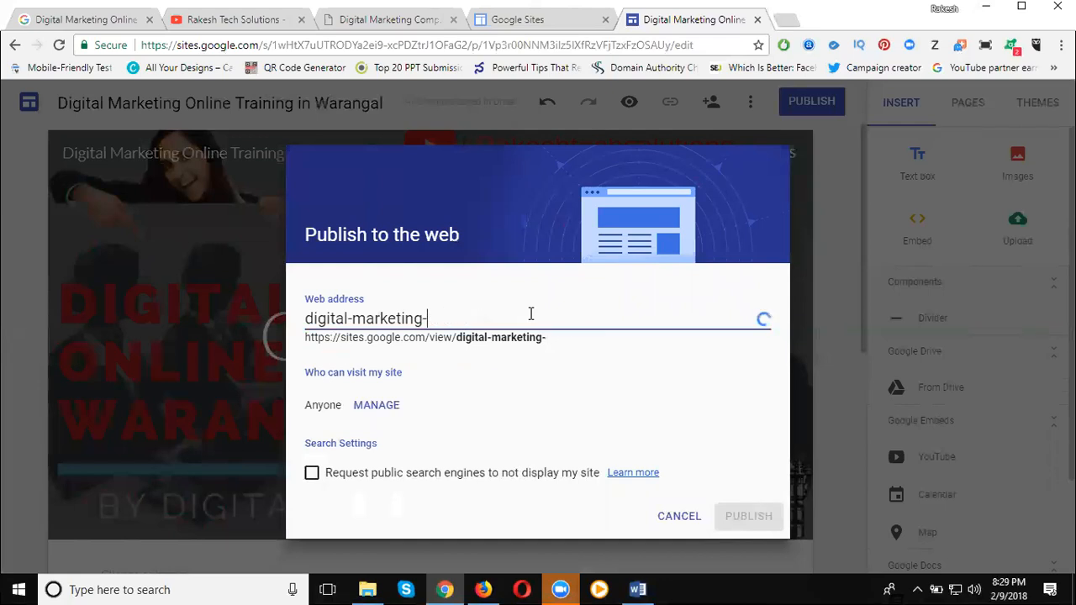
type("dm")
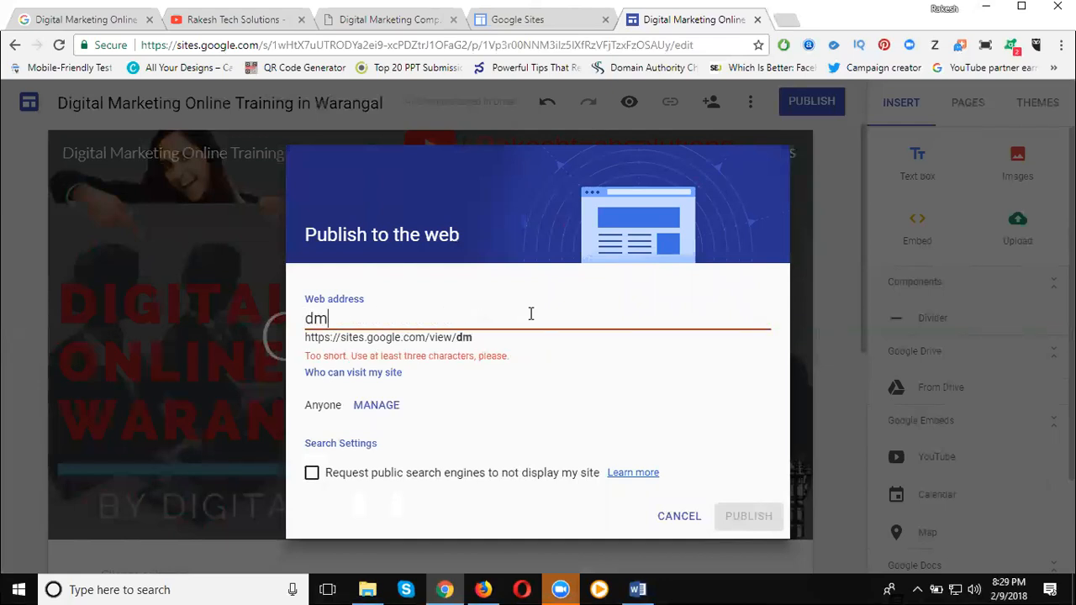
type("-training")
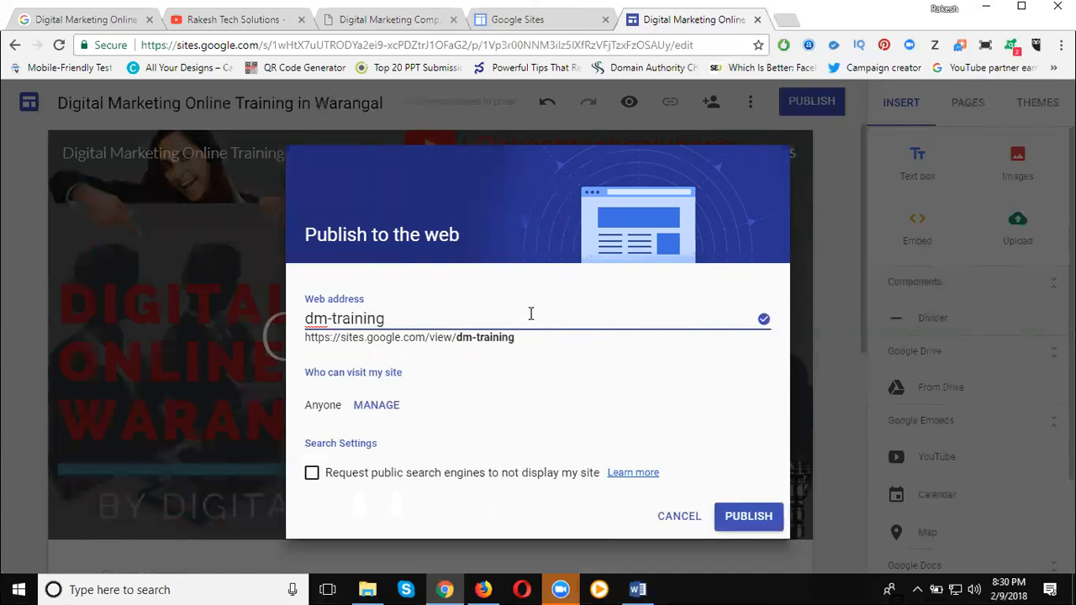
type("-warangal")
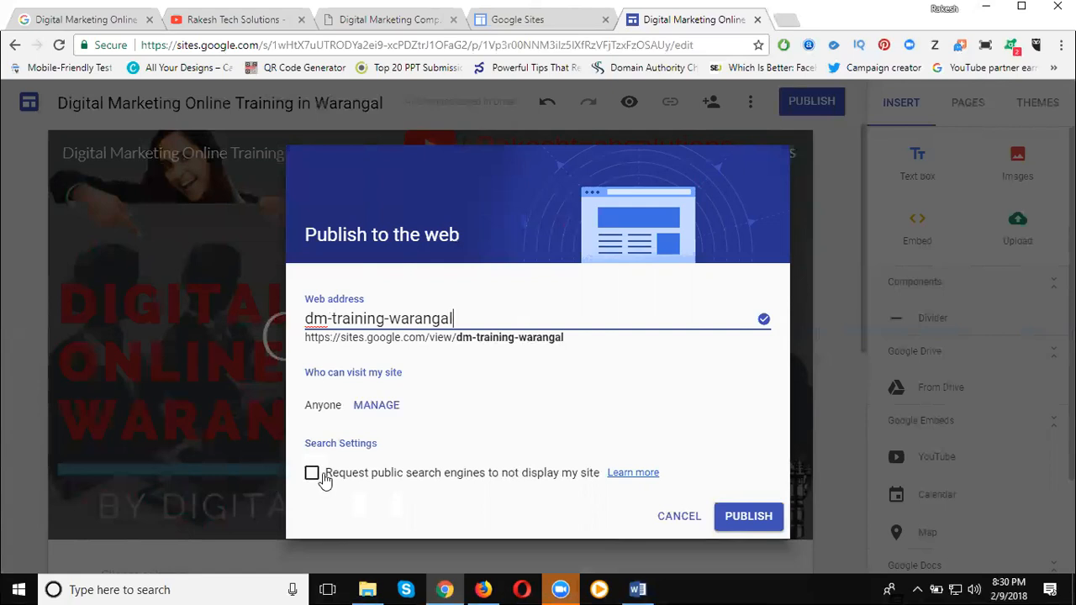
- Review the site's sharing settings without changing them and publish the site to the web
left_click(365, 406)
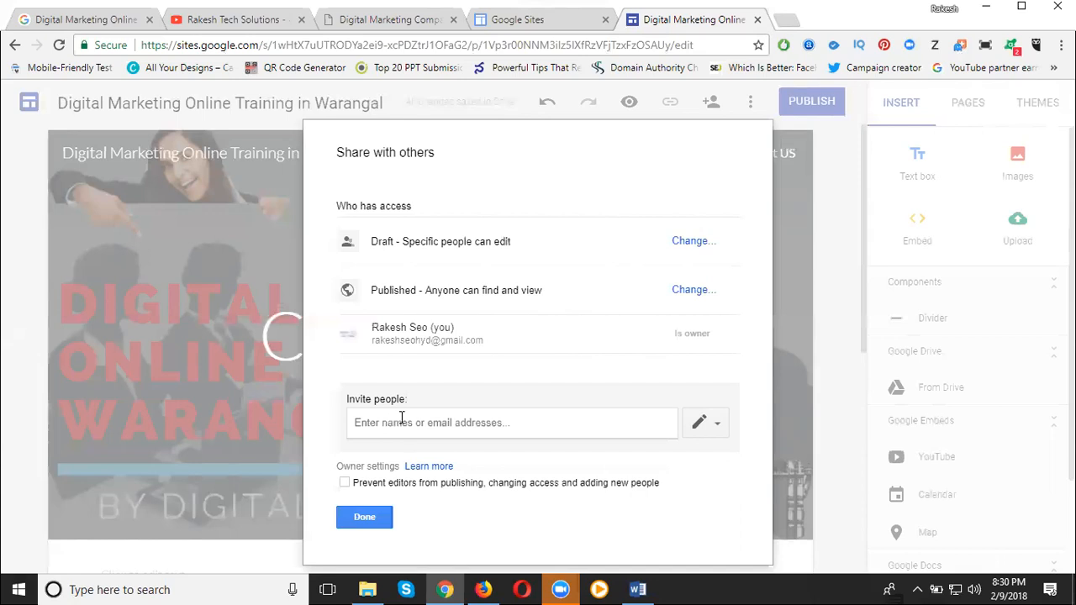
left_click(362, 515)
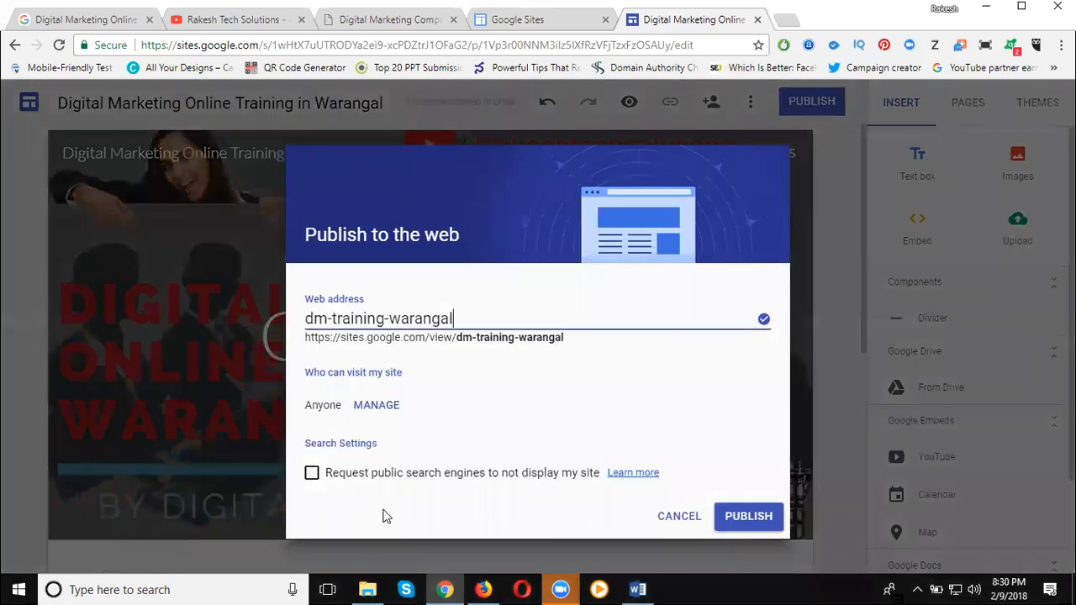
left_click(751, 518)
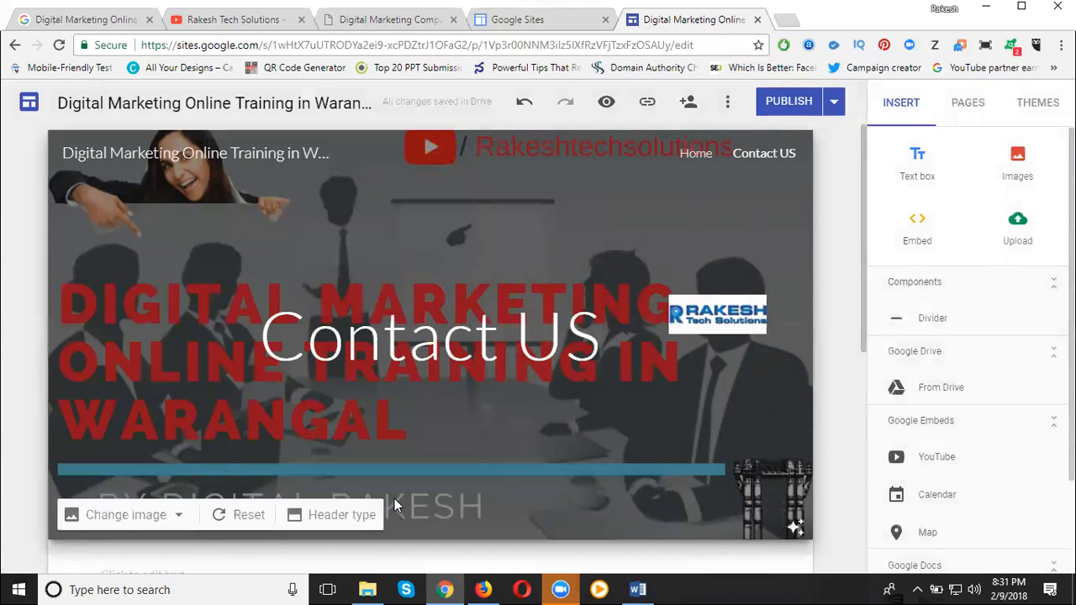
left_click(782, 103)
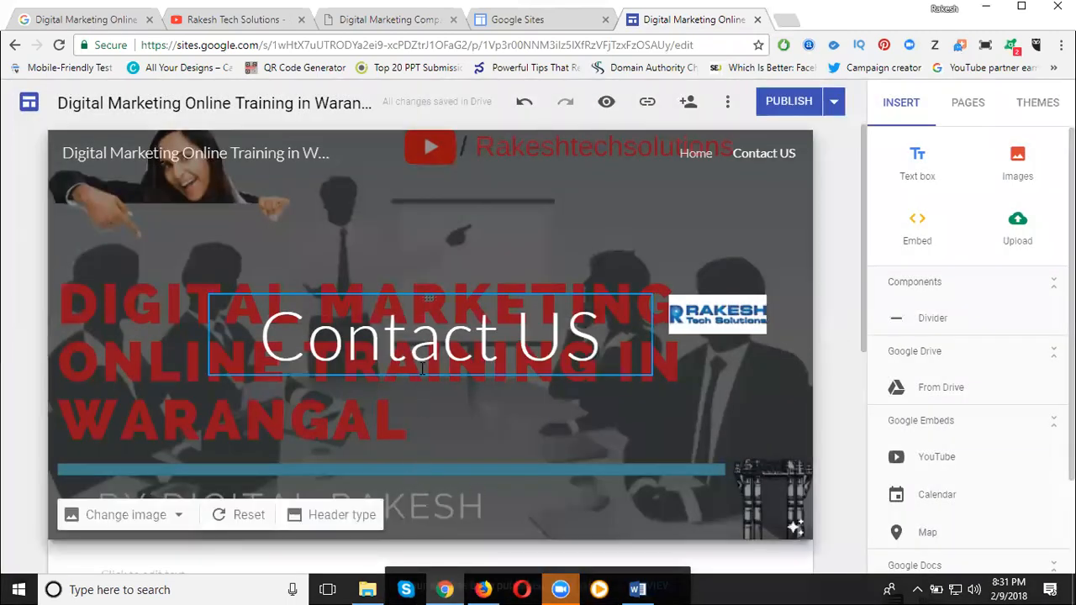
- Look over the Contact US page, switch to the Home page and view the published site
scroll(654, 437, "down", 1)
scroll(652, 441, "down", 5)
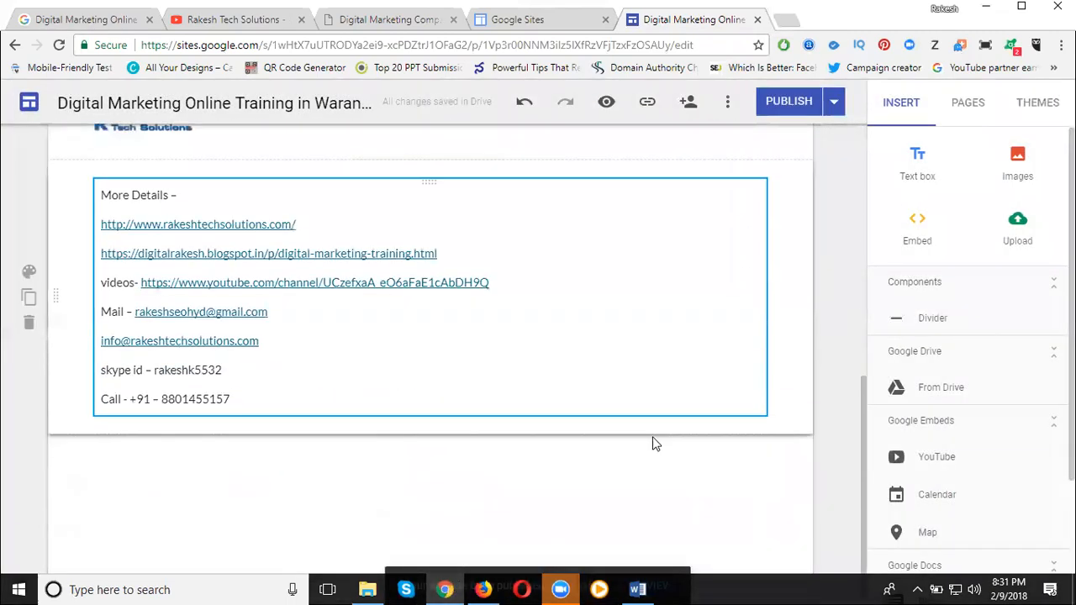
scroll(654, 442, "up", 4)
scroll(653, 442, "up", 3)
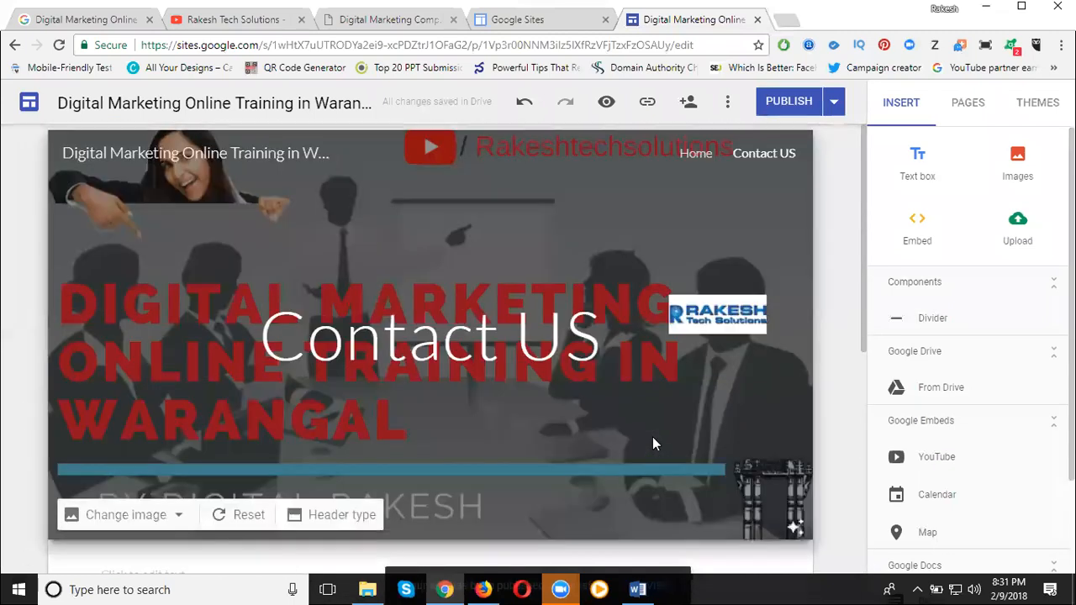
left_click(694, 148)
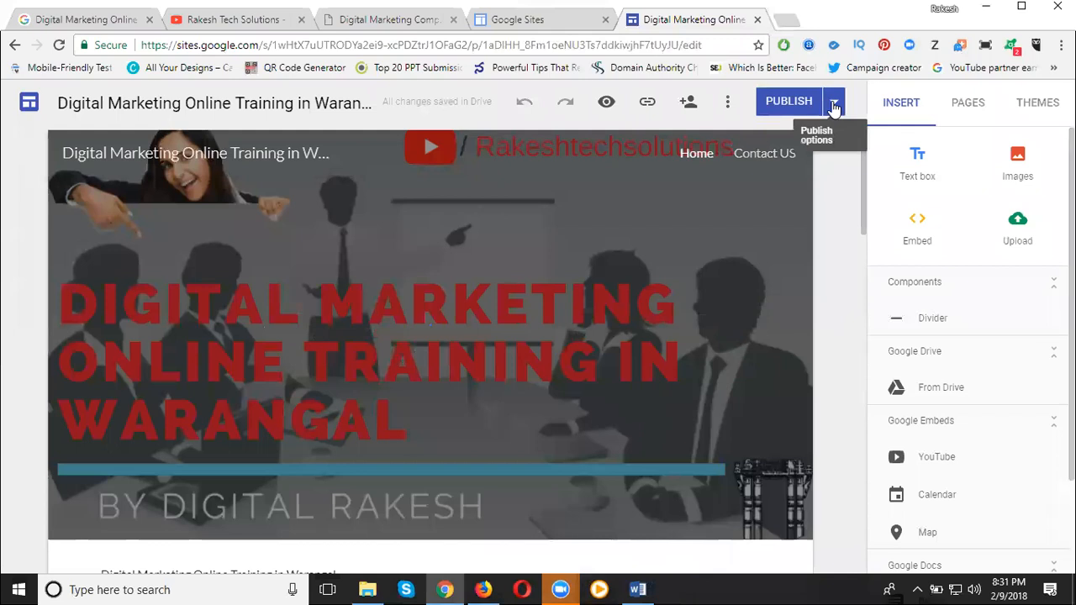
left_click(831, 111)
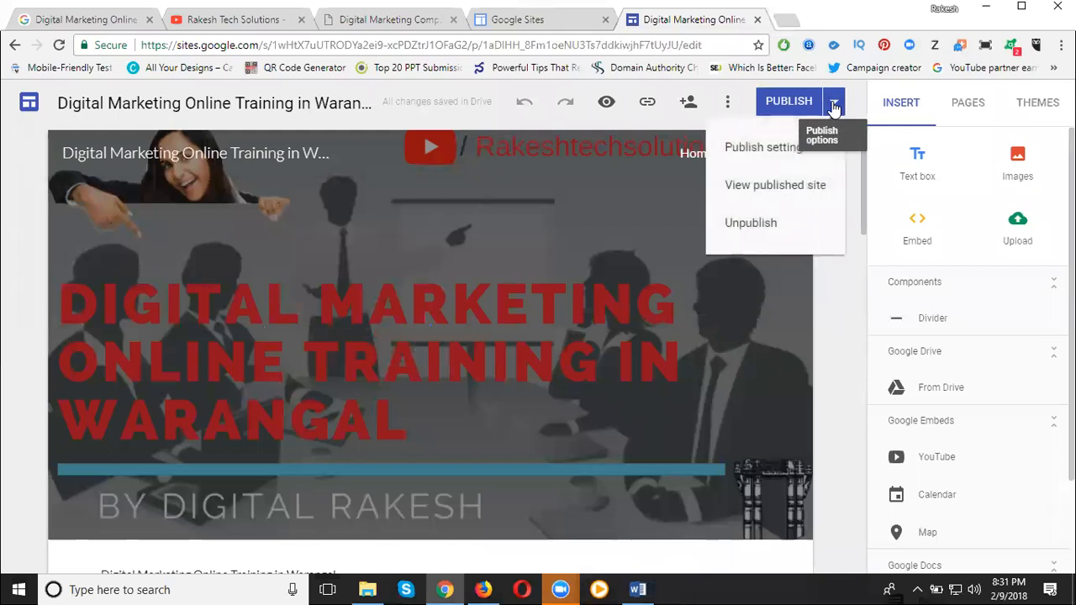
left_click(756, 186)
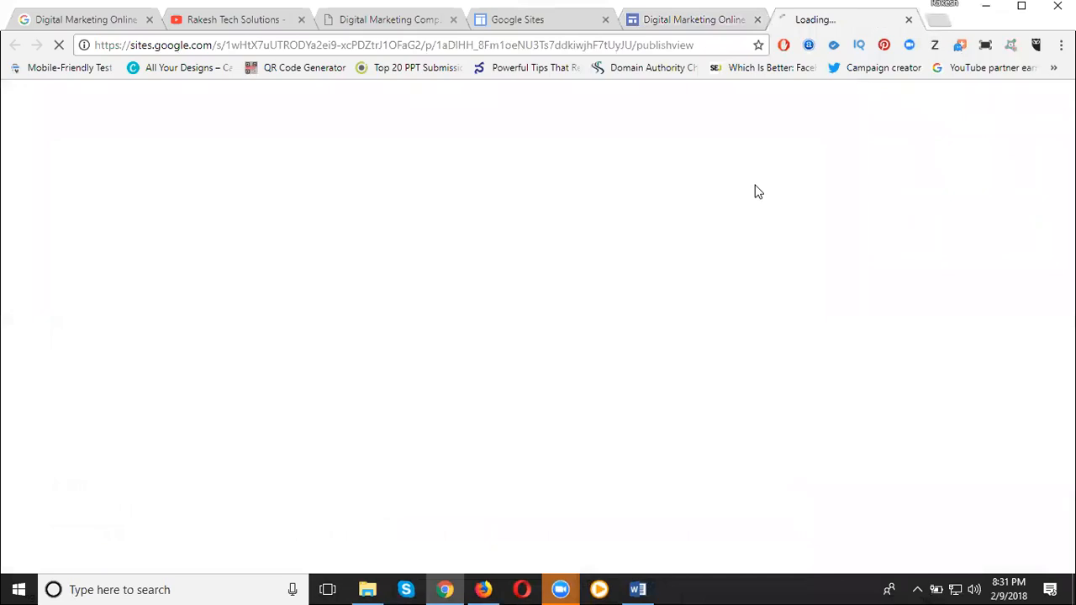
- Copy the published site's web address and open it in a new Firefox tab
left_click(328, 45)
key("ctrl+c")
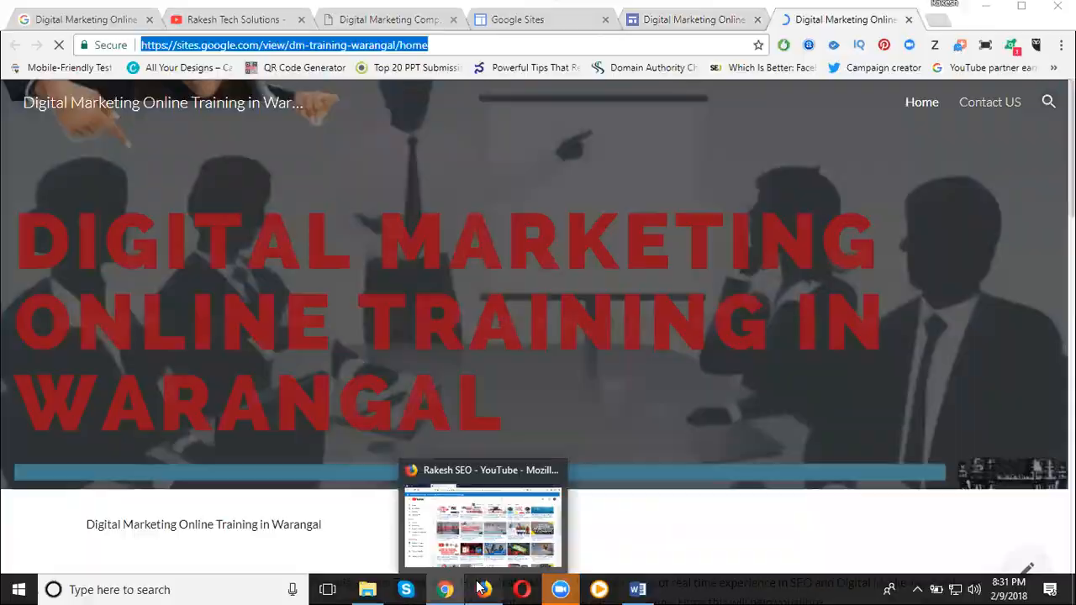
left_click(482, 589)
key("ctrl+t")
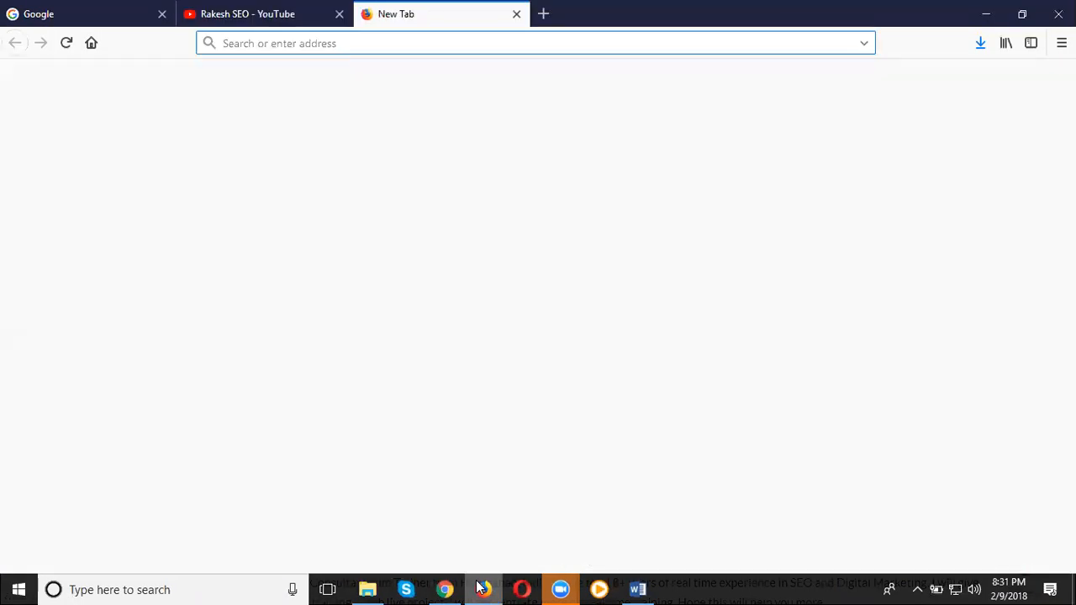
key("ctrl+v")
key("Return")
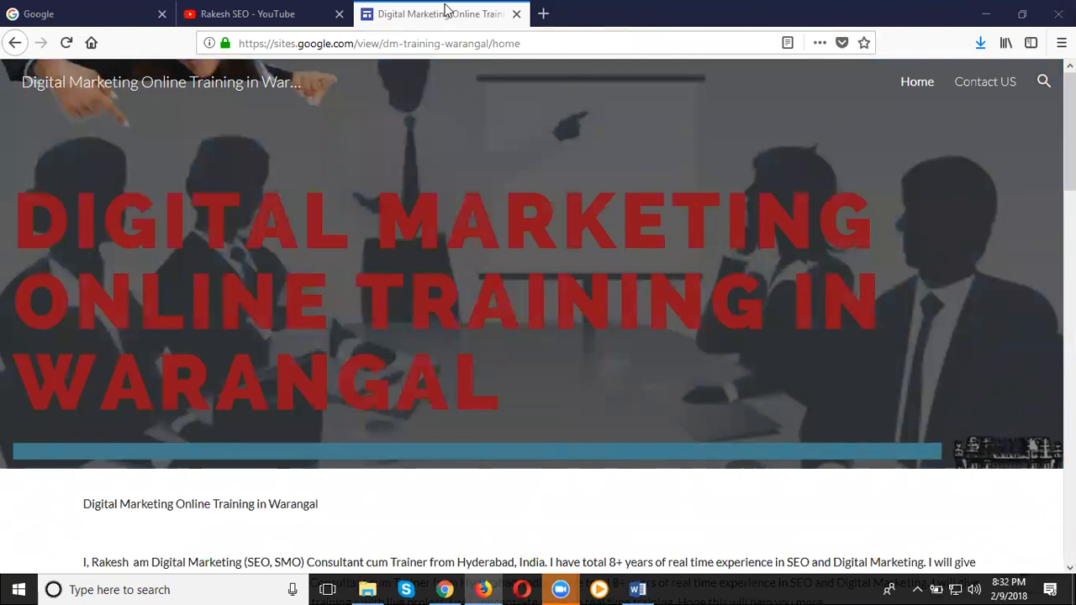
- Return to Chrome, go to the new Google Sites list and remove the digital marketing site opened Jan 4, 2018
key("alt+Tab")
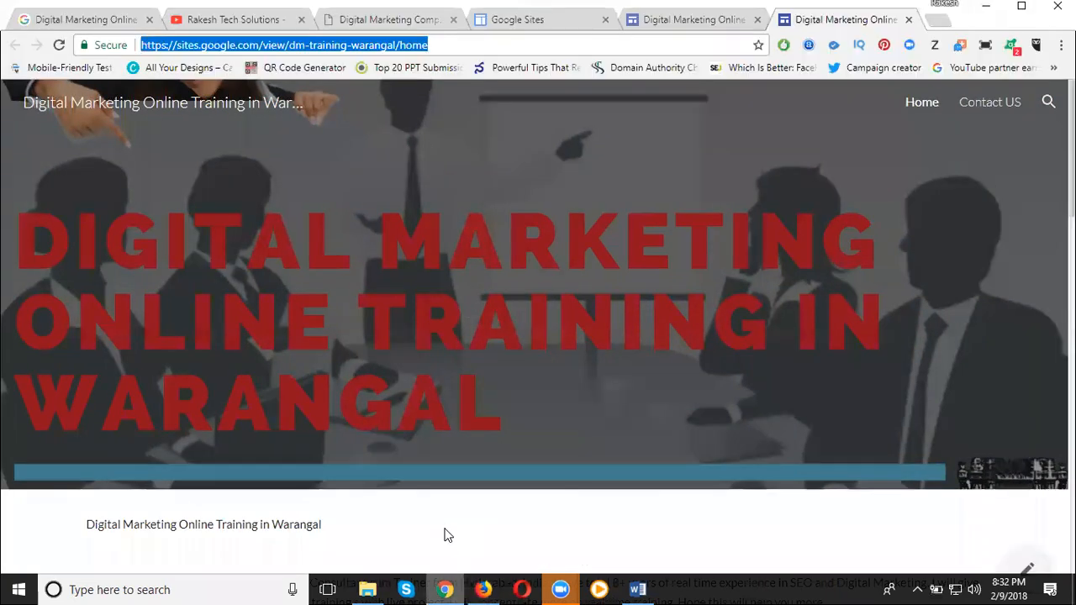
left_click(511, 17)
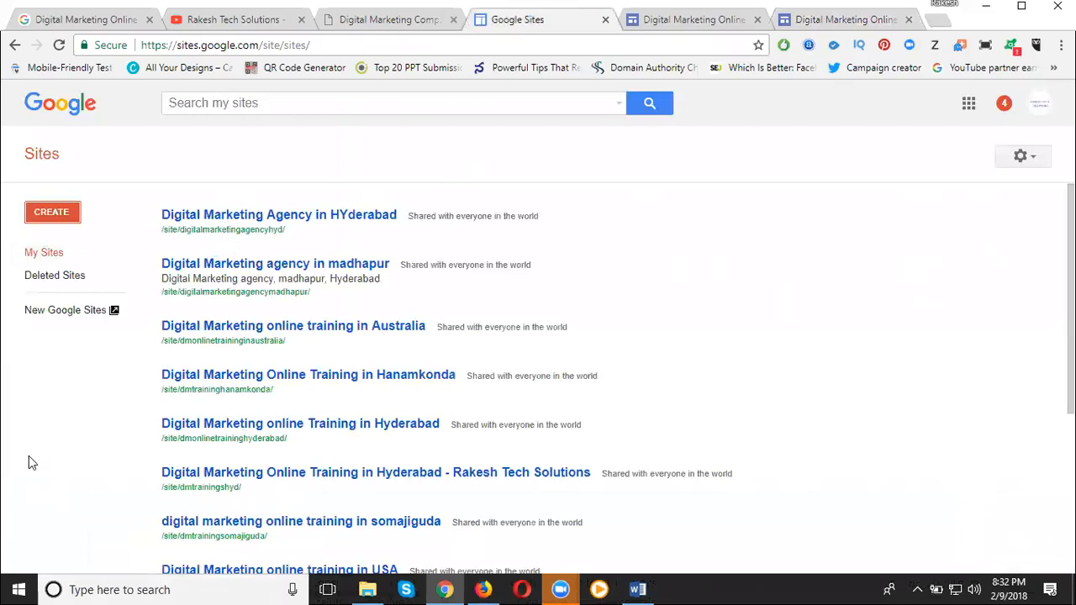
left_click(46, 313)
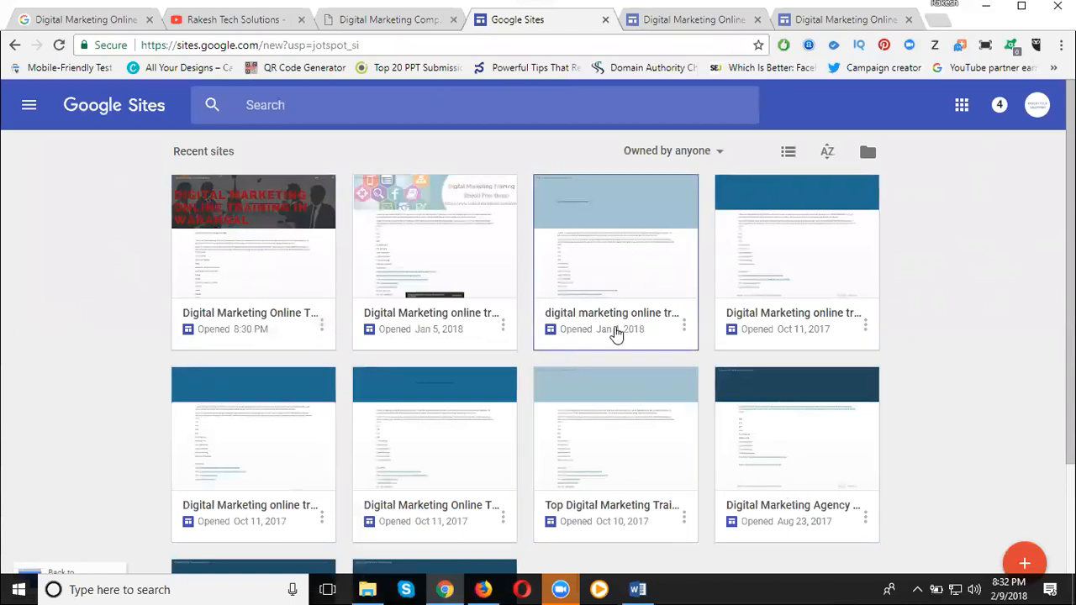
left_click(685, 325)
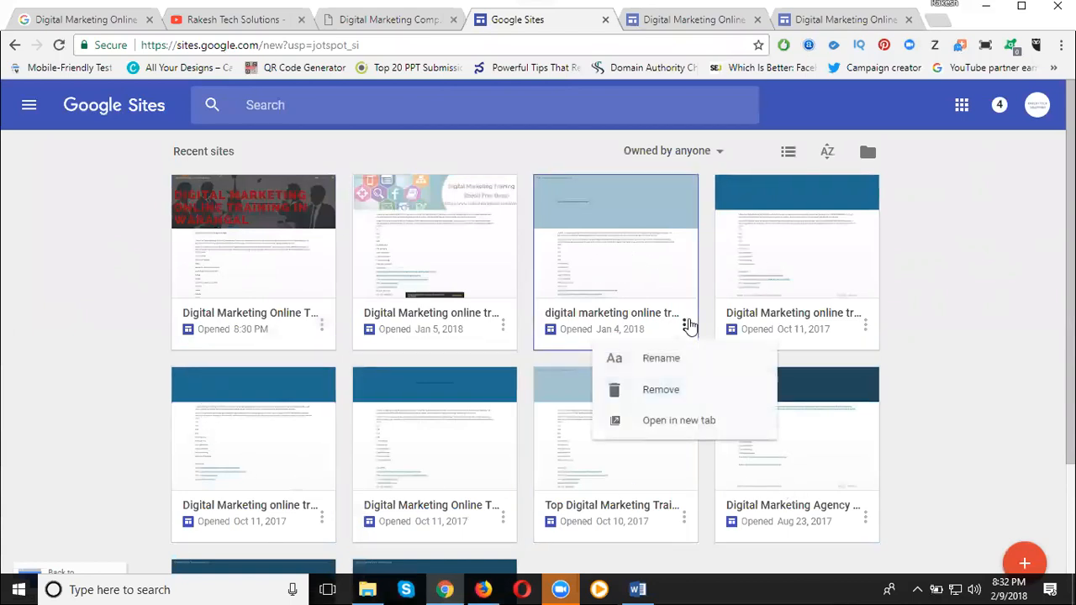
left_click(661, 390)
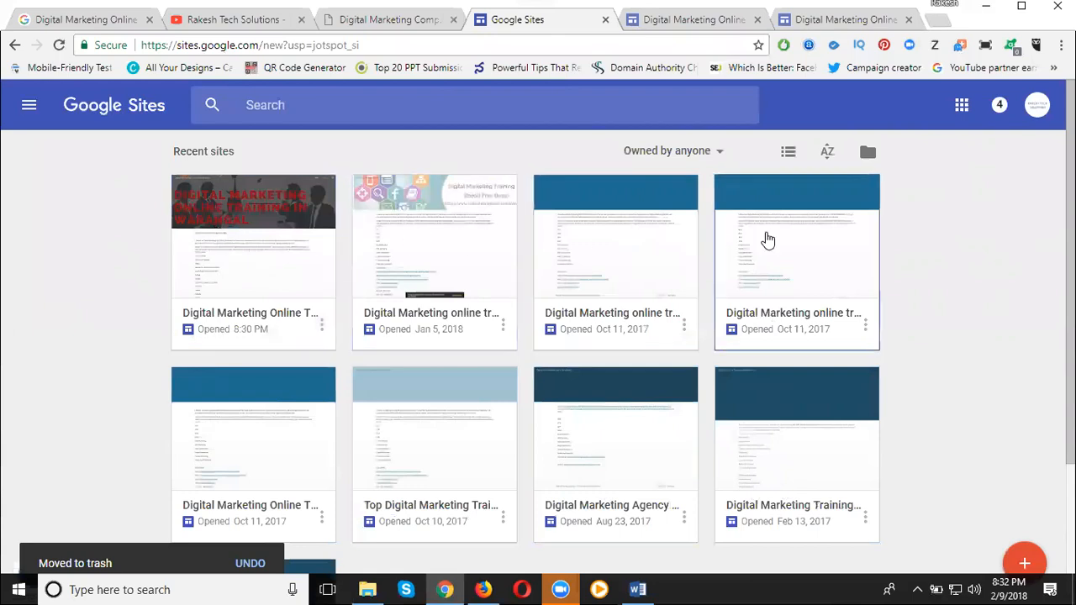
- Look through the recent new Google Sites, then open the Classic Sites list and browse it
scroll(611, 374, "down", 2)
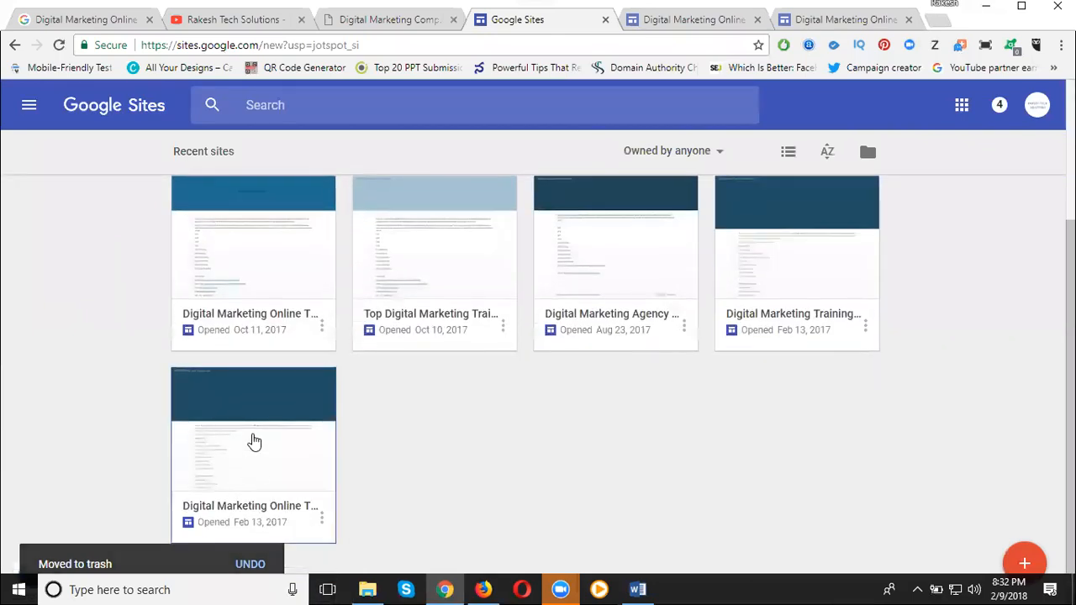
scroll(260, 399, "up", 2)
scroll(261, 399, "up", 1)
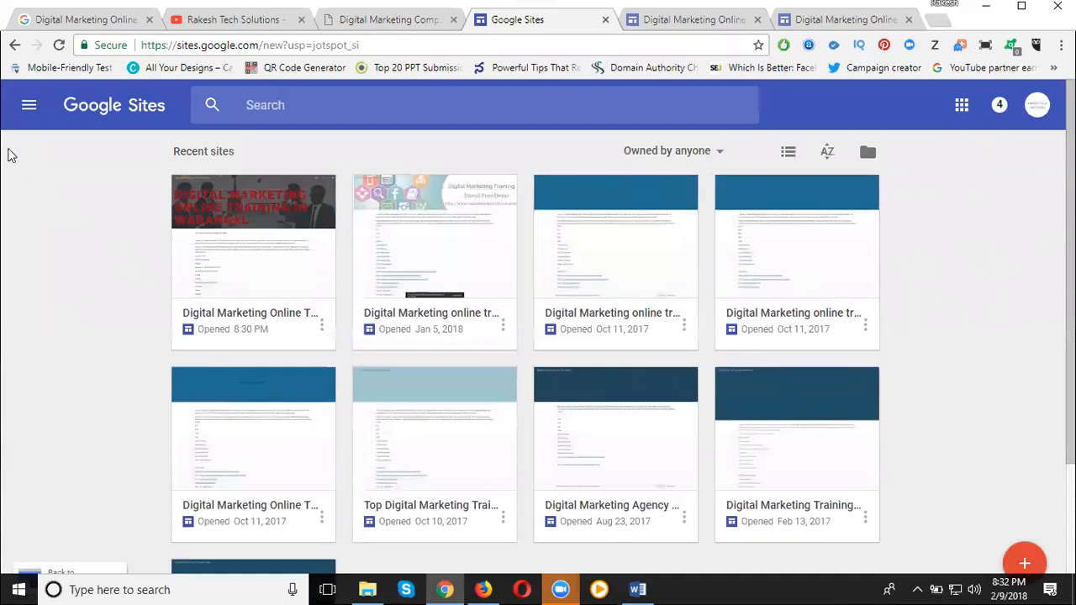
left_click(17, 107)
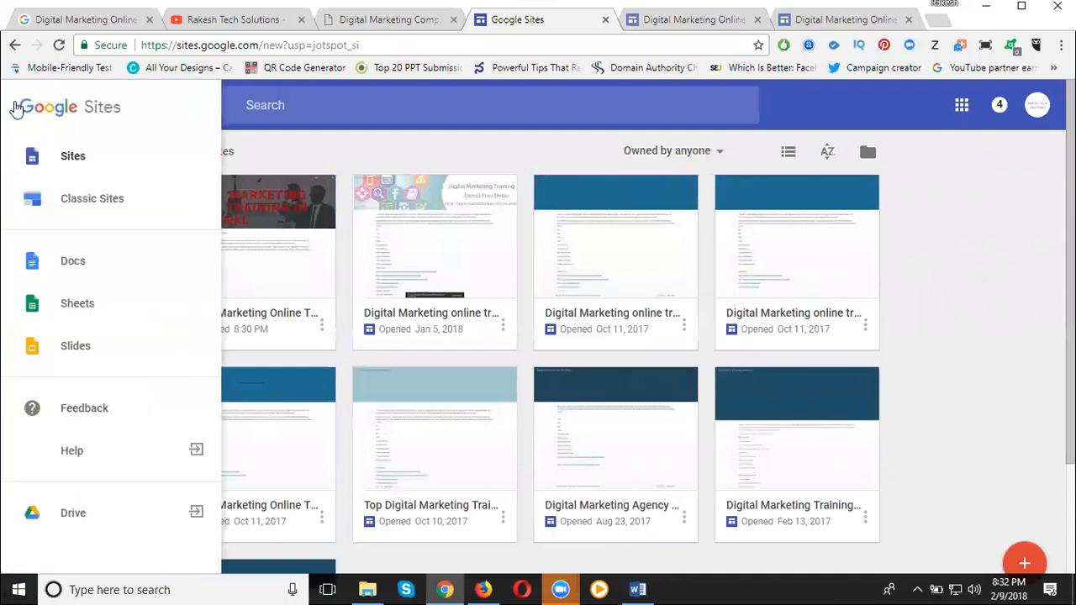
left_click(46, 155)
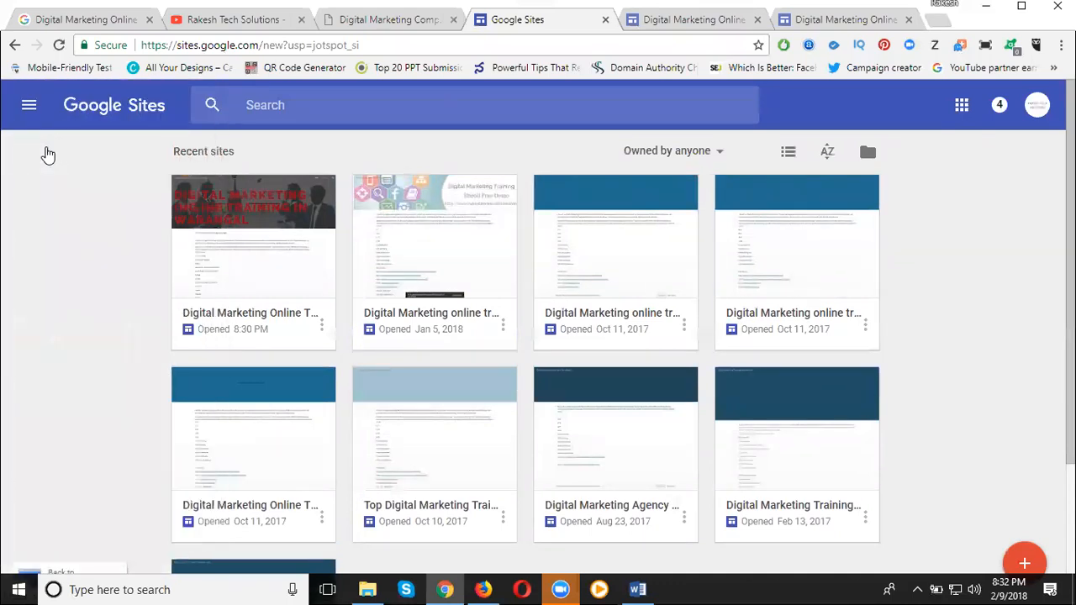
left_click(17, 111)
left_click(48, 199)
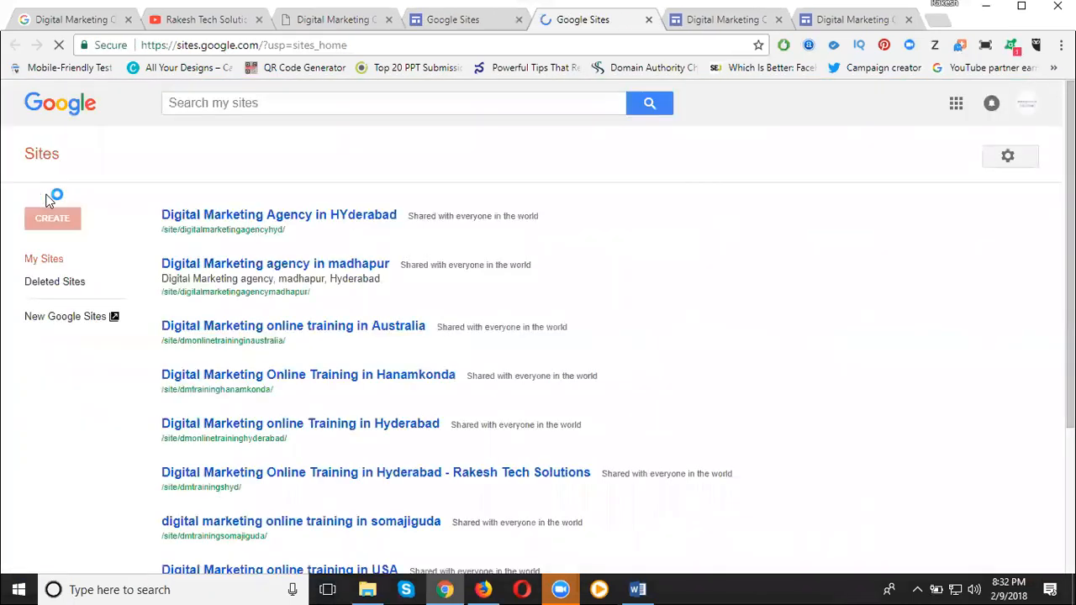
scroll(365, 223, "down", 3)
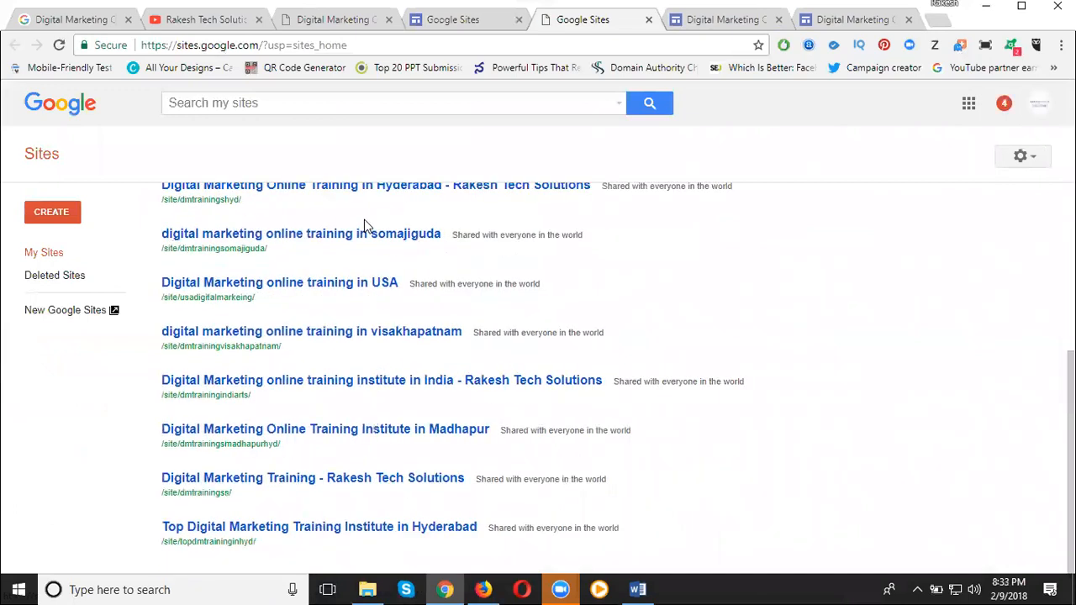